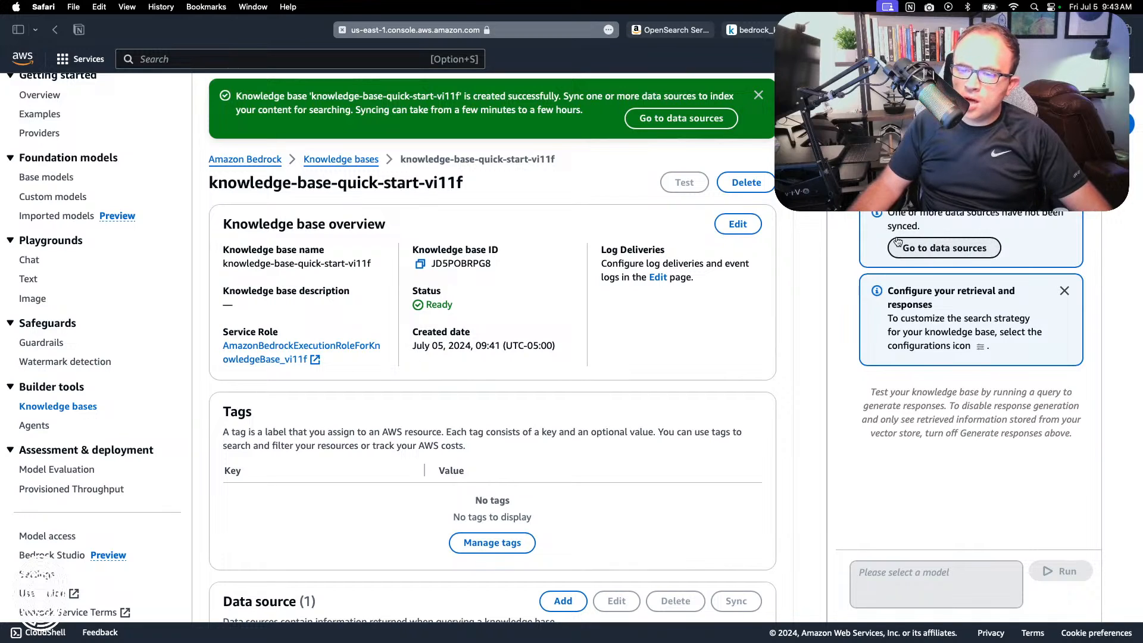
# Step: Try to sync the knowledge base's S3 data source
pyautogui.scroll(5, 921, 245)
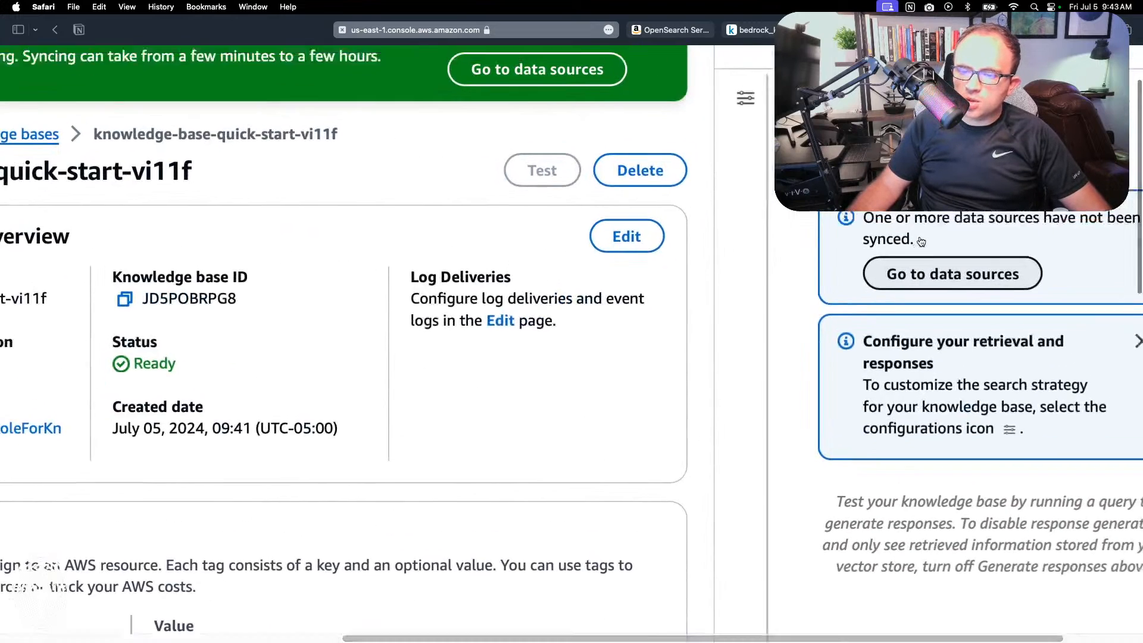
pyautogui.scroll(3, 921, 241)
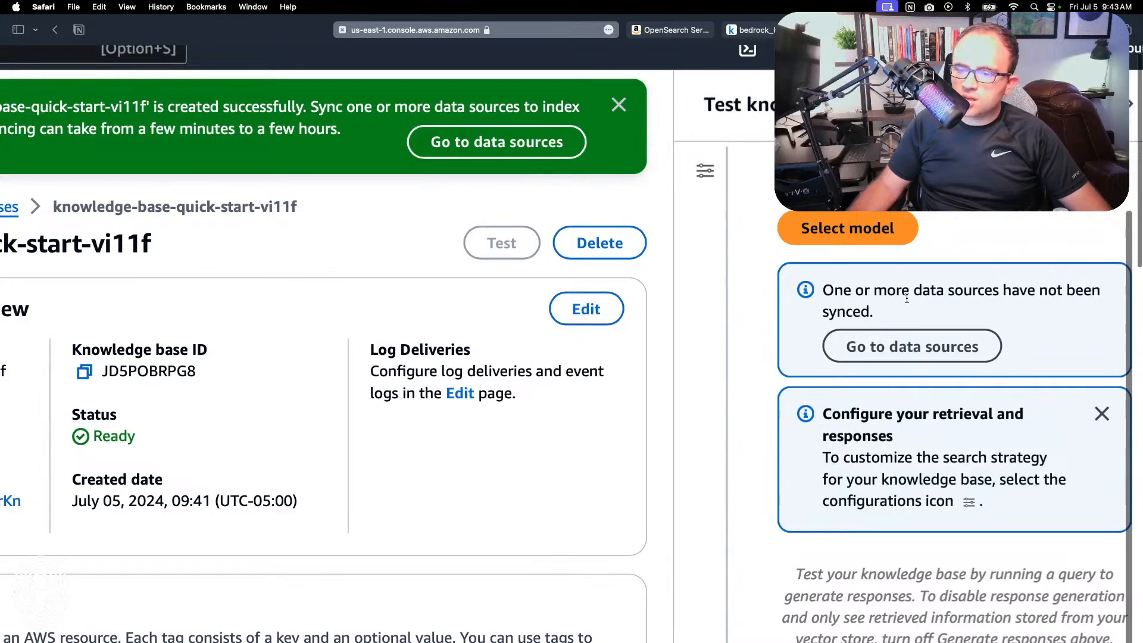
pyautogui.scroll(-5, 902, 299)
pyautogui.scroll(-5, 581, 376)
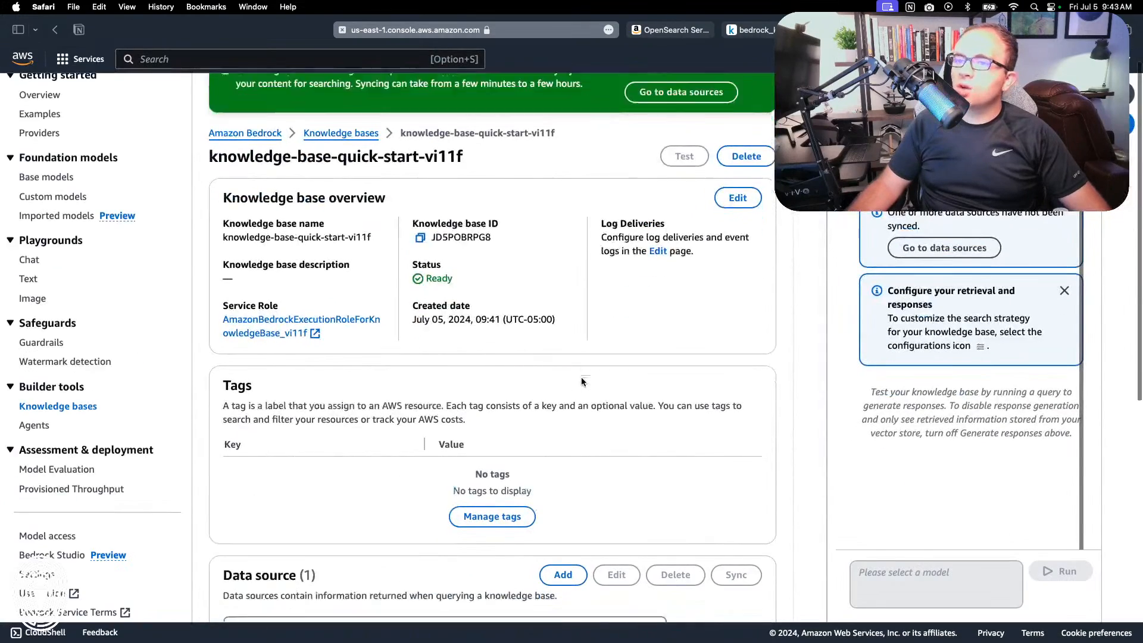
pyautogui.scroll(-2, 581, 376)
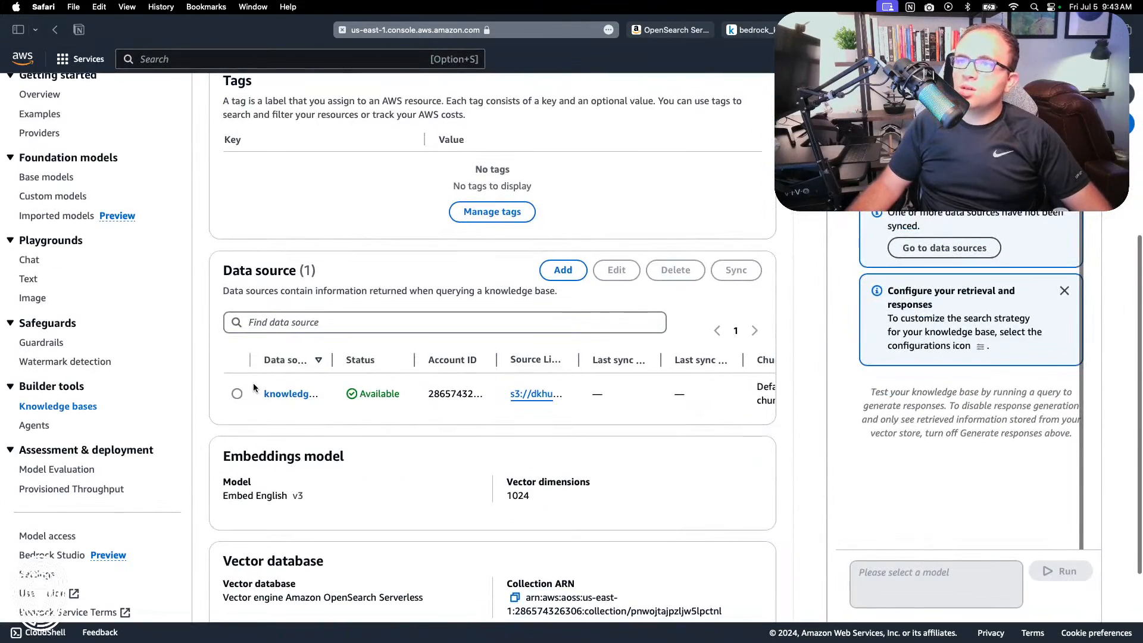
pyautogui.hscroll(3, 427, 403)
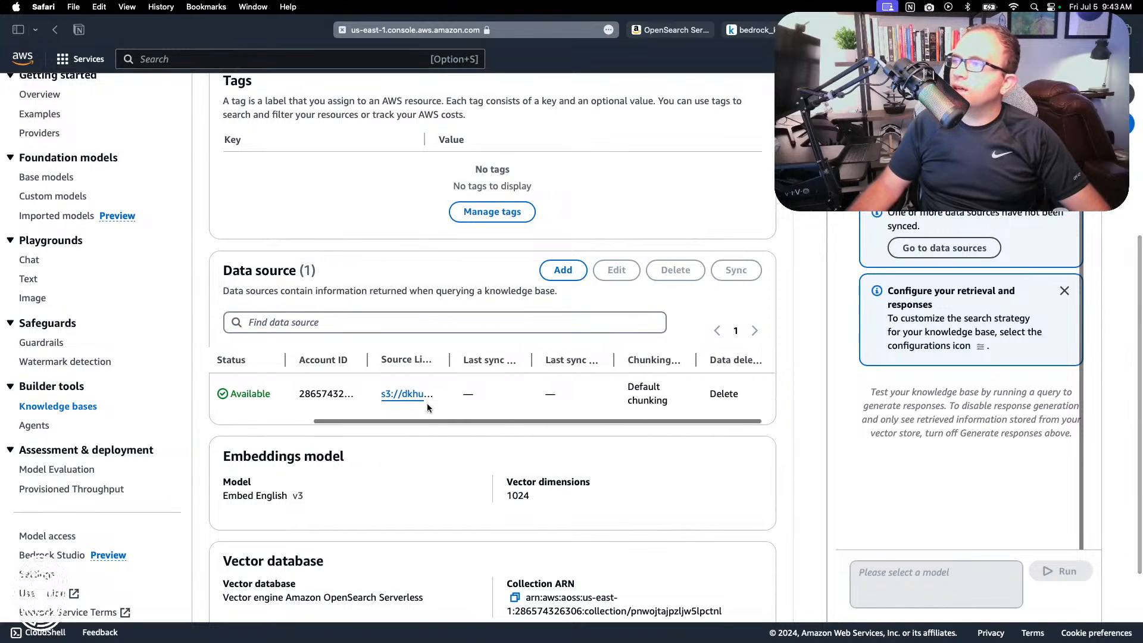
pyautogui.hscroll(-3, 427, 402)
pyautogui.click(237, 394)
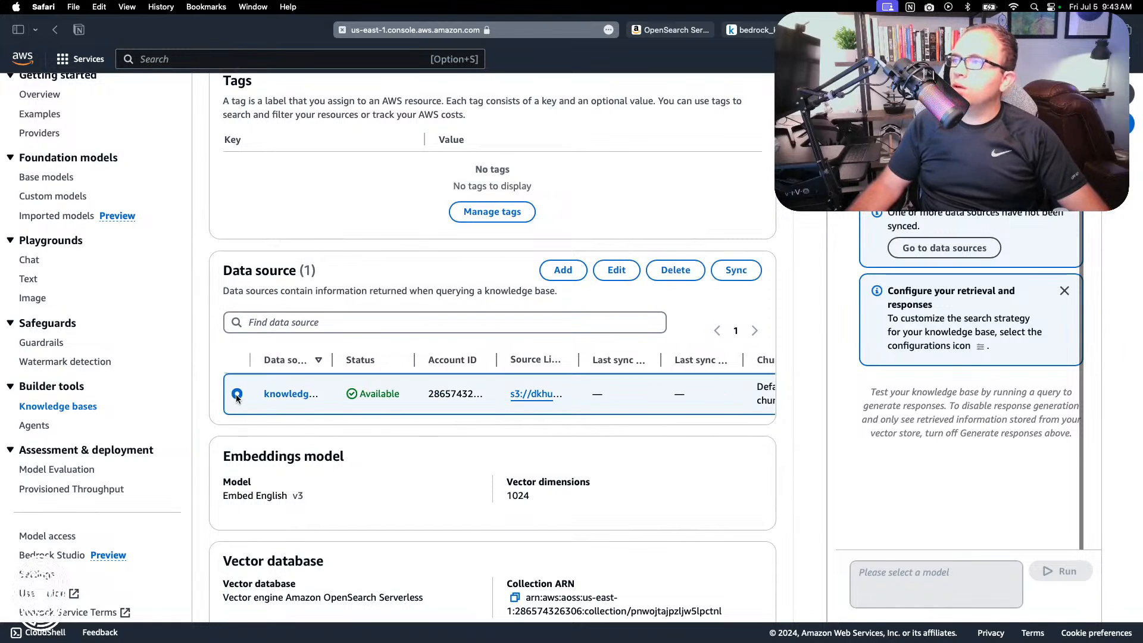
pyautogui.click(736, 271)
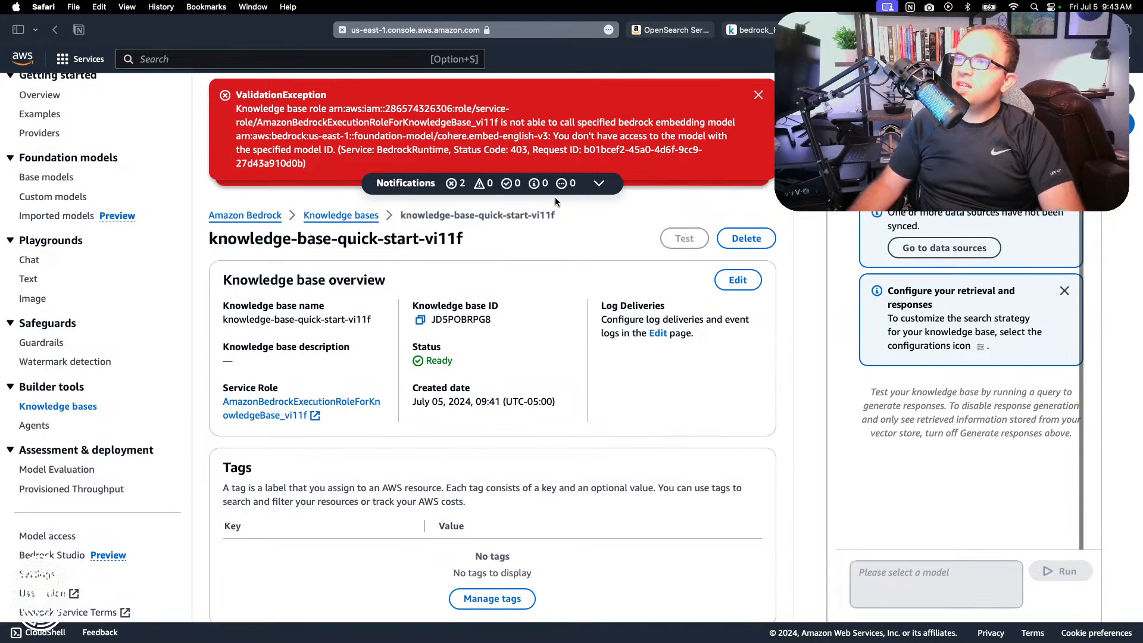
# Step: Examine the validation error and the knowledge base's data source, embeddings model and vector database details
pyautogui.scroll(-5, 555, 201)
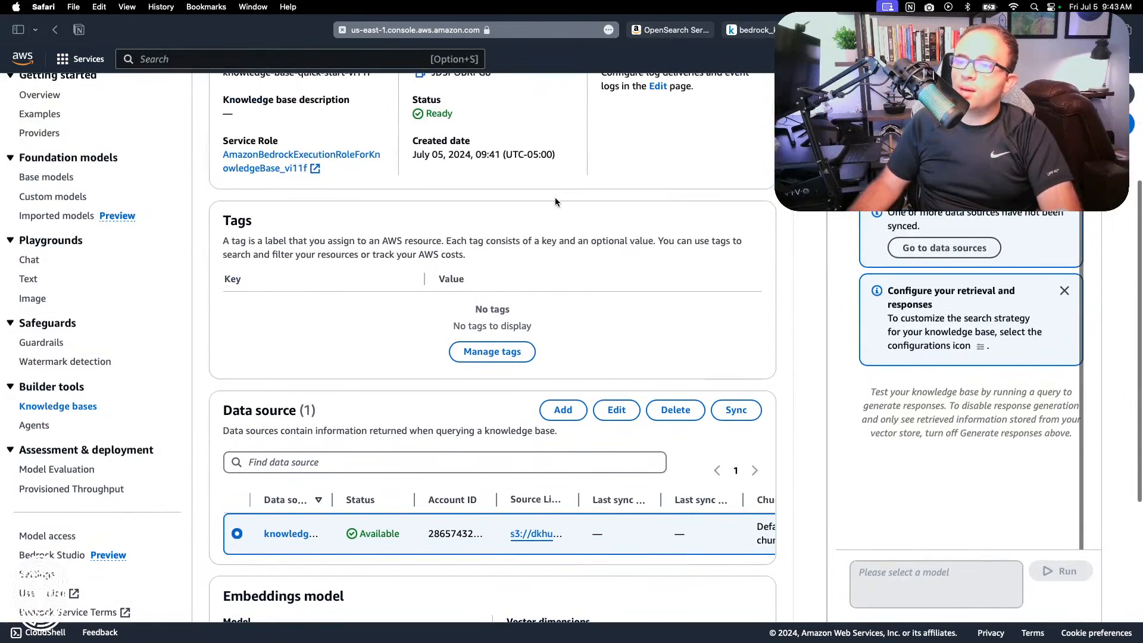
pyautogui.scroll(-5, 555, 201)
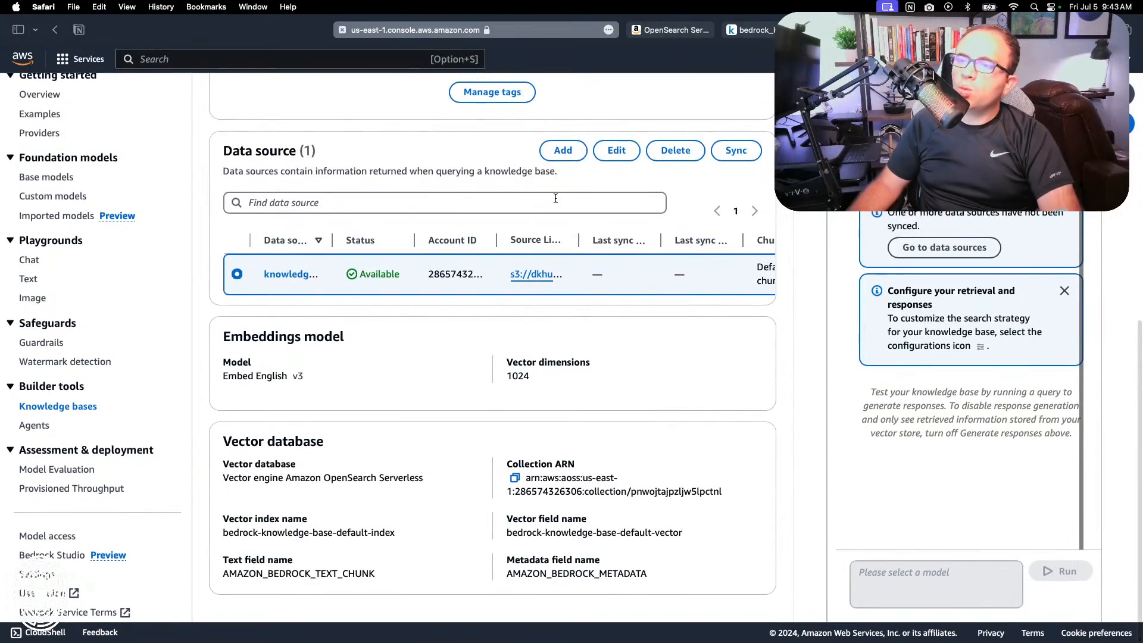
pyautogui.scroll(10, 555, 198)
pyautogui.scroll(-3, 555, 197)
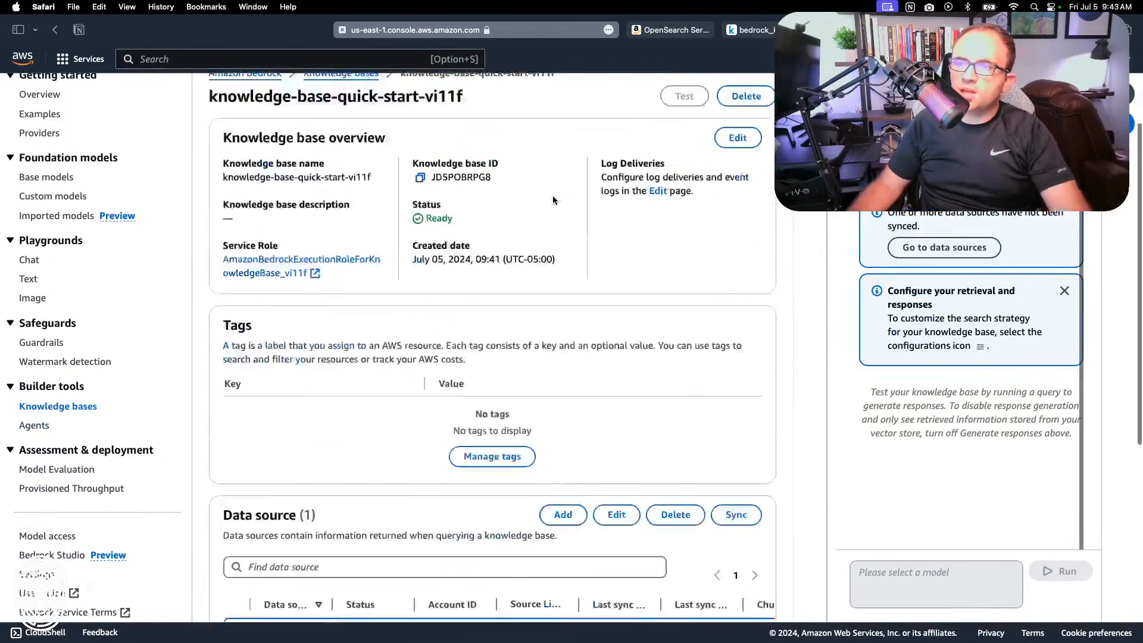
pyautogui.scroll(-4, 552, 200)
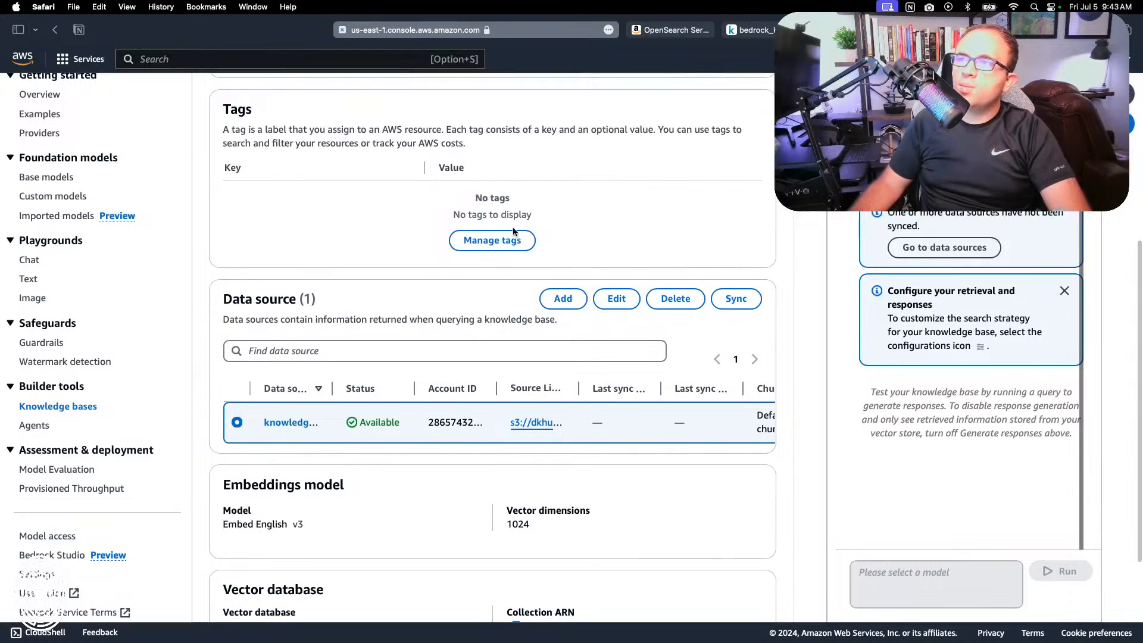
pyautogui.scroll(1, 480, 266)
pyautogui.scroll(1, 480, 270)
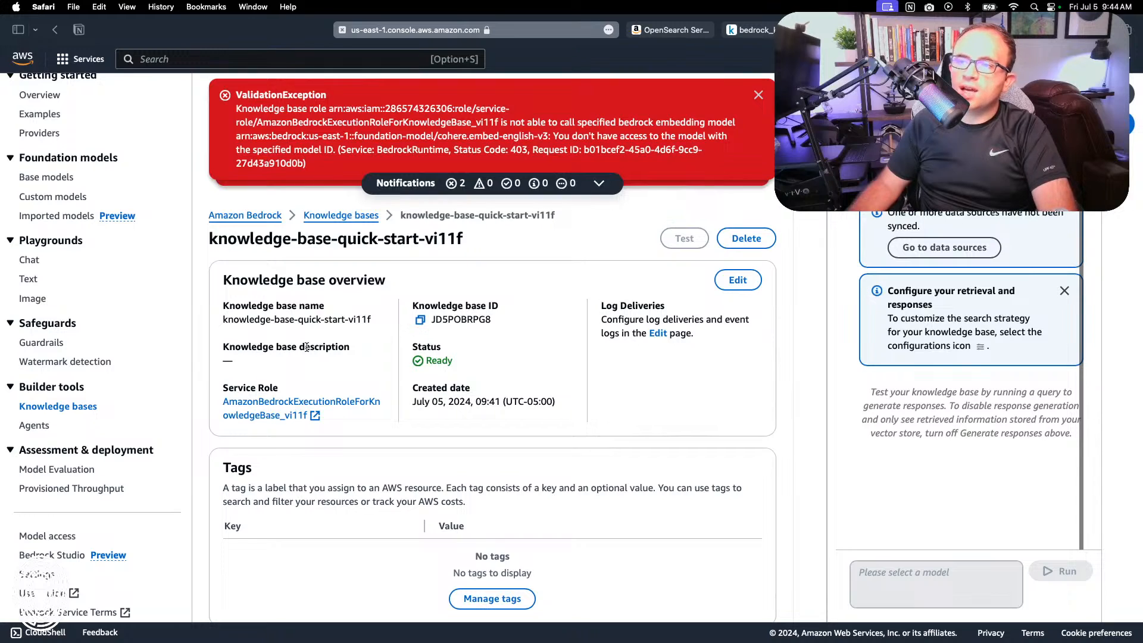
pyautogui.scroll(-10, 307, 346)
pyautogui.hscroll(5, 592, 288)
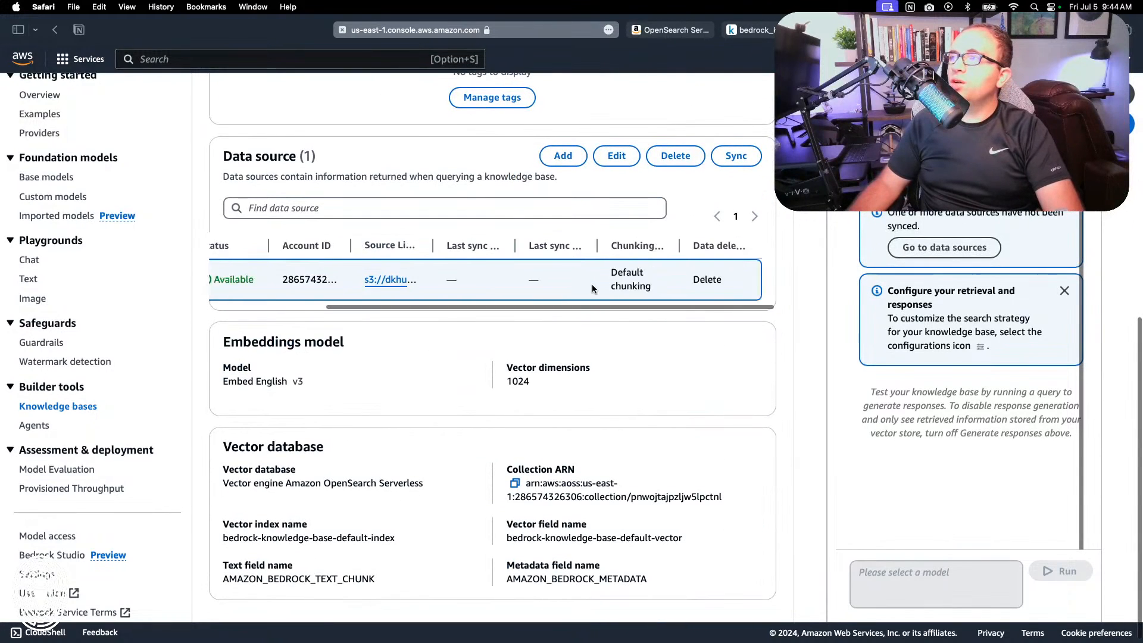
# Step: Open the data source for editing, inspect its advanced settings, and leave without submitting
pyautogui.click(614, 157)
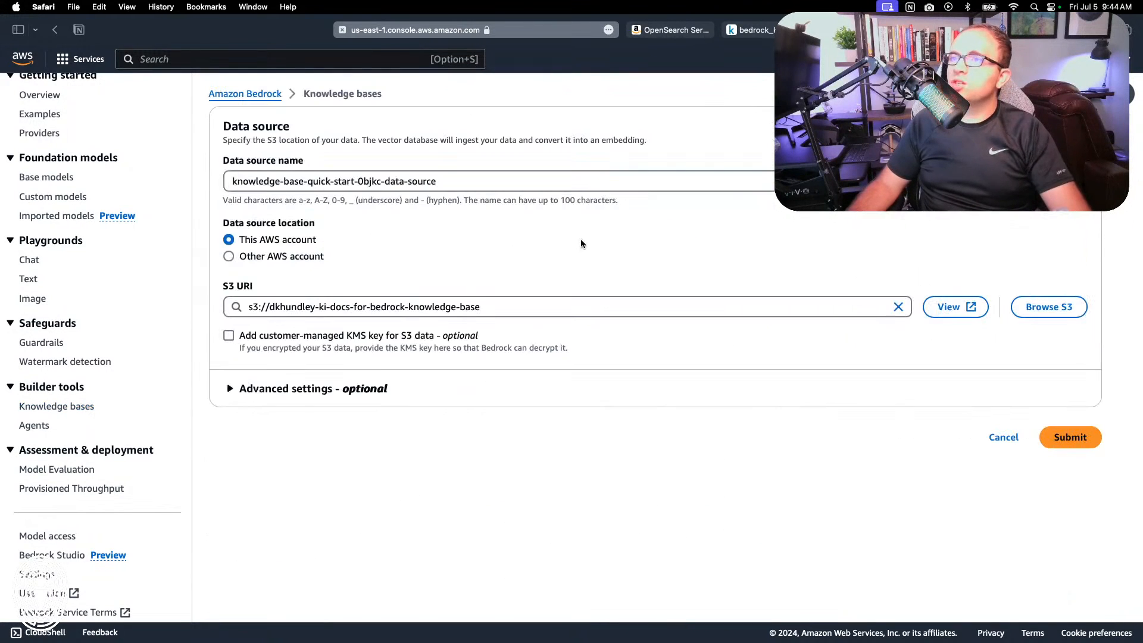
pyautogui.click(411, 389)
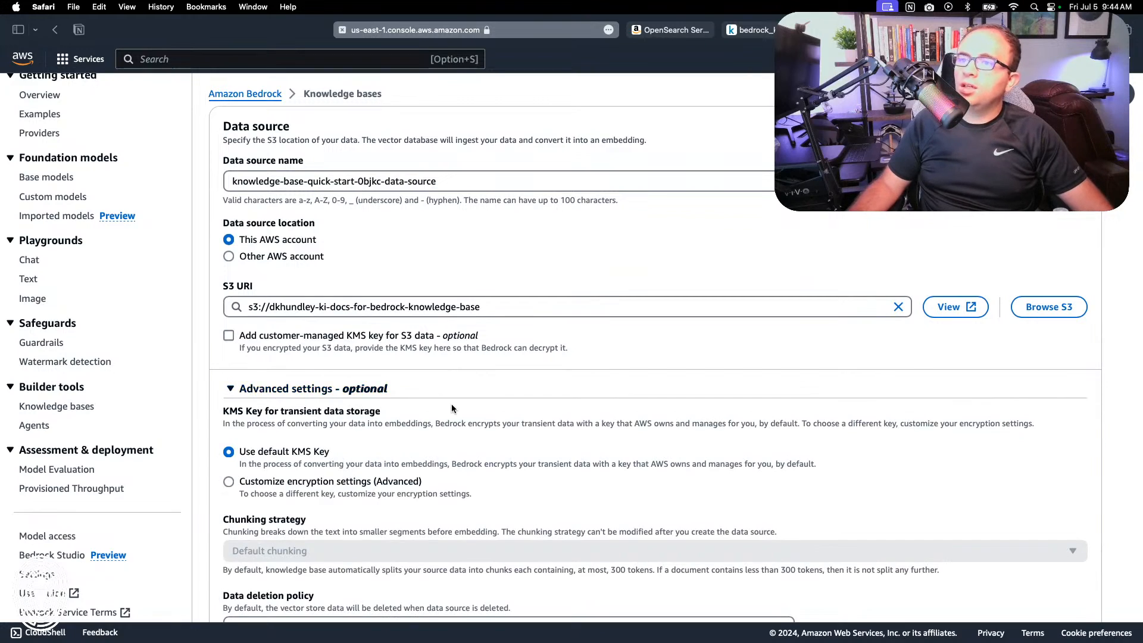
pyautogui.scroll(-2, 451, 403)
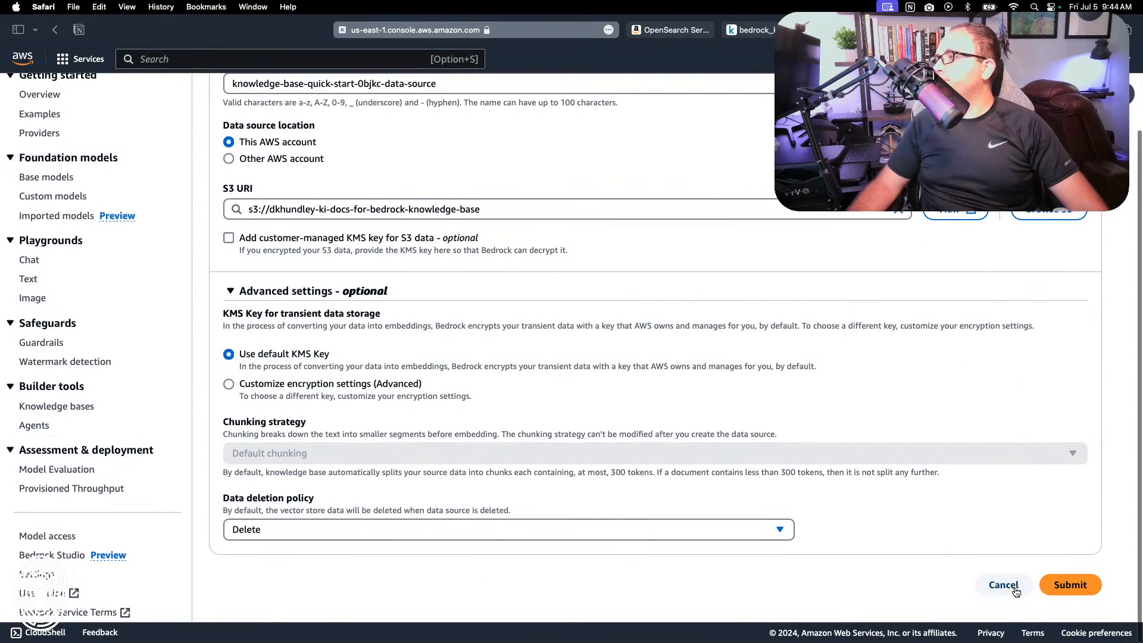
pyautogui.click(1003, 585)
# Step: Open the model access overview and start an access request for Cohere's Embed English model
pyautogui.scroll(-1, 36, 536)
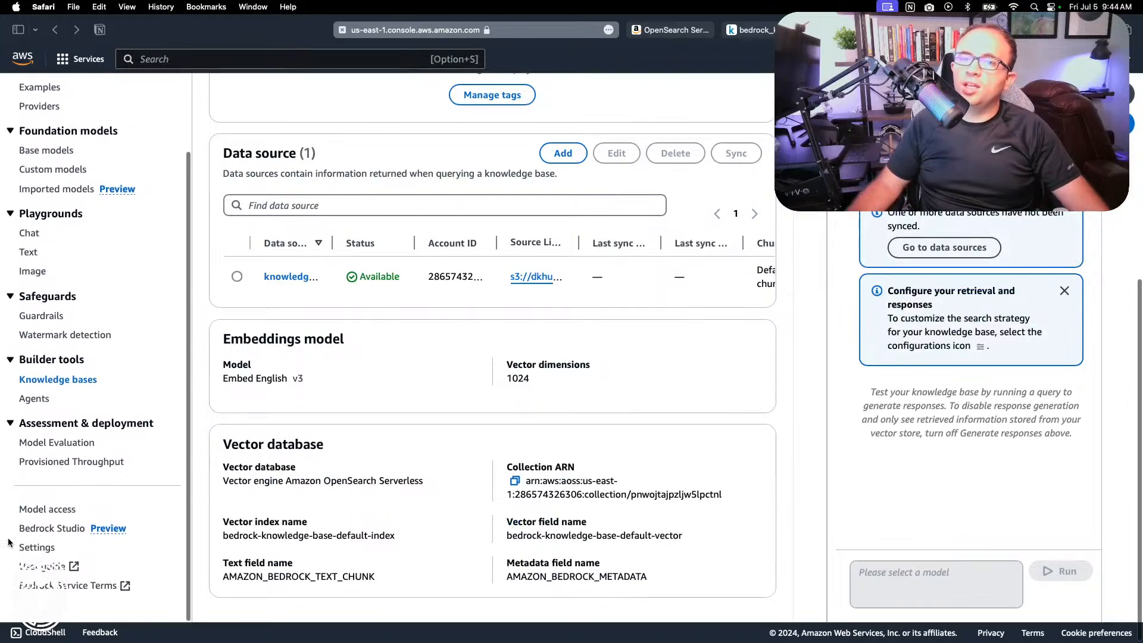
pyautogui.click(53, 513)
pyautogui.scroll(-15, 447, 456)
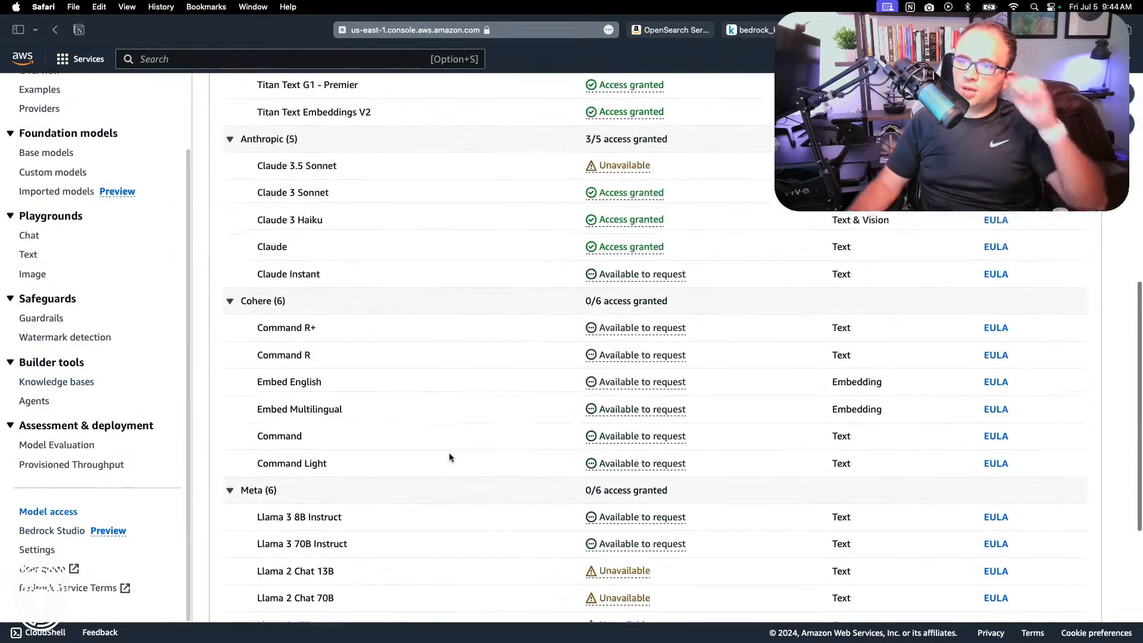
pyautogui.scroll(10, 450, 457)
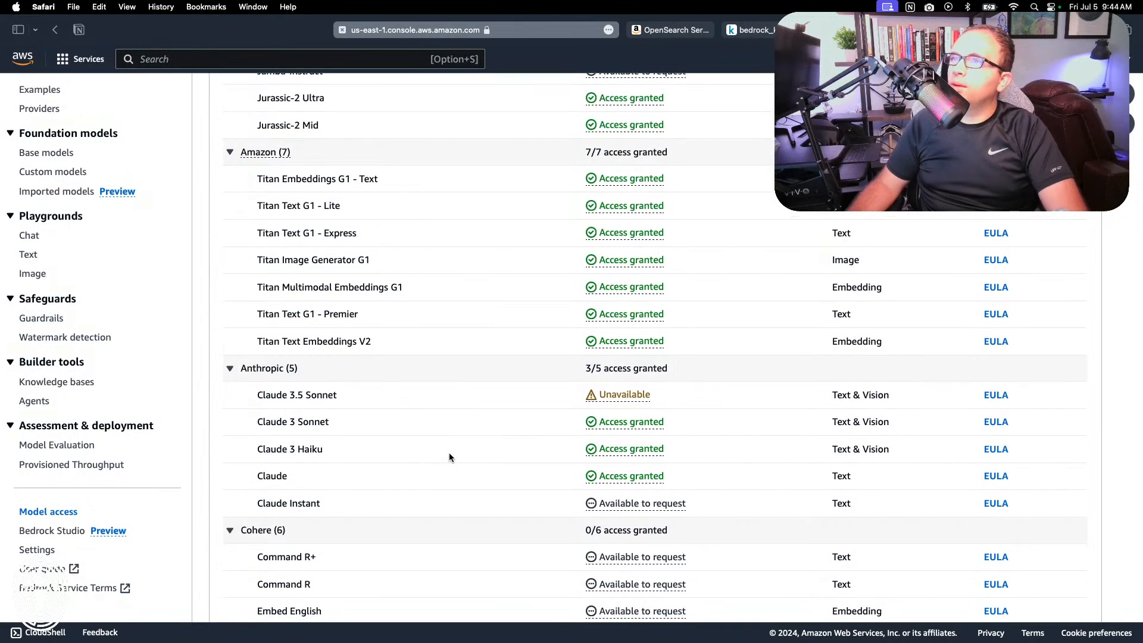
pyautogui.scroll(3, 450, 457)
pyautogui.scroll(-12, 450, 457)
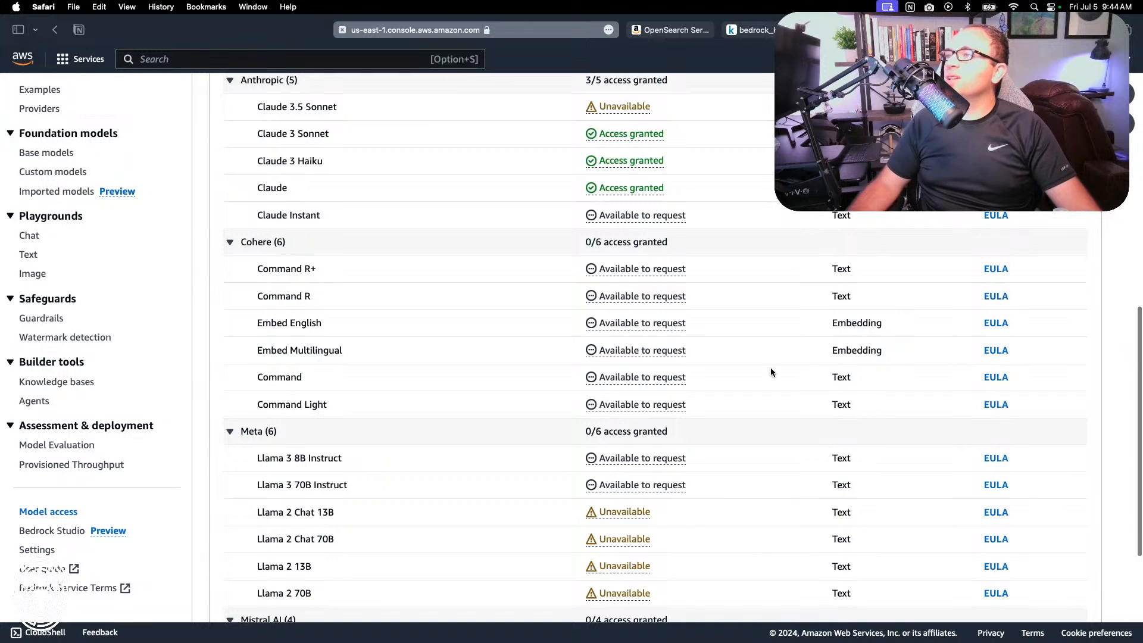
pyautogui.click(632, 325)
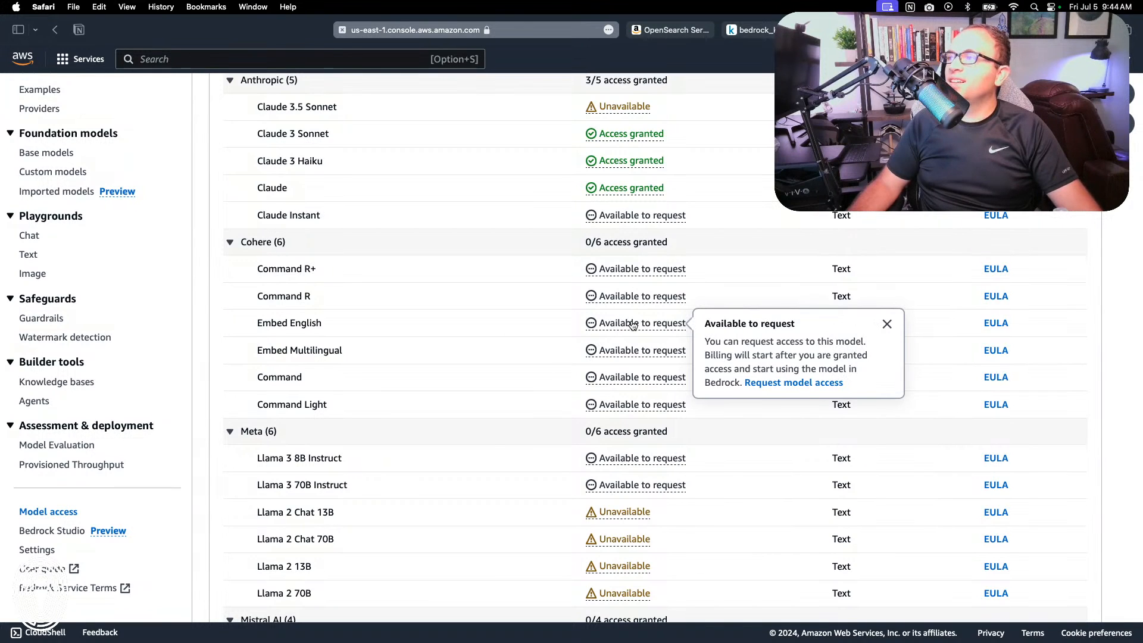
pyautogui.click(787, 381)
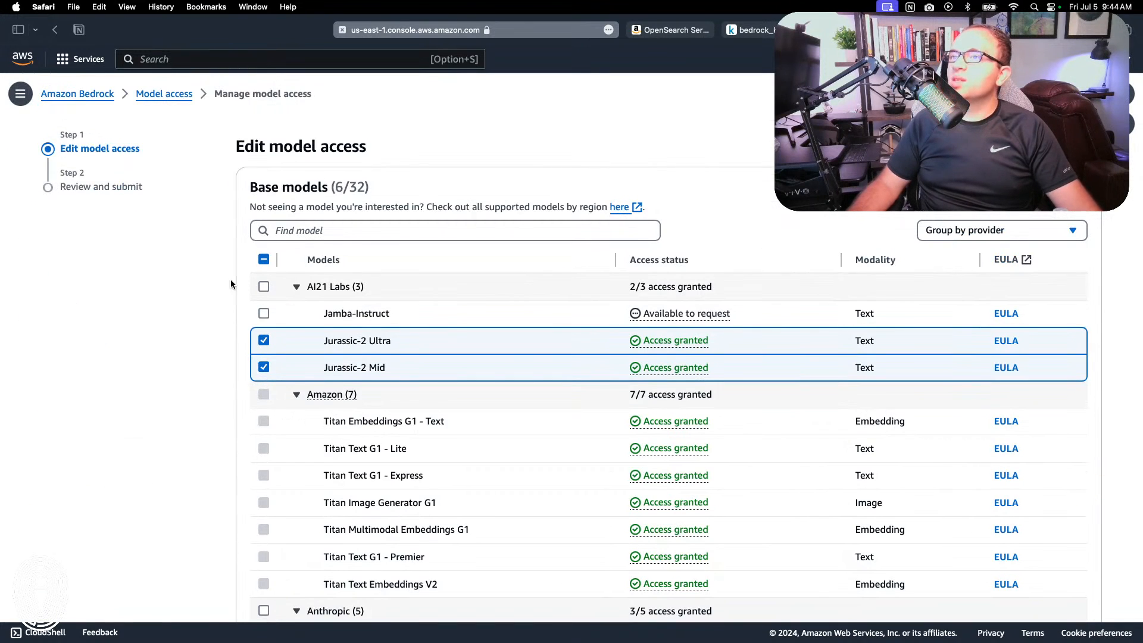
# Step: Check the selected base models and submit the access request for Embed English
pyautogui.scroll(-15, 344, 362)
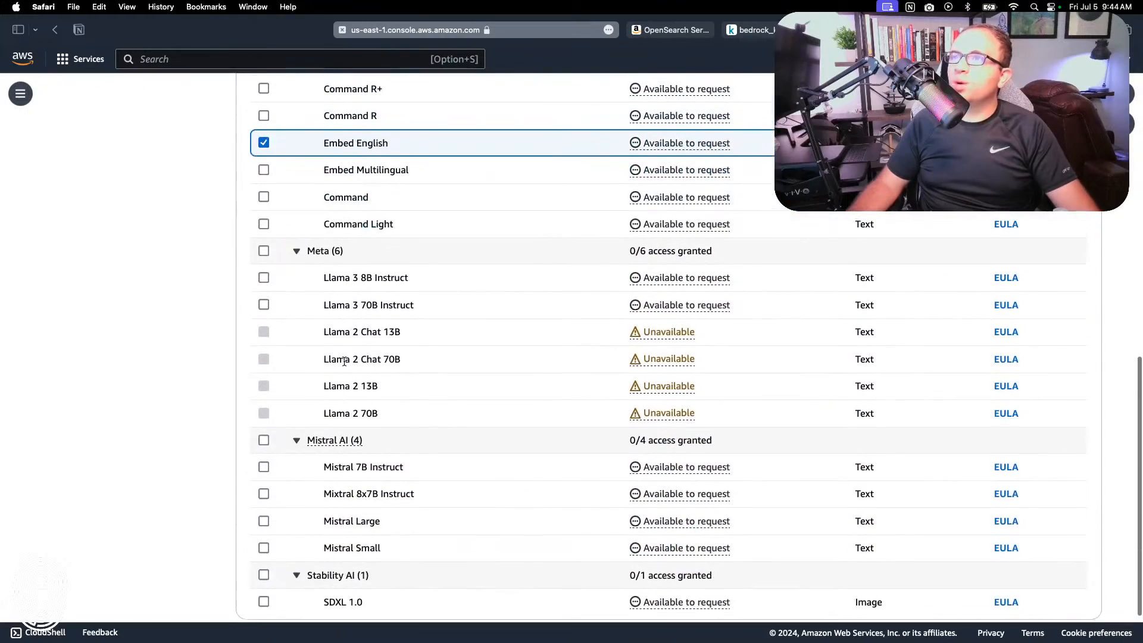
pyautogui.scroll(2, 344, 361)
pyautogui.scroll(6, 349, 270)
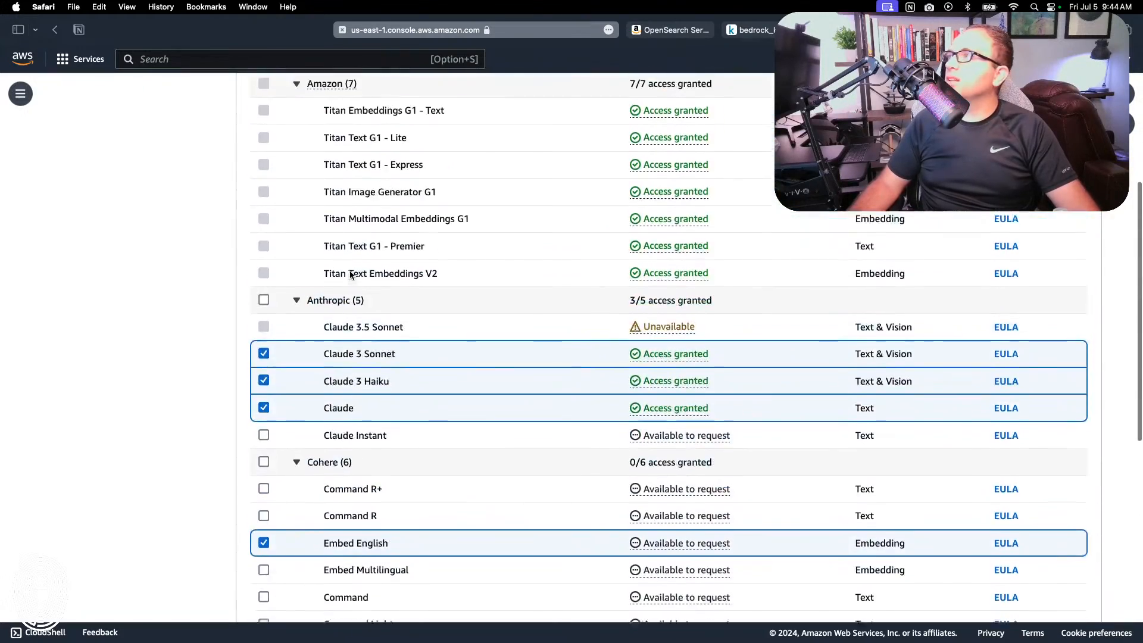
pyautogui.scroll(8, 350, 274)
pyautogui.scroll(-15, 763, 149)
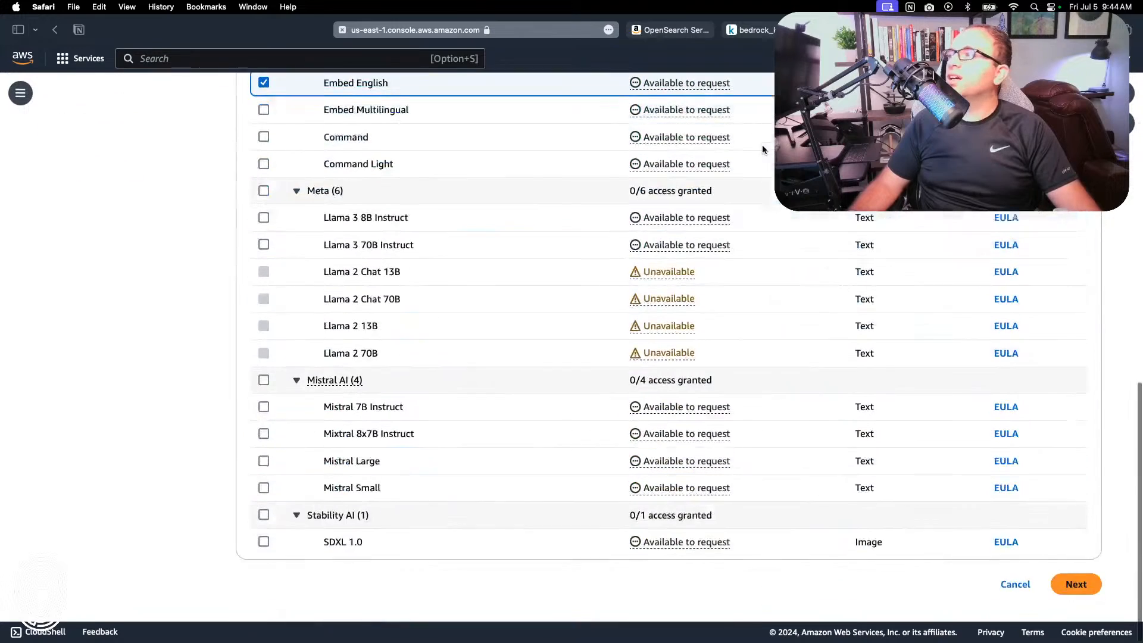
pyautogui.click(1076, 585)
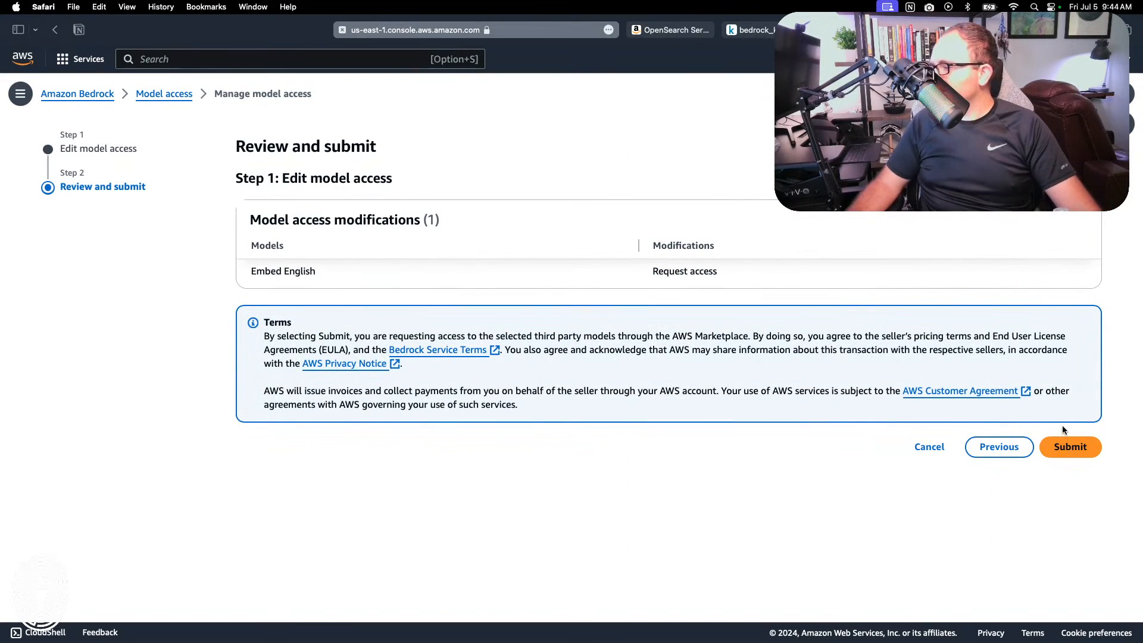
pyautogui.click(1064, 443)
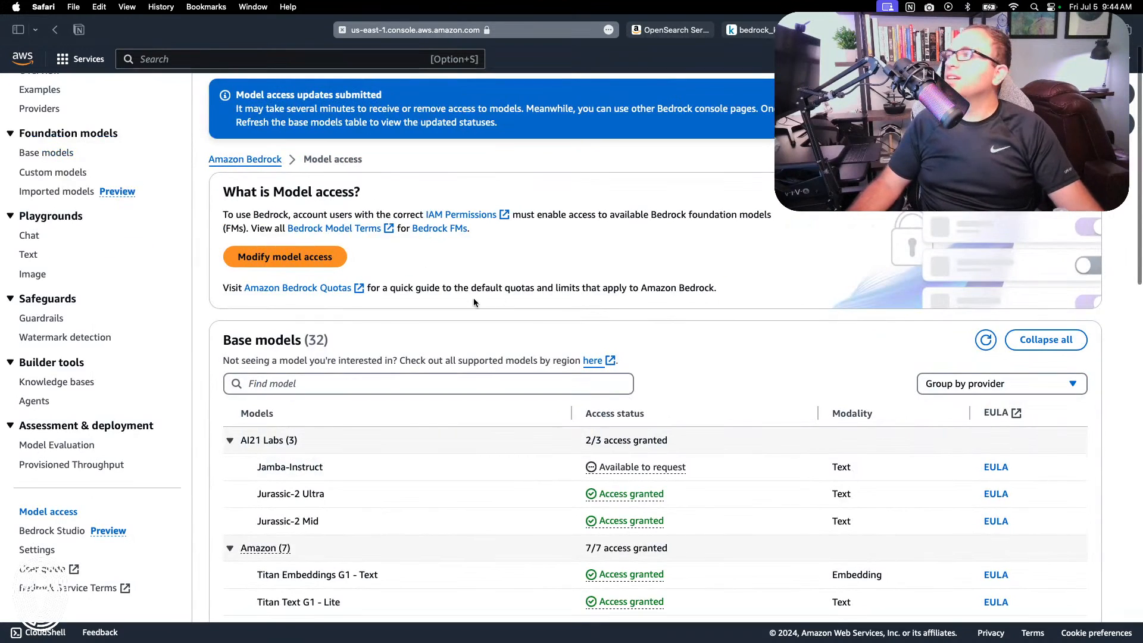
# Step: Refresh the base models list and check the access status of Cohere's Embed English
pyautogui.scroll(-12, 473, 301)
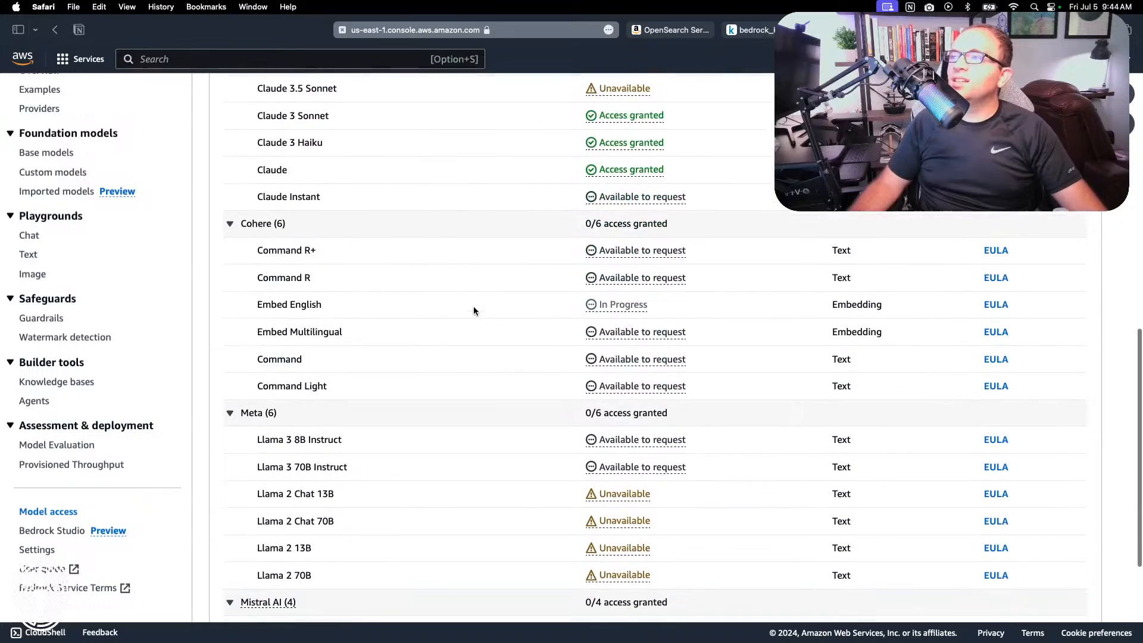
pyautogui.scroll(15, 474, 294)
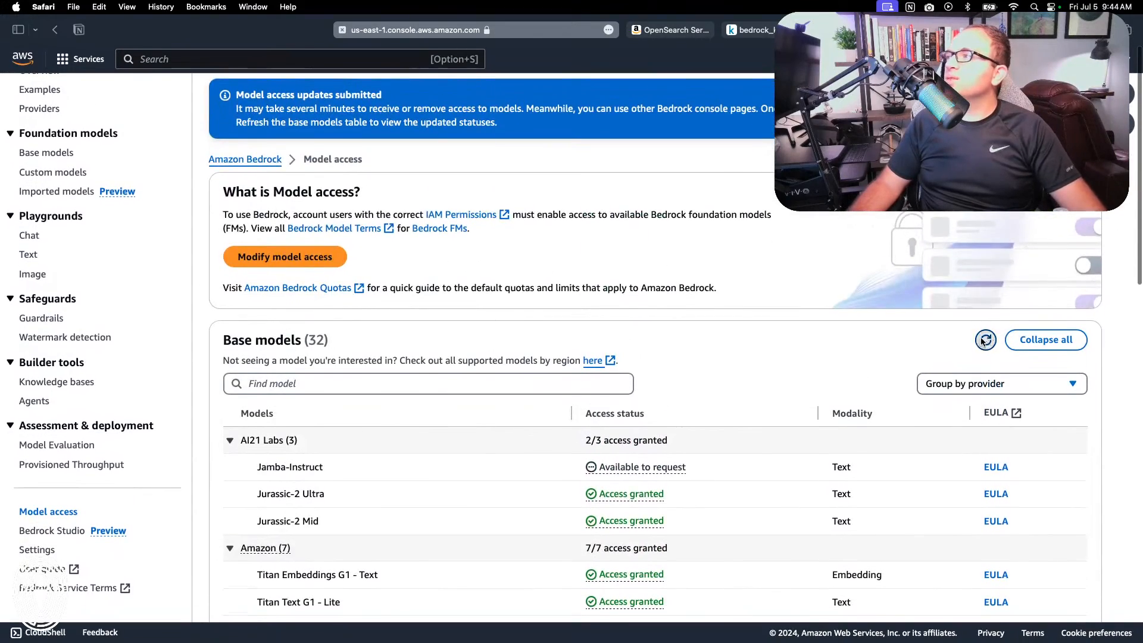
pyautogui.click(985, 340)
pyautogui.scroll(-12, 656, 340)
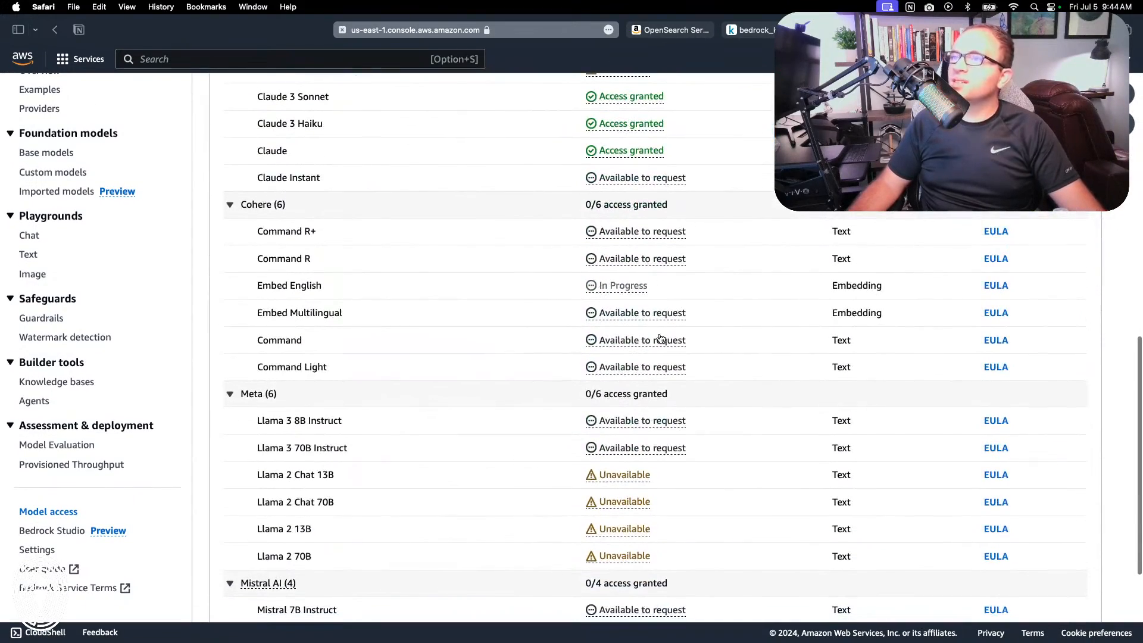
pyautogui.scroll(15, 660, 339)
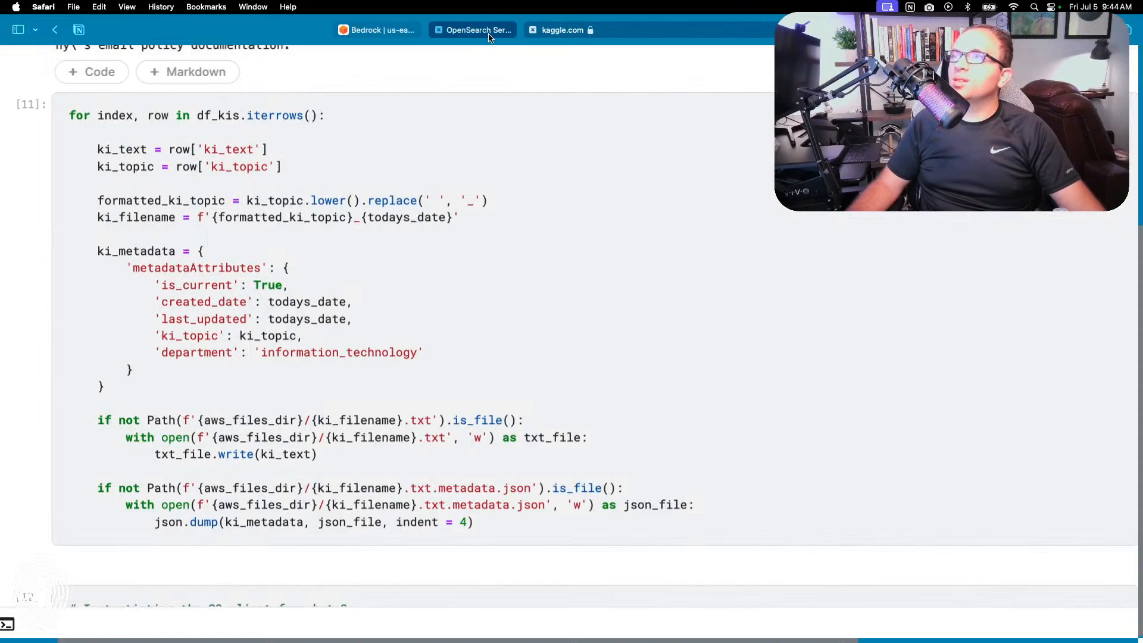
# Step: Switch to Amazon OpenSearch Service and examine the overview of the bedrock-knowledge-base-gzzduz collection
pyautogui.click(489, 31)
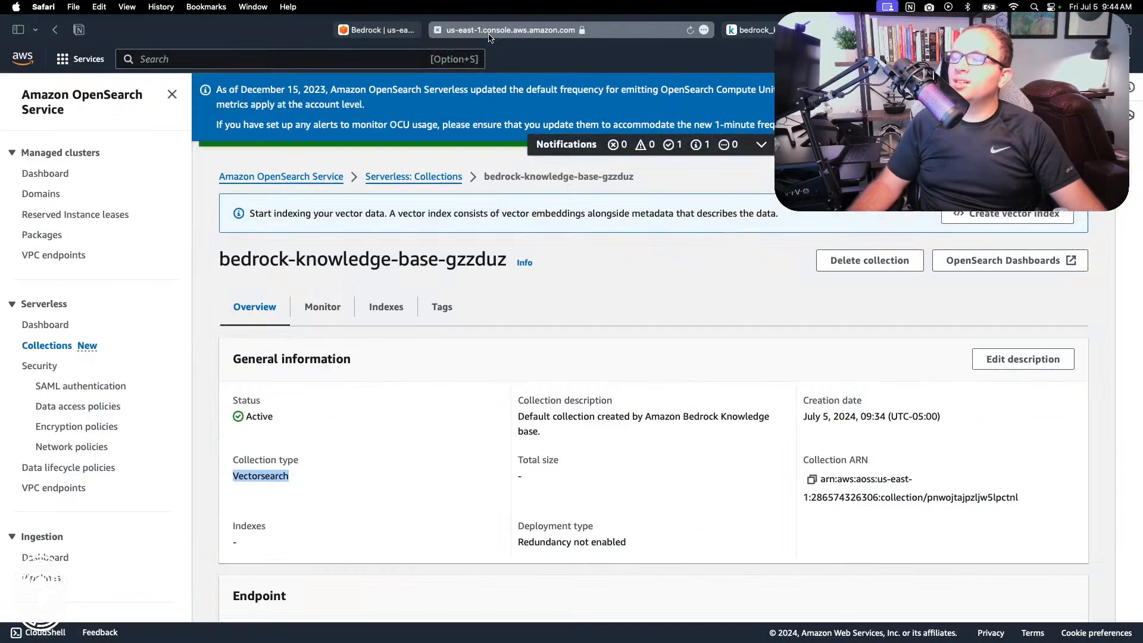
pyautogui.scroll(-8, 456, 312)
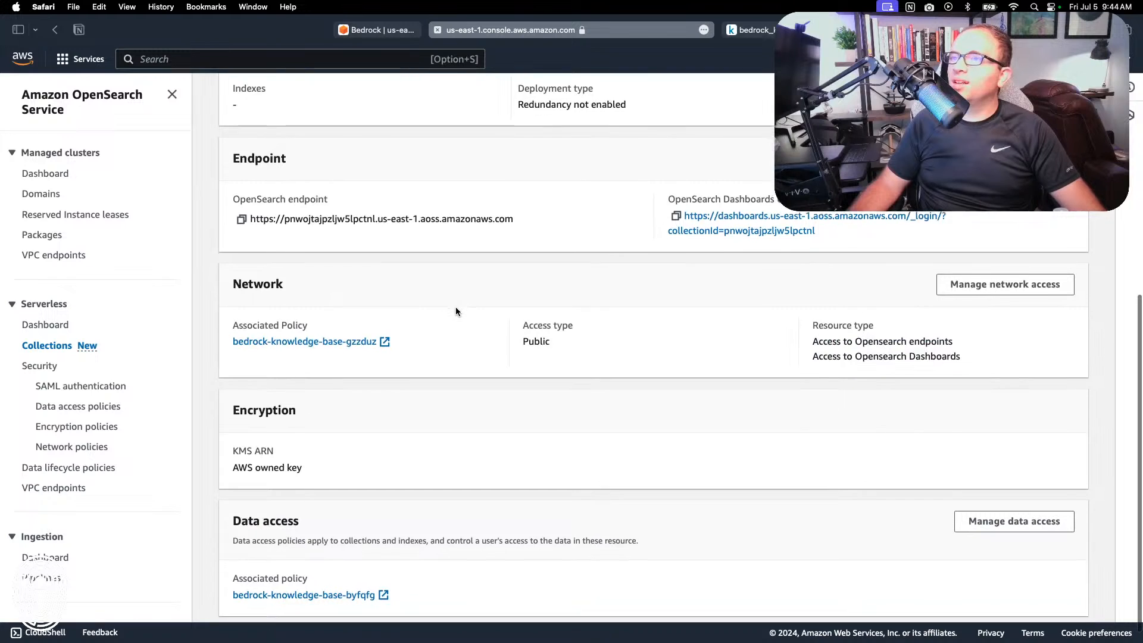
pyautogui.scroll(8, 456, 310)
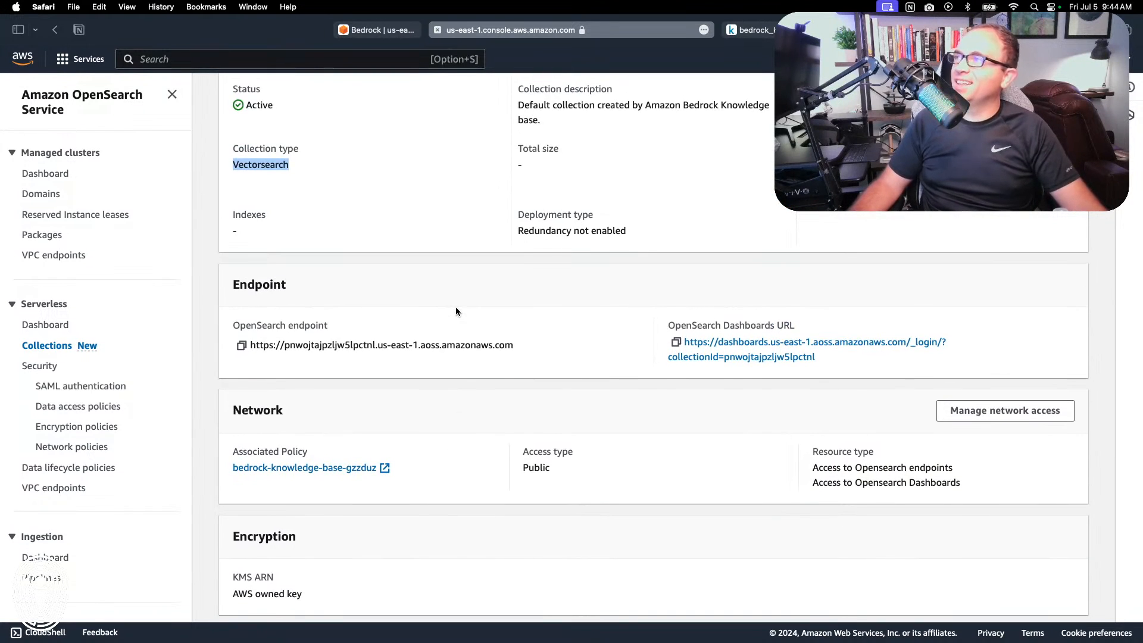
pyautogui.scroll(1, 456, 311)
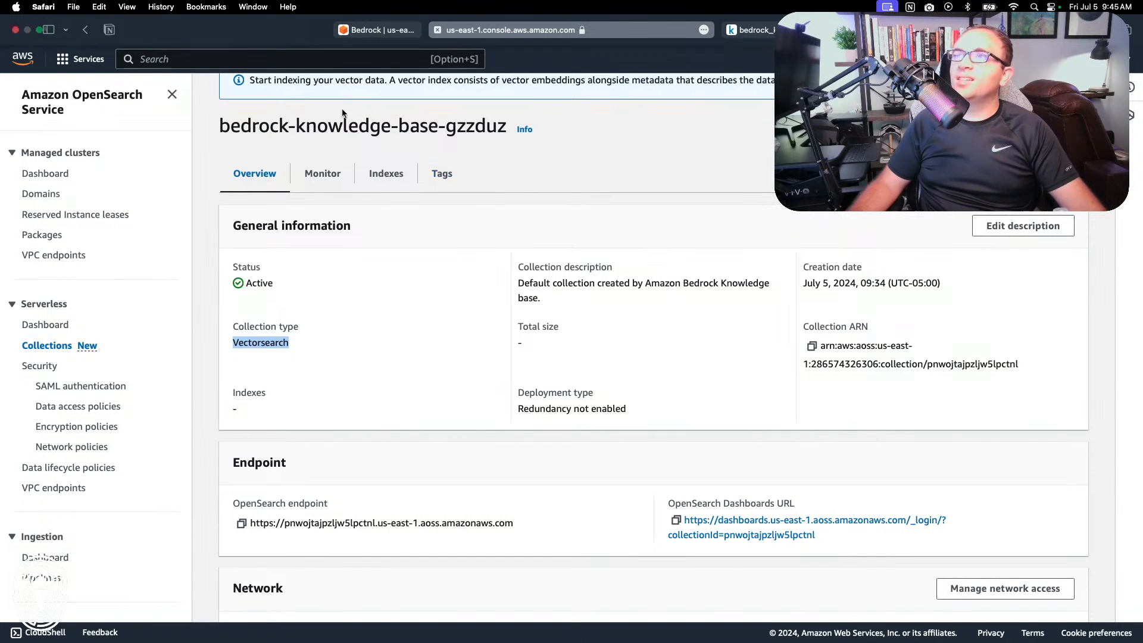
# Step: Return to the Bedrock model access page, refresh the base models list and check the access status of Cohere's Embed English
pyautogui.click(379, 30)
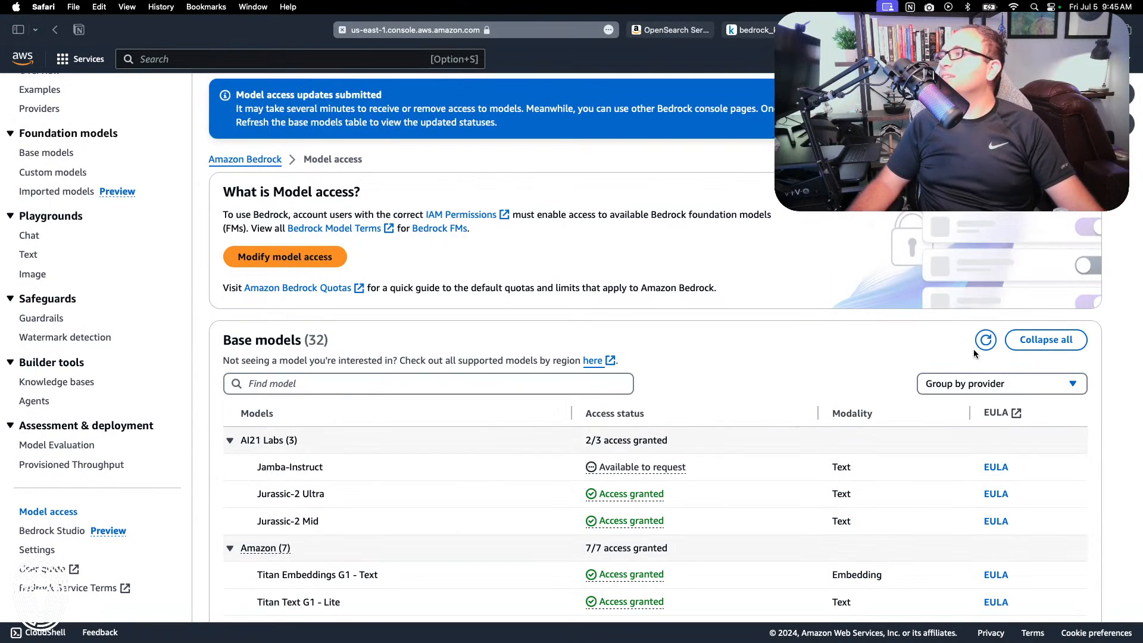
pyautogui.click(984, 342)
pyautogui.scroll(-15, 733, 374)
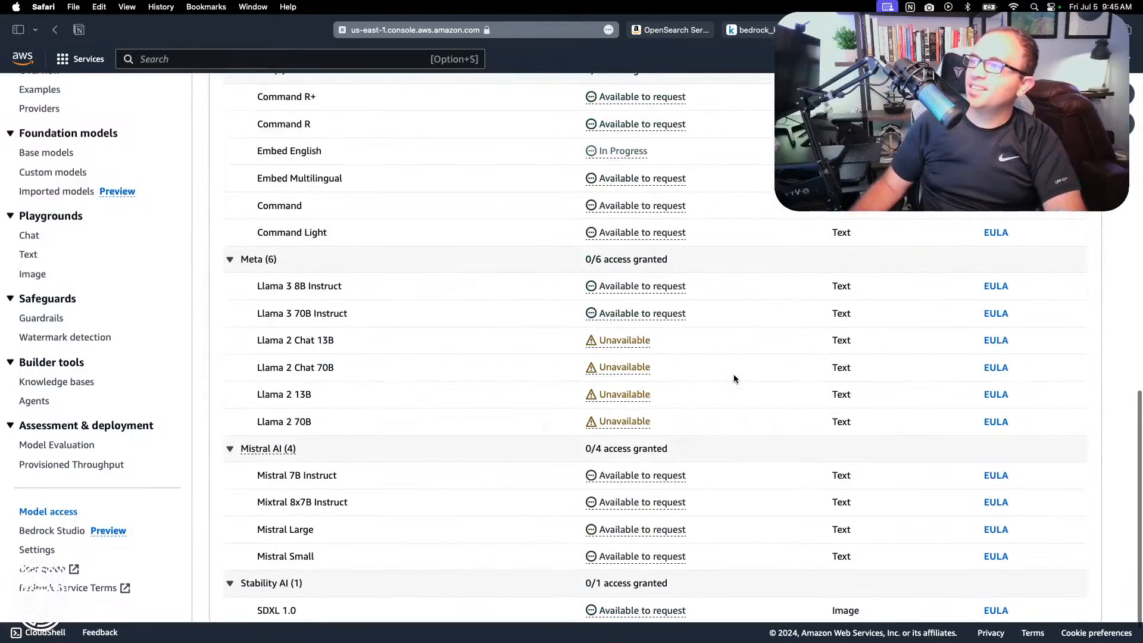
pyautogui.scroll(5, 733, 379)
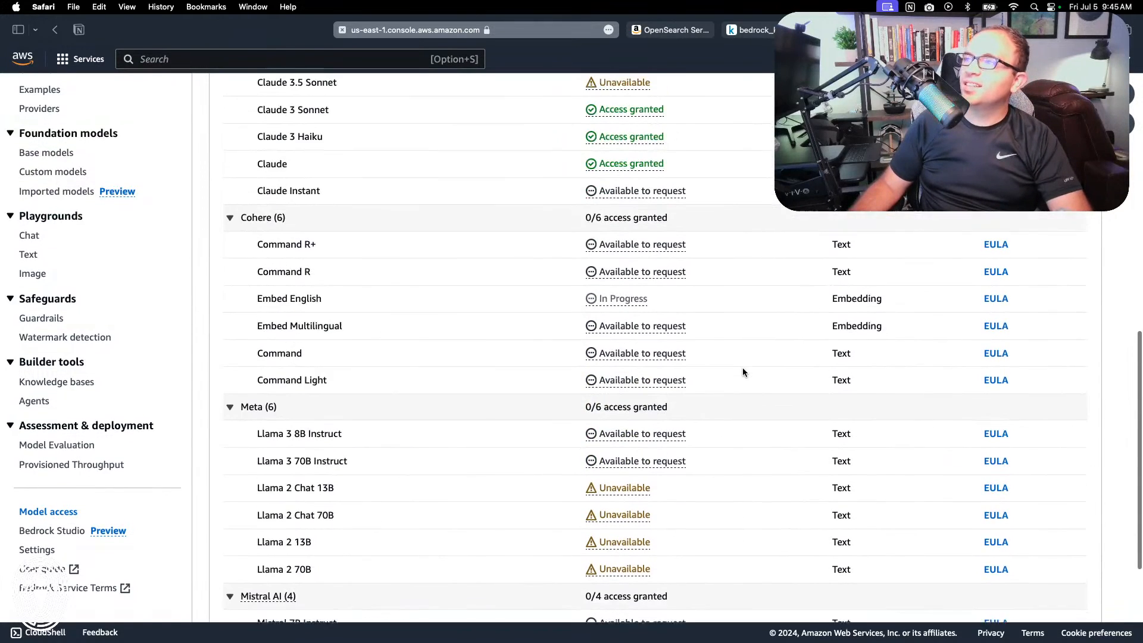
pyautogui.scroll(15, 770, 347)
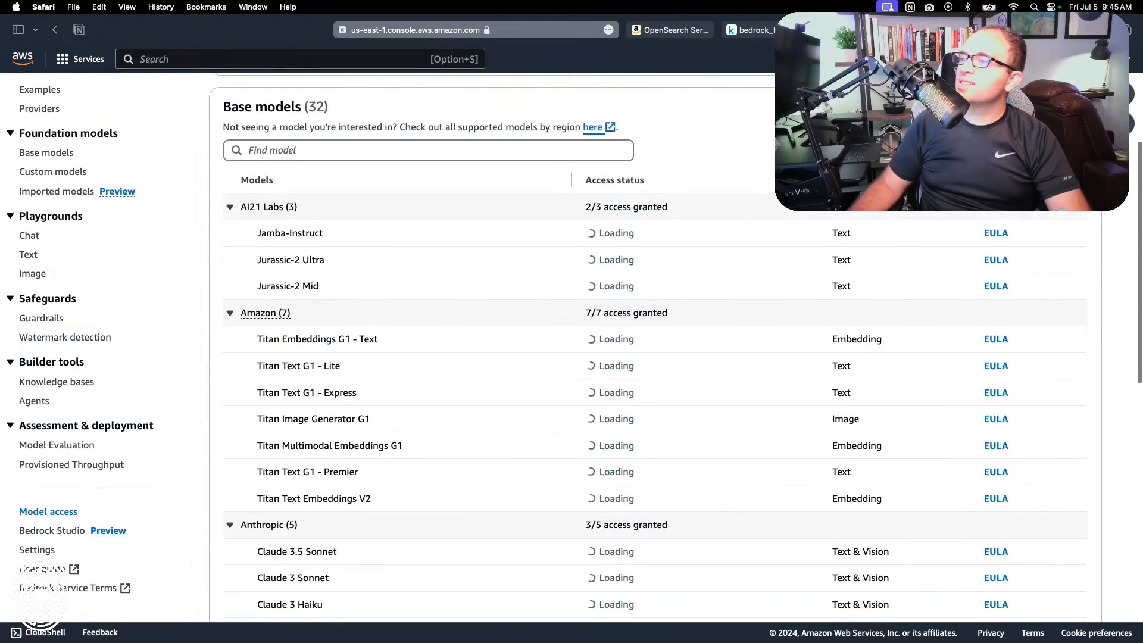
pyautogui.scroll(-10, 655, 358)
pyautogui.scroll(20, 655, 357)
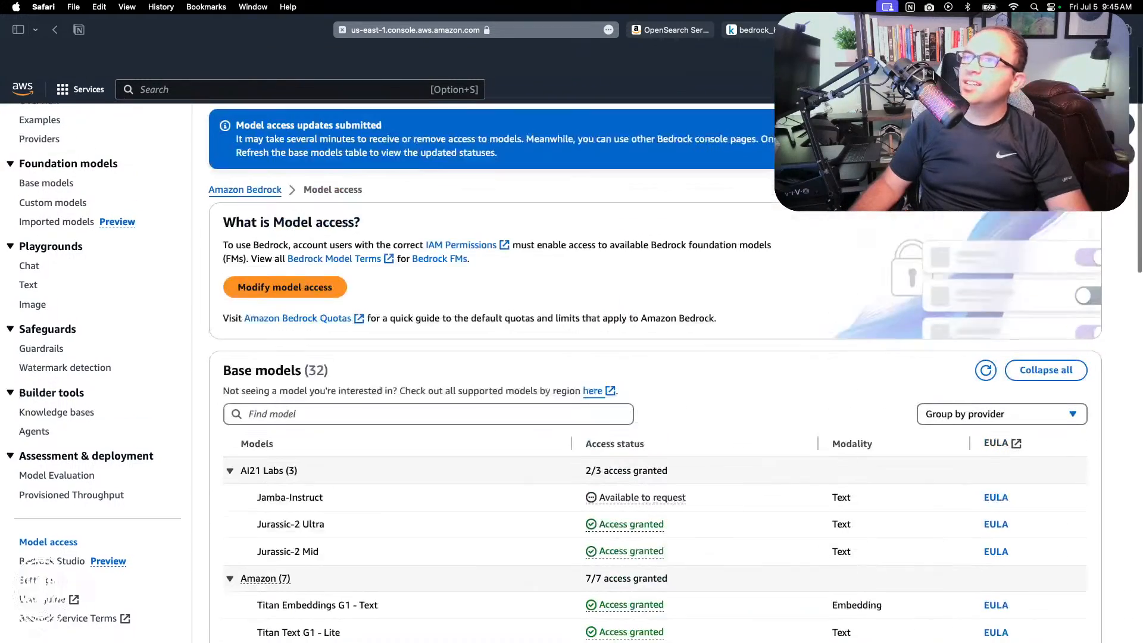
pyautogui.scroll(-1, 379, 117)
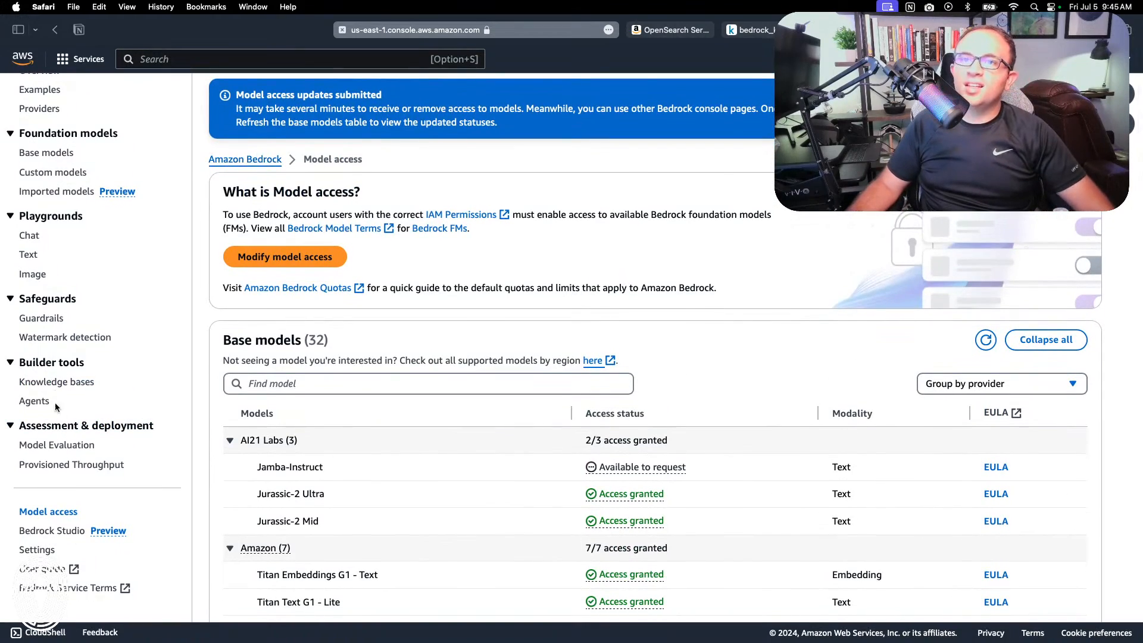
# Step: Open the knowledge base knowledge-base-quick-start-vi11f and examine its overview, data source, embeddings model and vector database details
pyautogui.click(50, 386)
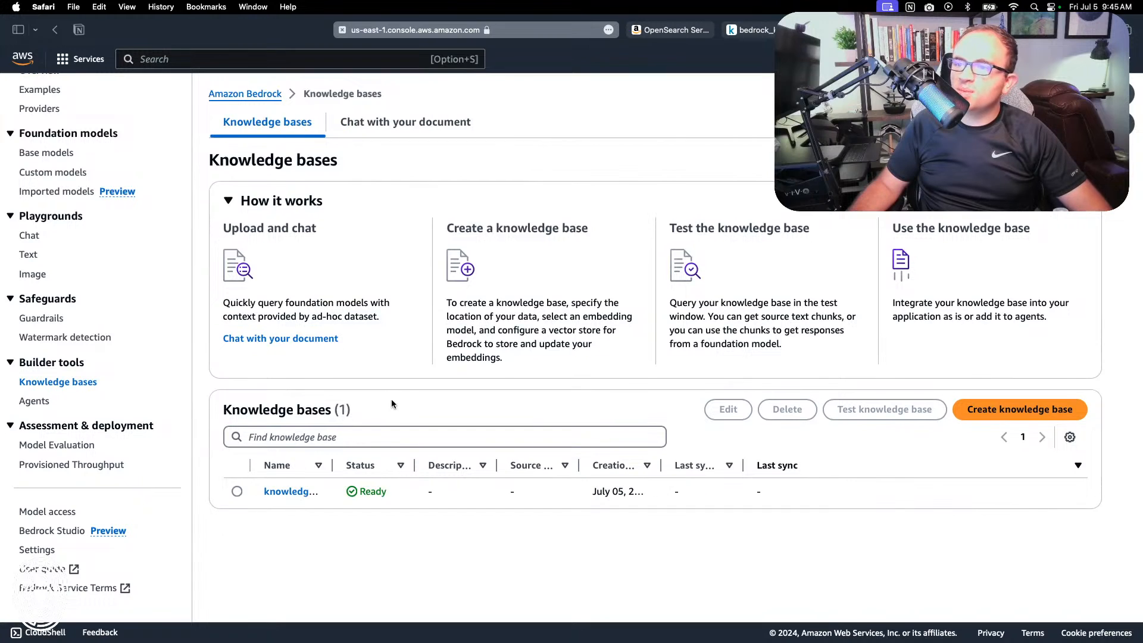
pyautogui.click(287, 494)
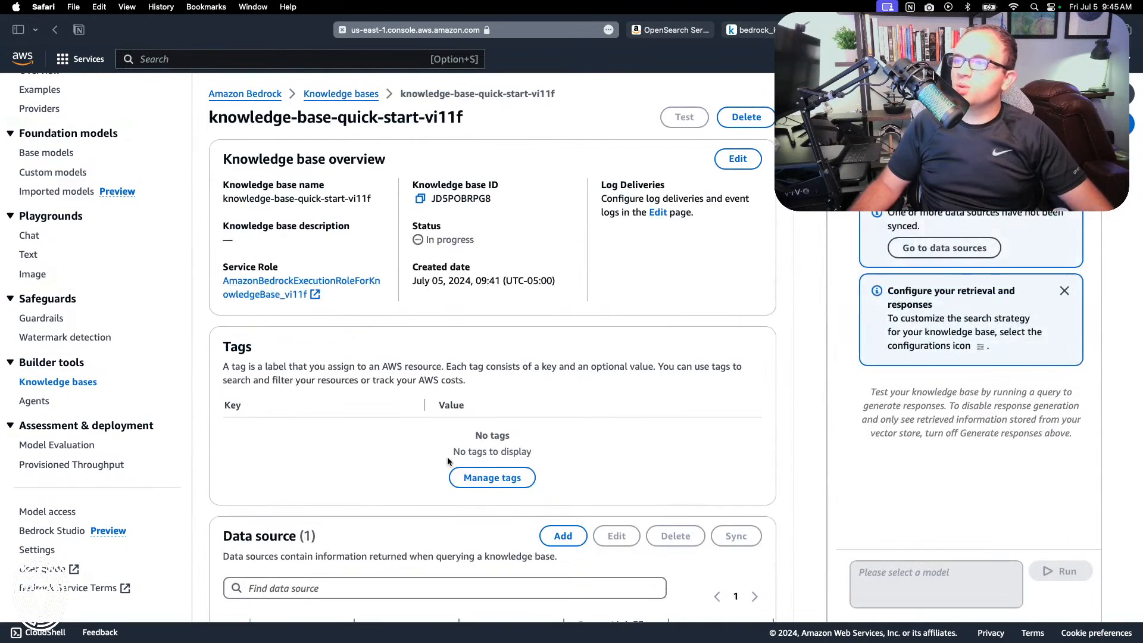
pyautogui.scroll(-2, 447, 456)
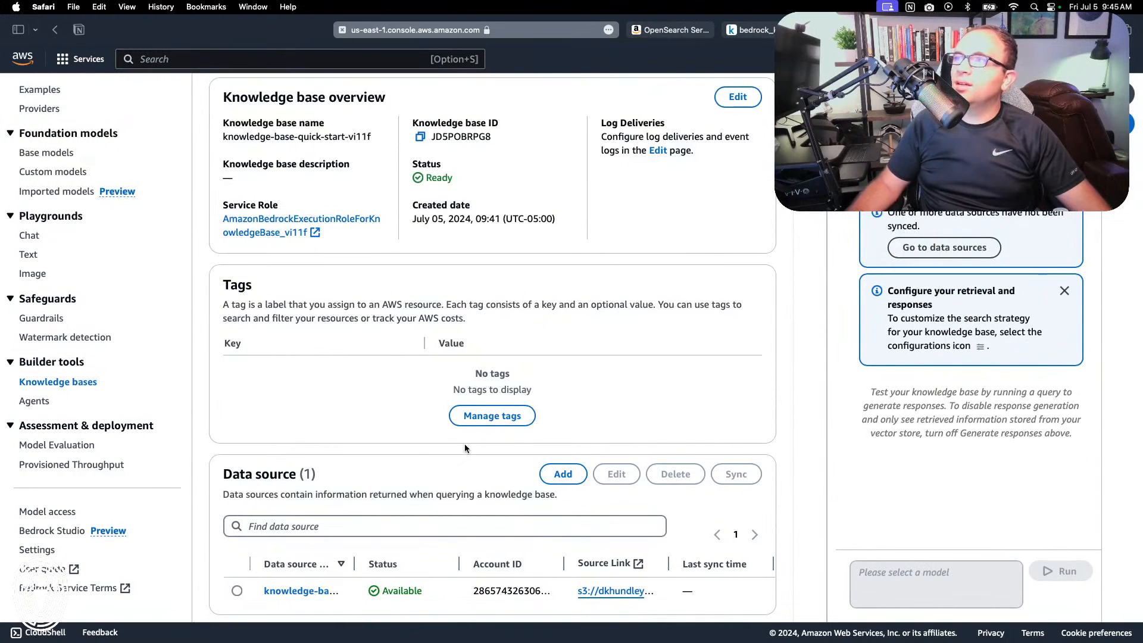
pyautogui.scroll(-10, 726, 199)
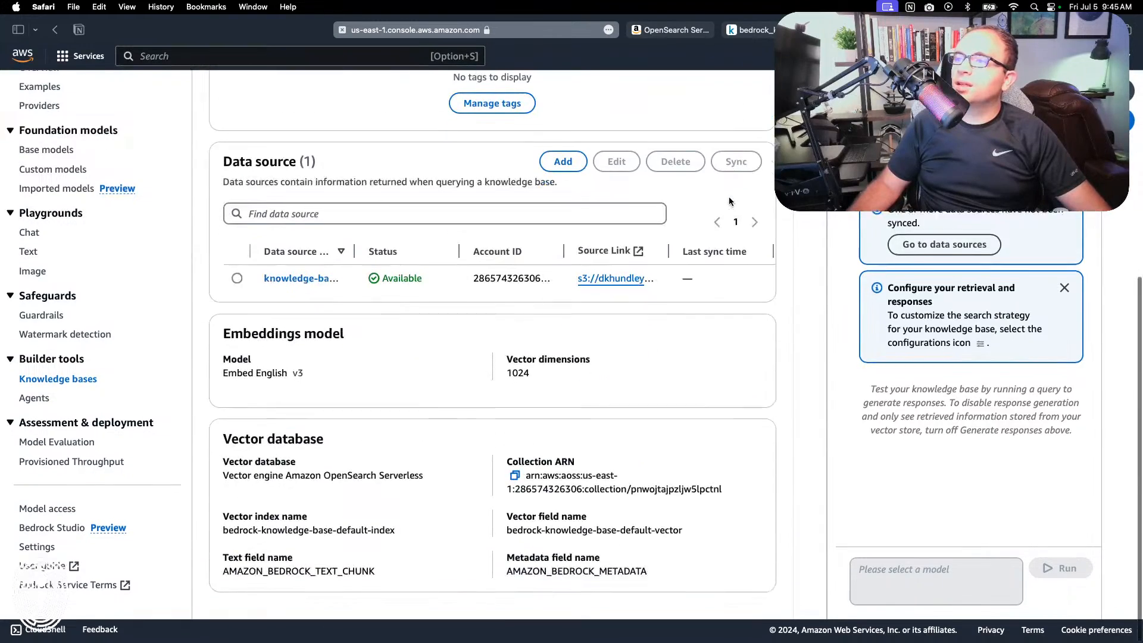
pyautogui.scroll(12, 602, 321)
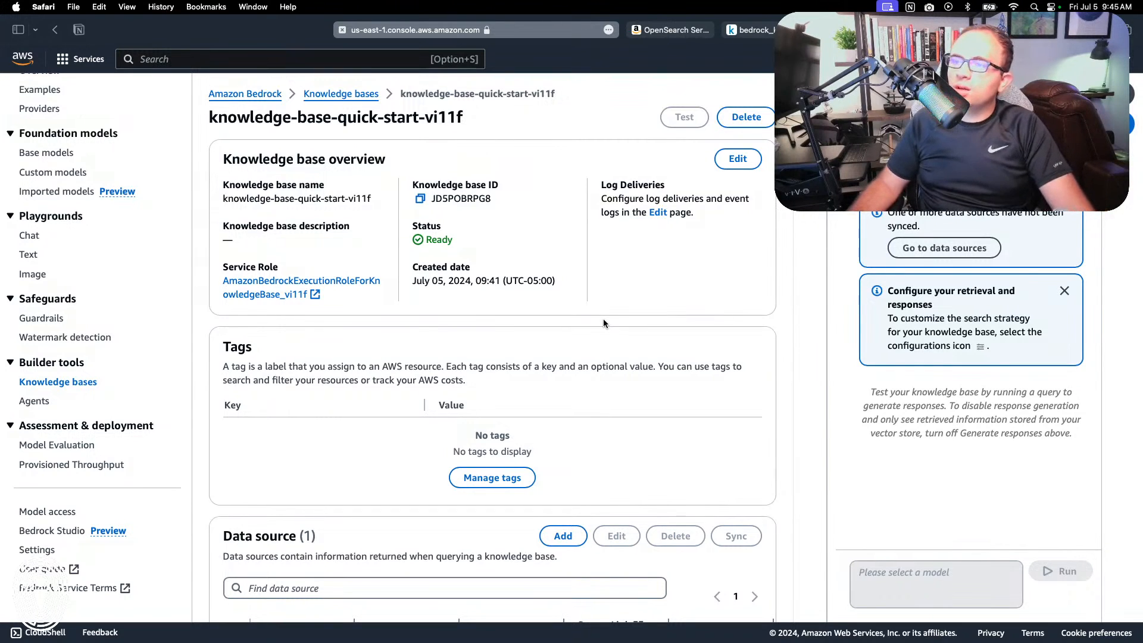
pyautogui.scroll(-5, 603, 319)
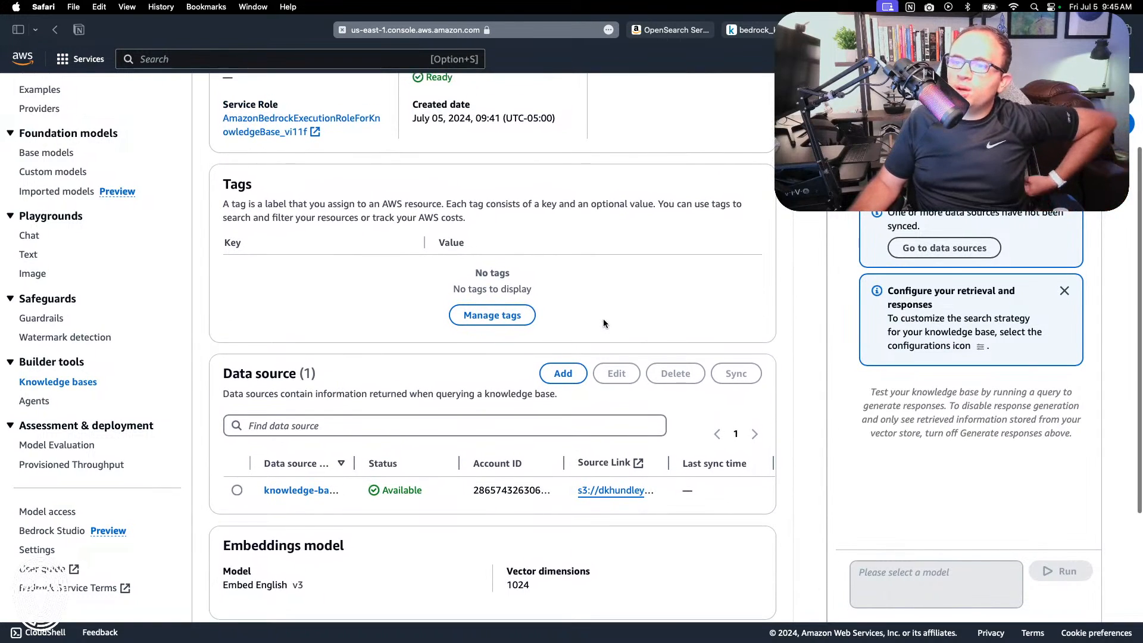
pyautogui.scroll(-6, 603, 323)
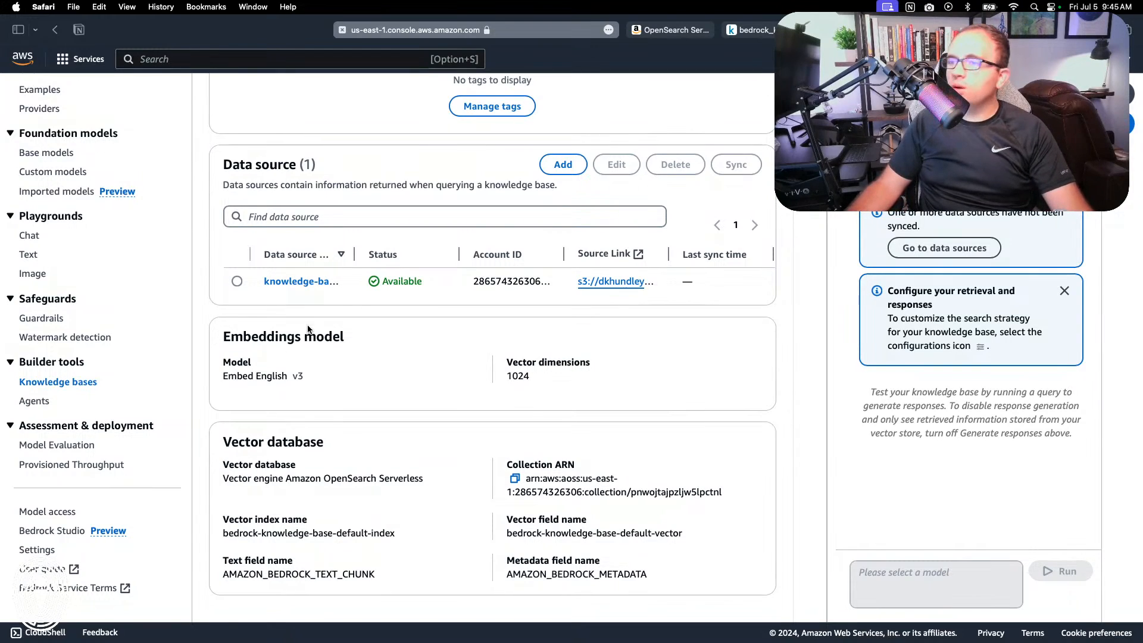
pyautogui.scroll(6, 354, 465)
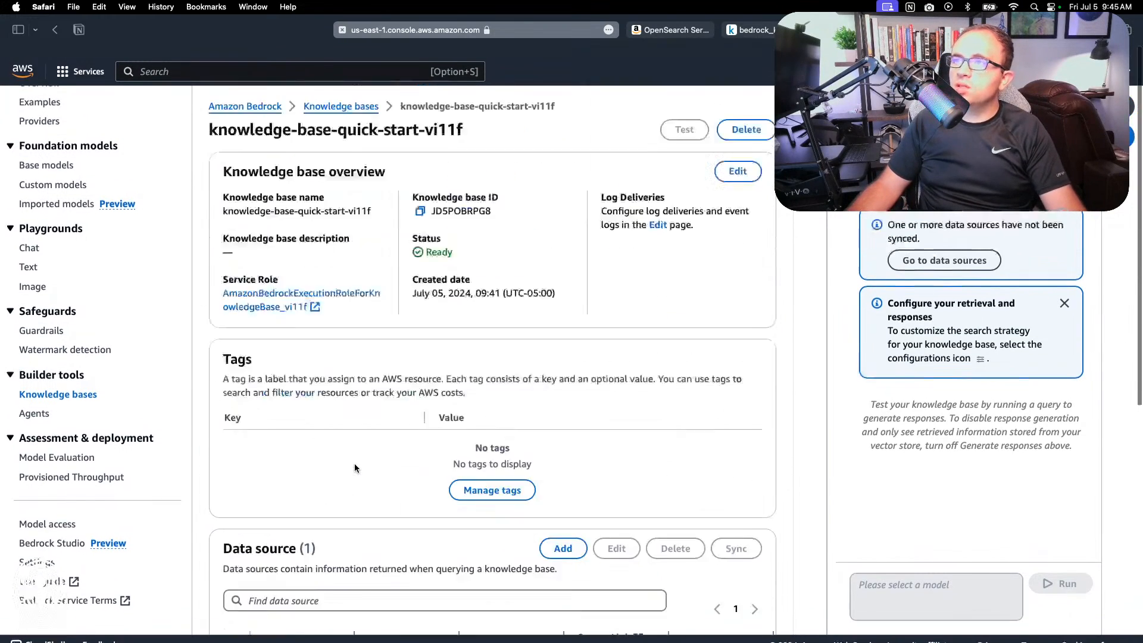
pyautogui.scroll(-6, 354, 464)
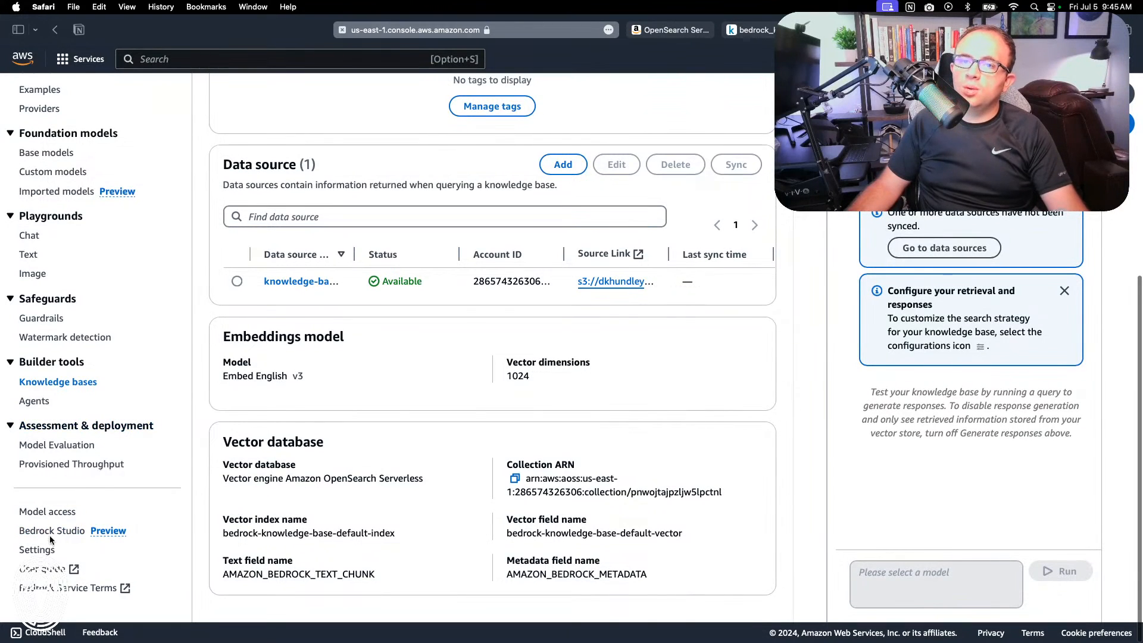
# Step: Reopen the model access overview, refresh the base models and check whether Embed English access is granted
pyautogui.click(47, 512)
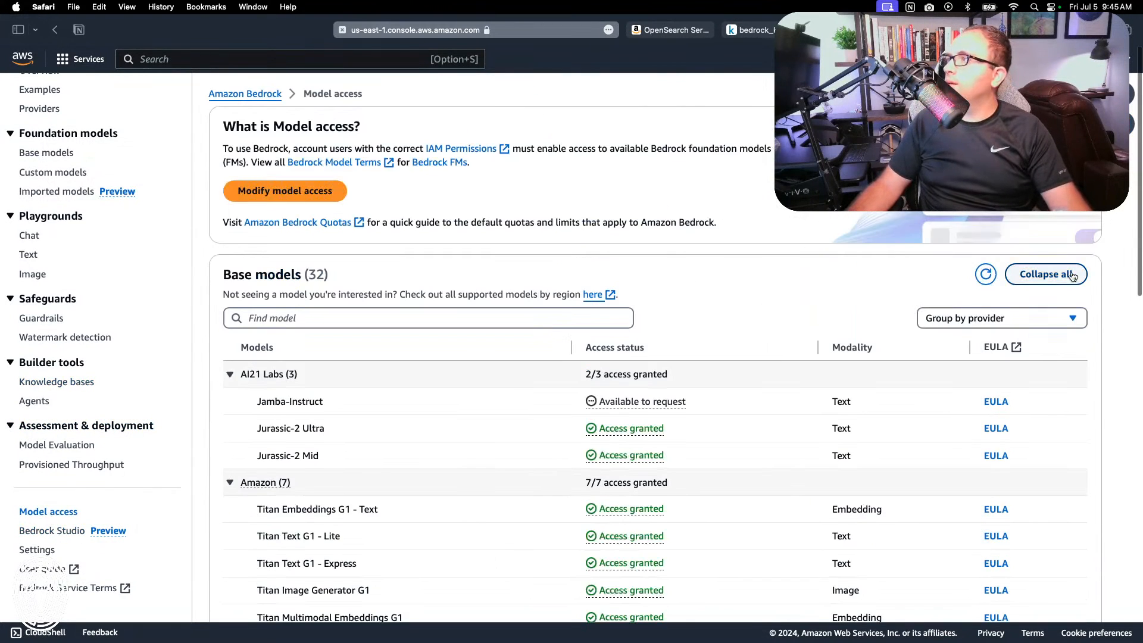
pyautogui.click(985, 274)
pyautogui.scroll(-15, 686, 296)
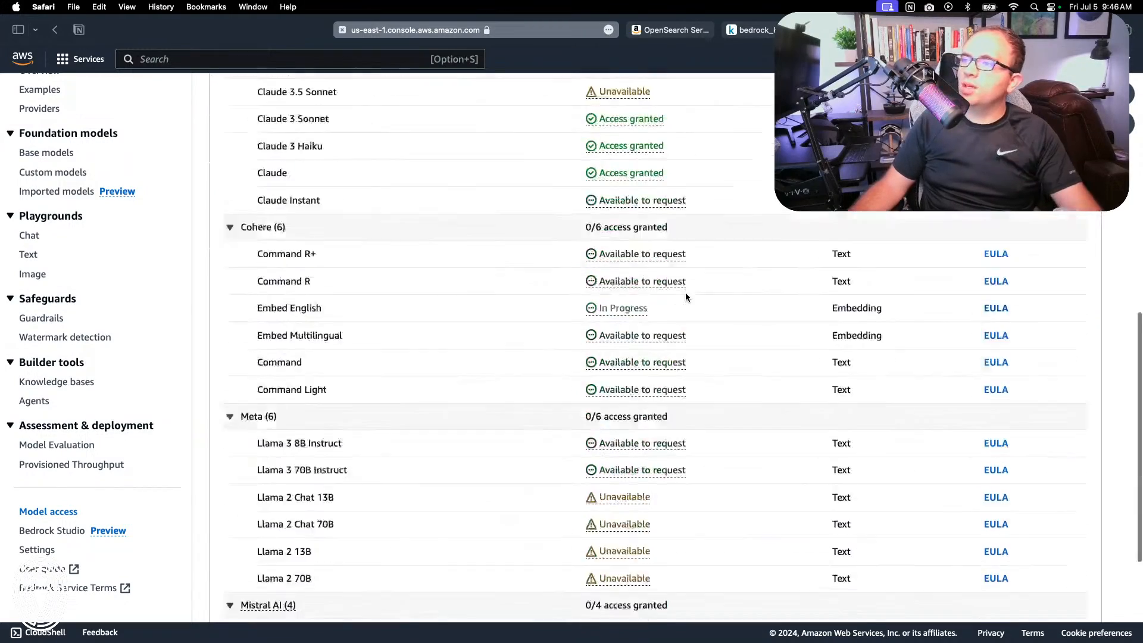
pyautogui.scroll(3, 686, 296)
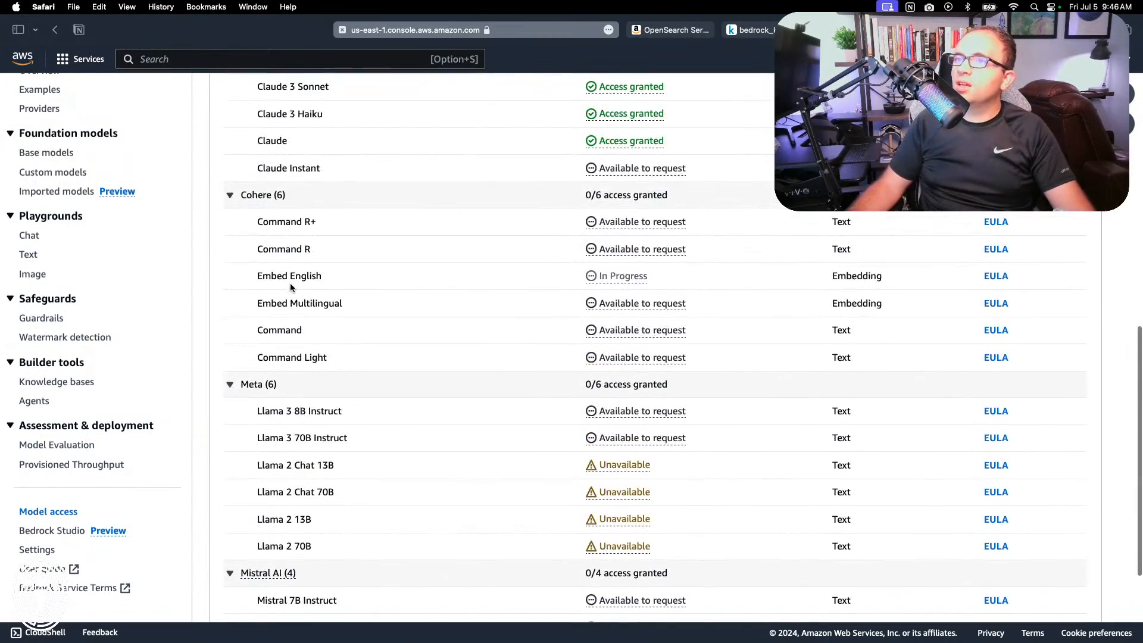
pyautogui.scroll(15, 661, 164)
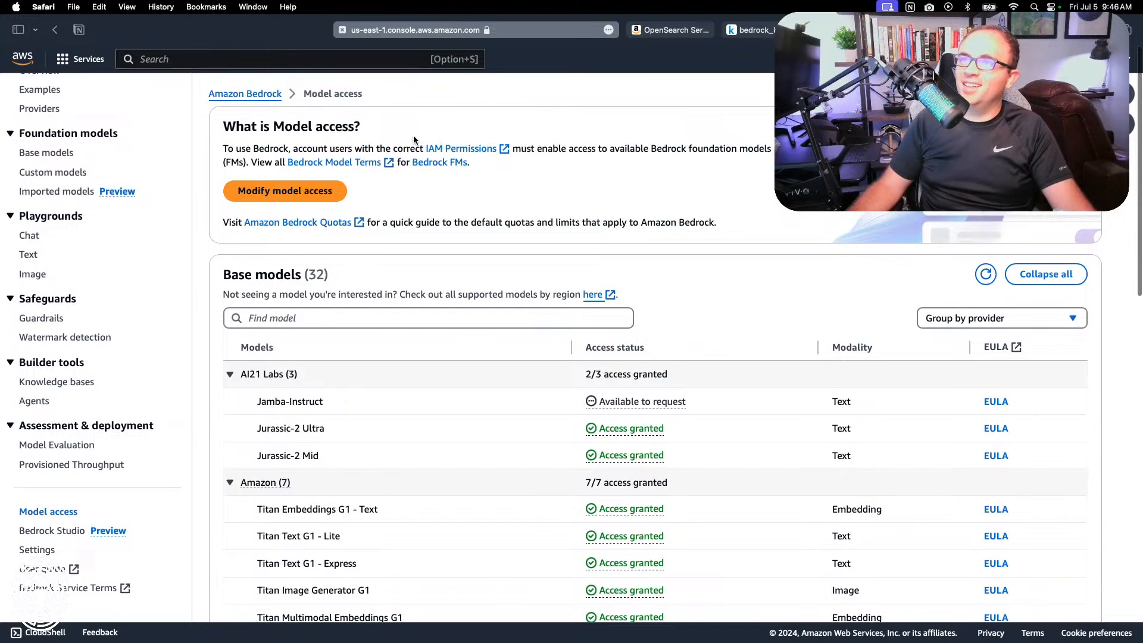
# Step: Reload the Bedrock console and open the details of knowledge-base-quick-start-vi11f from the knowledge bases list
pyautogui.click(241, 101)
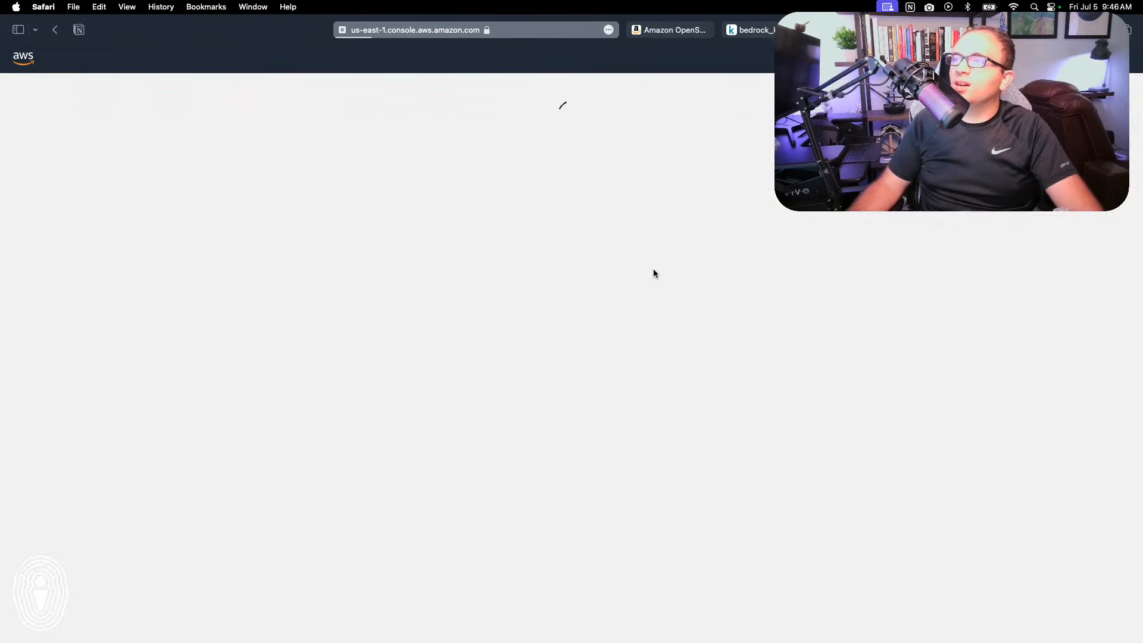
pyautogui.hscroll(-5, 259, 379)
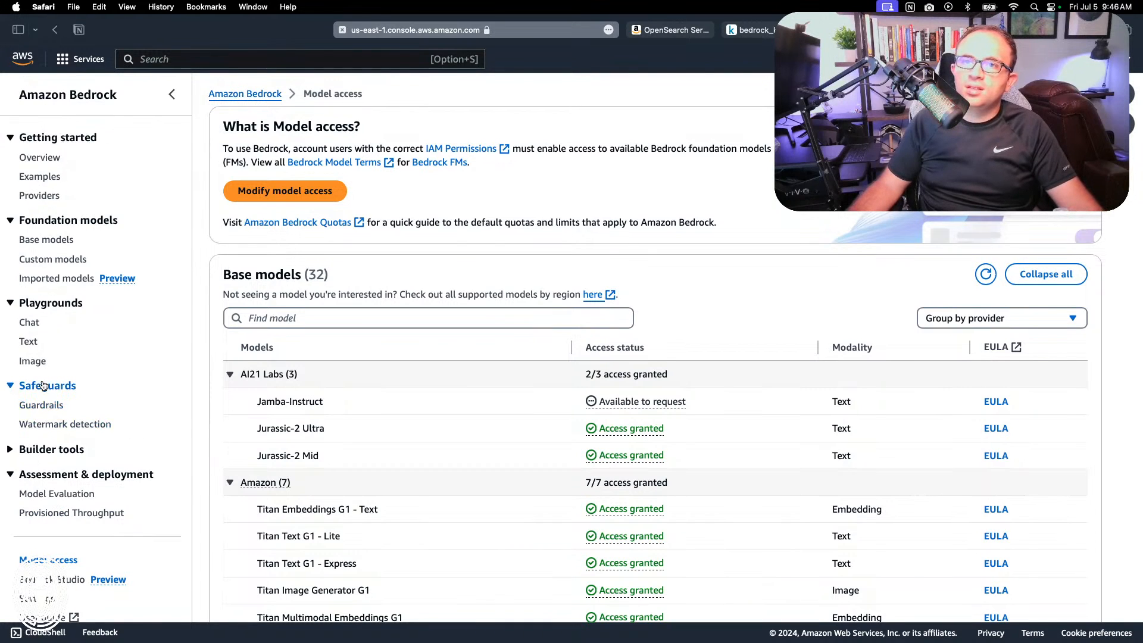
pyautogui.click(59, 450)
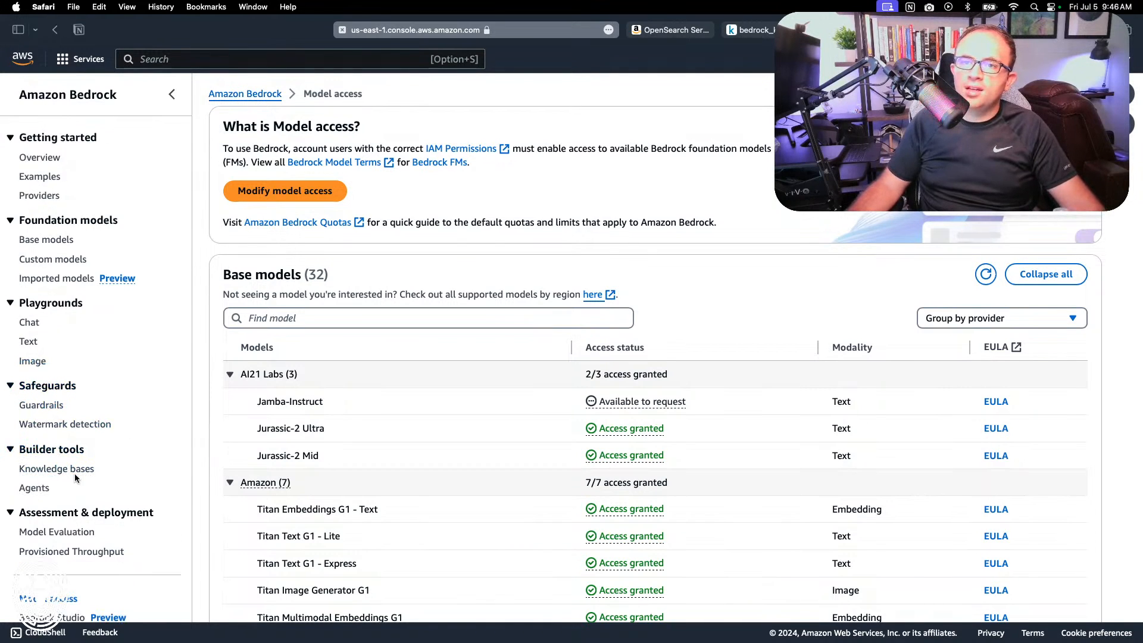
pyautogui.click(76, 469)
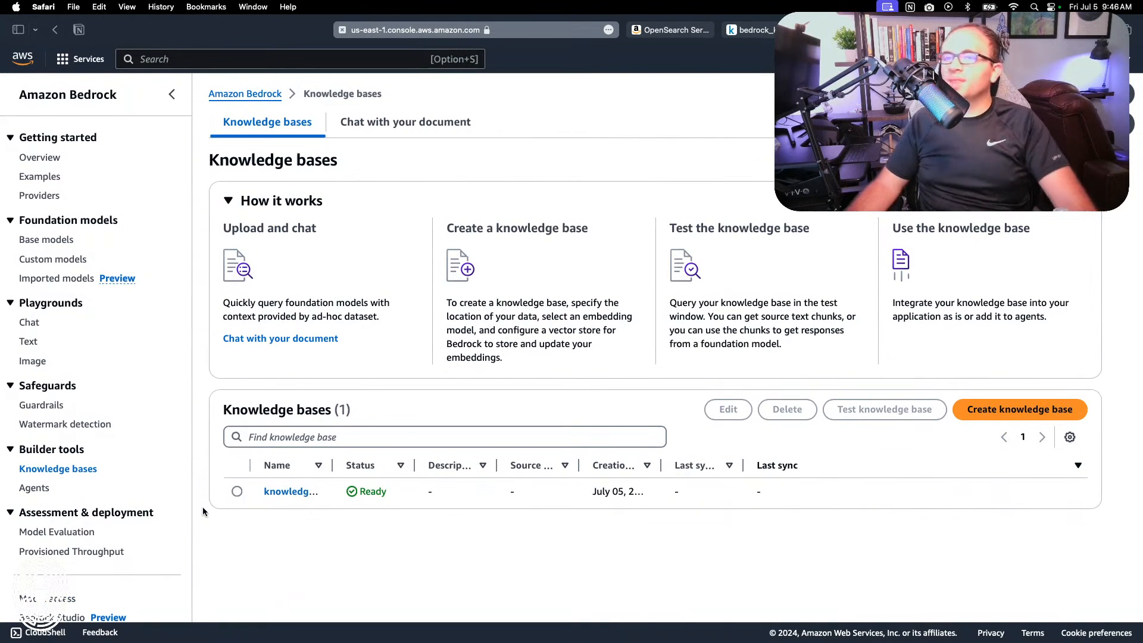
pyautogui.click(276, 492)
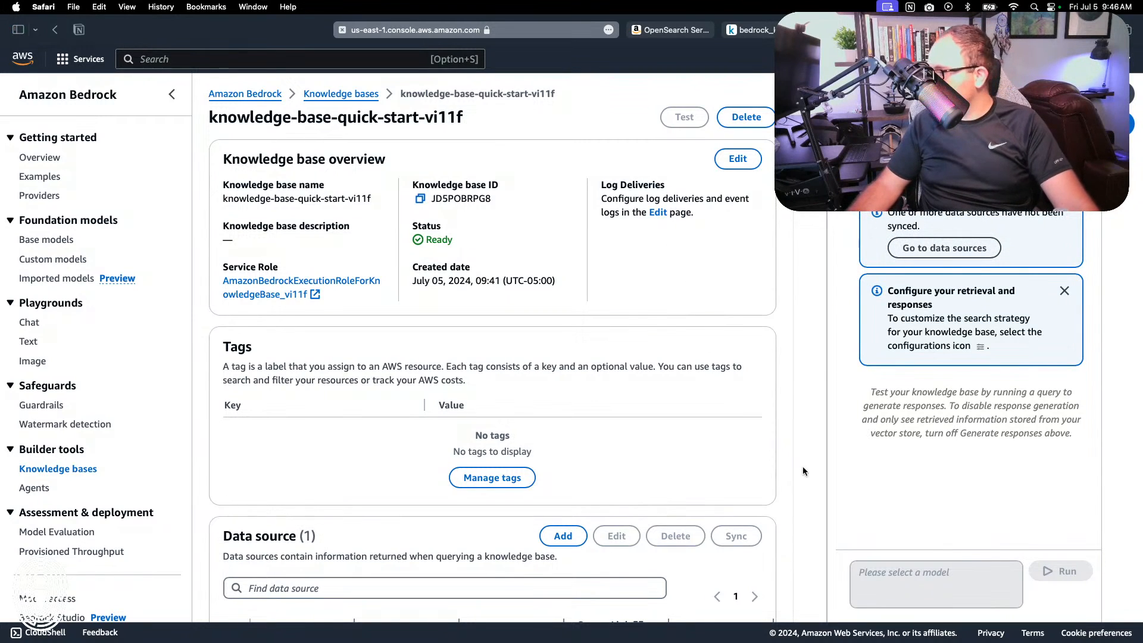
# Step: Switch to the browser tab with the OpenSearch collection and open Amazon Bedrock there from the recently visited services
pyautogui.click(664, 33)
pyautogui.scroll(-3, 86, 431)
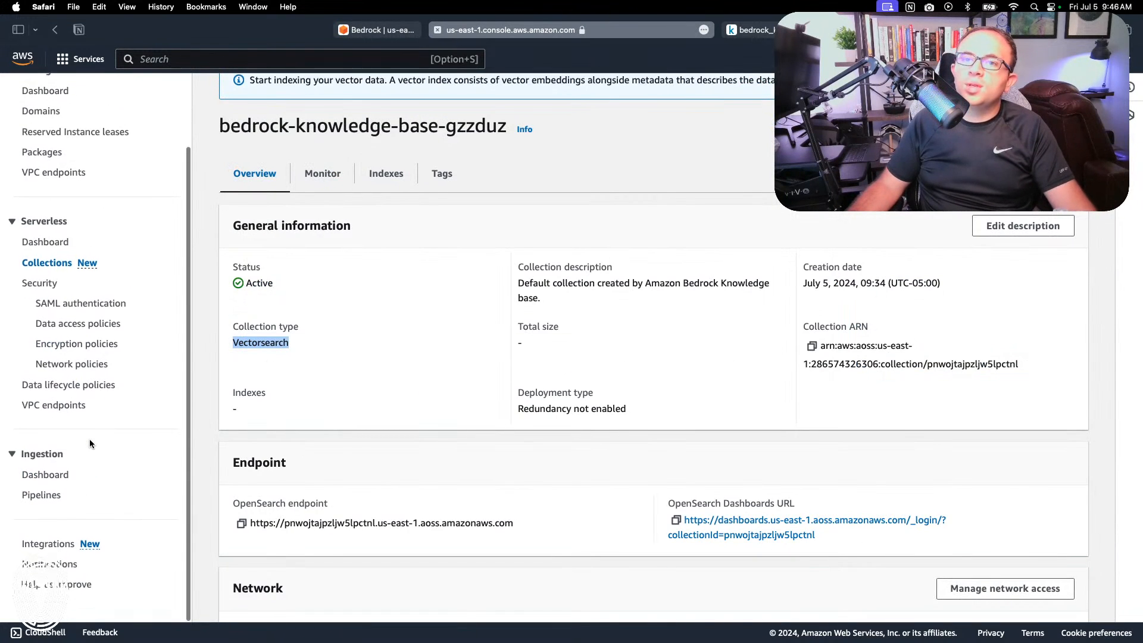
pyautogui.scroll(5, 61, 434)
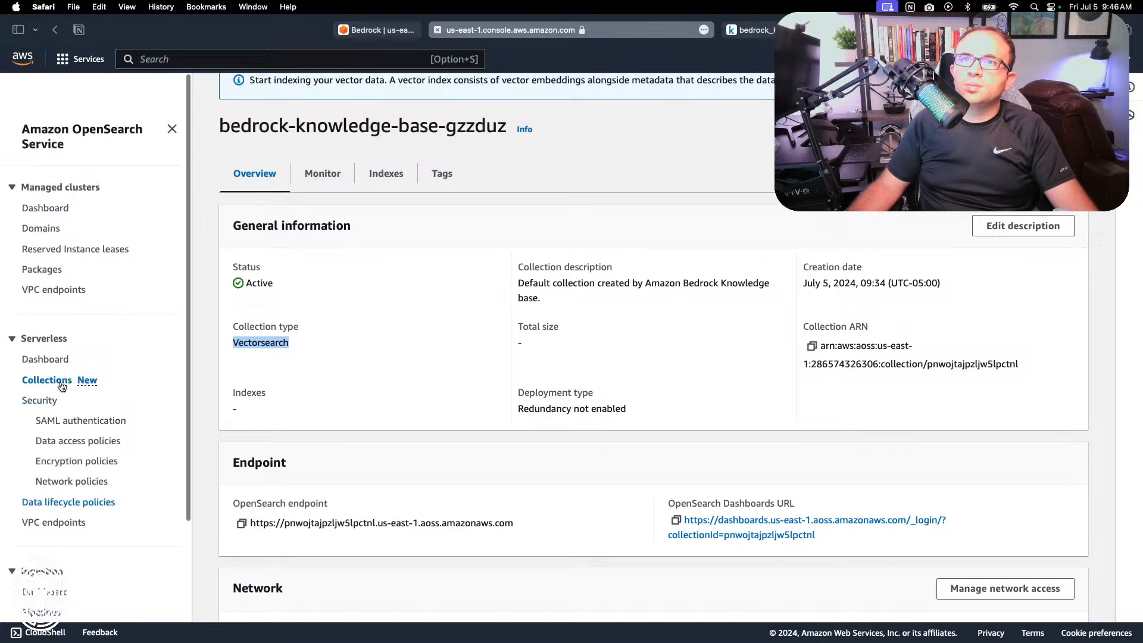
pyautogui.click(83, 59)
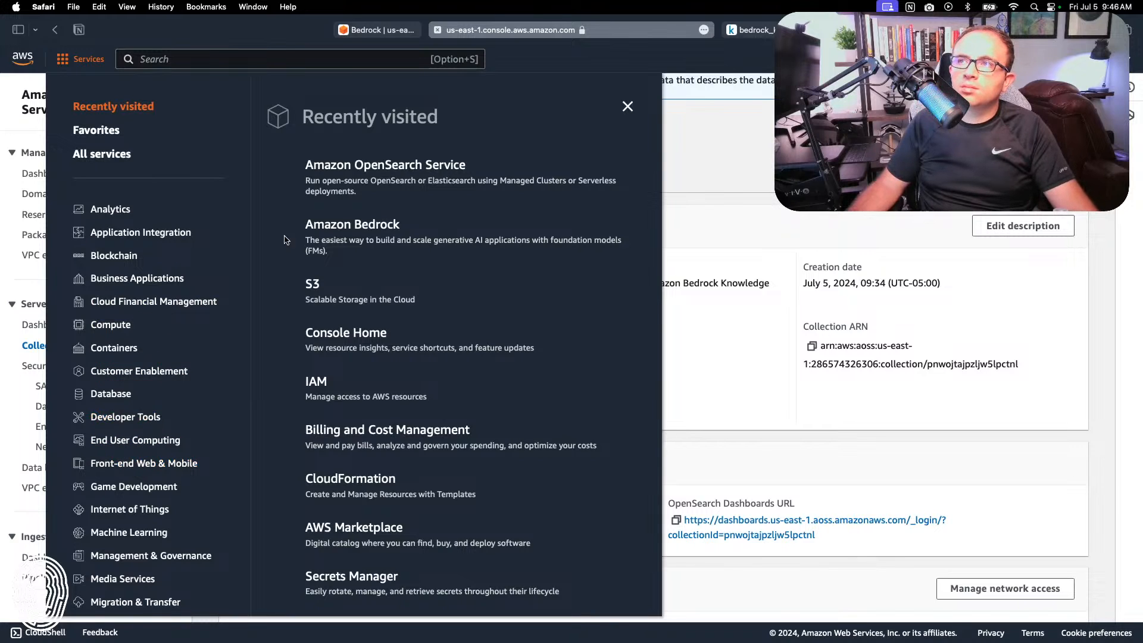
pyautogui.click(378, 232)
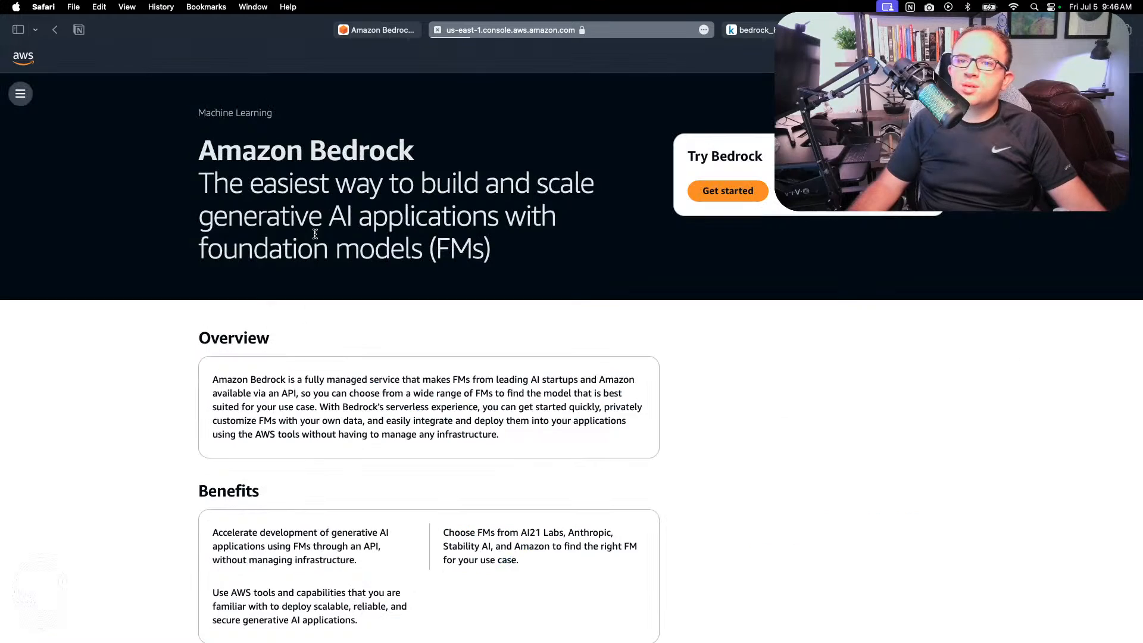
# Step: Open Bedrock's model access overview in this tab and check the access status of Cohere's Embed English
pyautogui.click(21, 93)
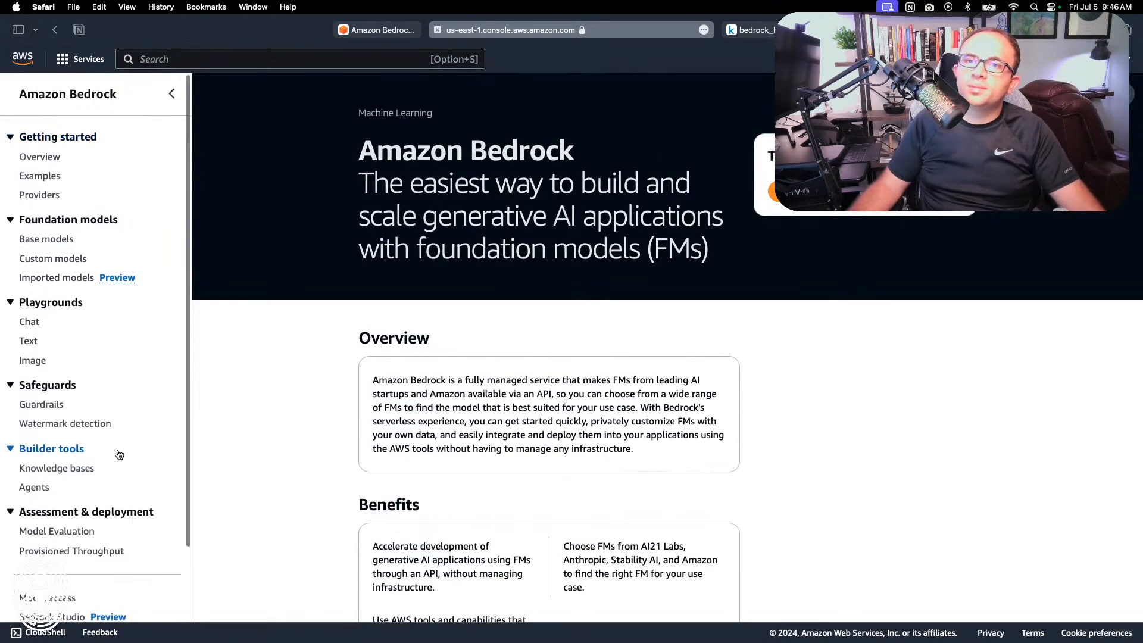
pyautogui.scroll(-3, 120, 455)
pyautogui.click(58, 511)
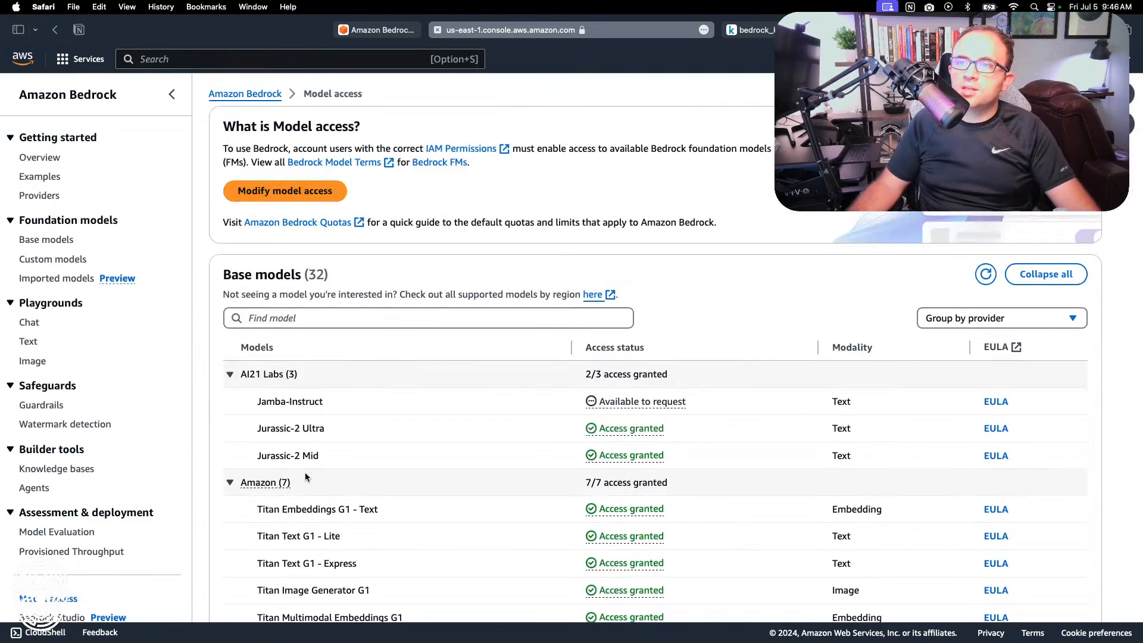
pyautogui.scroll(-15, 305, 476)
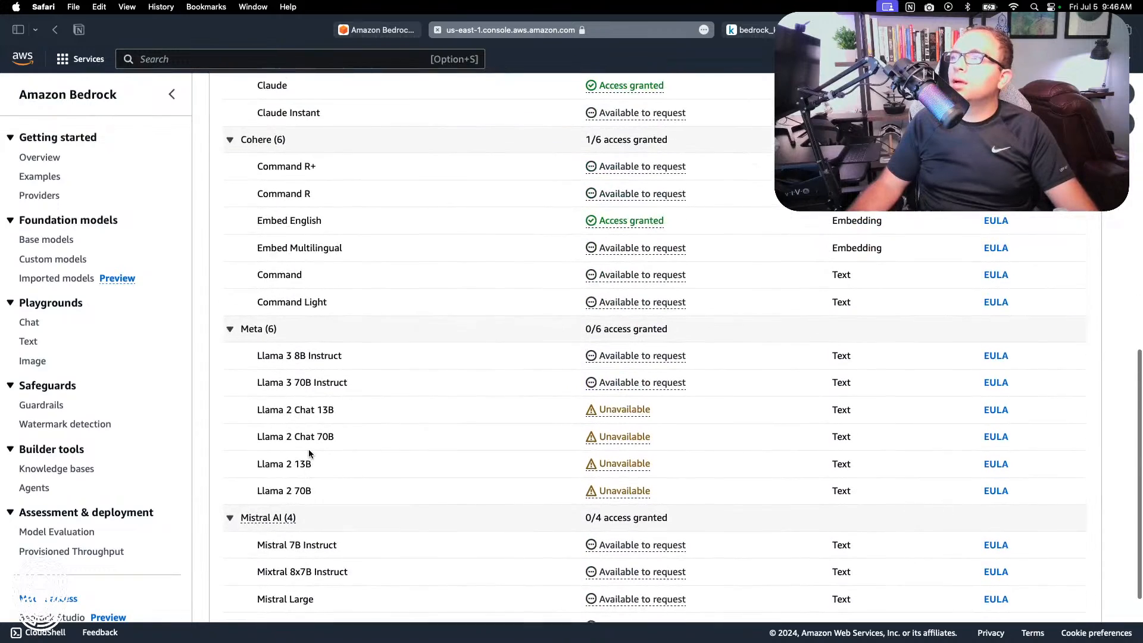
pyautogui.scroll(1, 309, 453)
pyautogui.scroll(4, 474, 260)
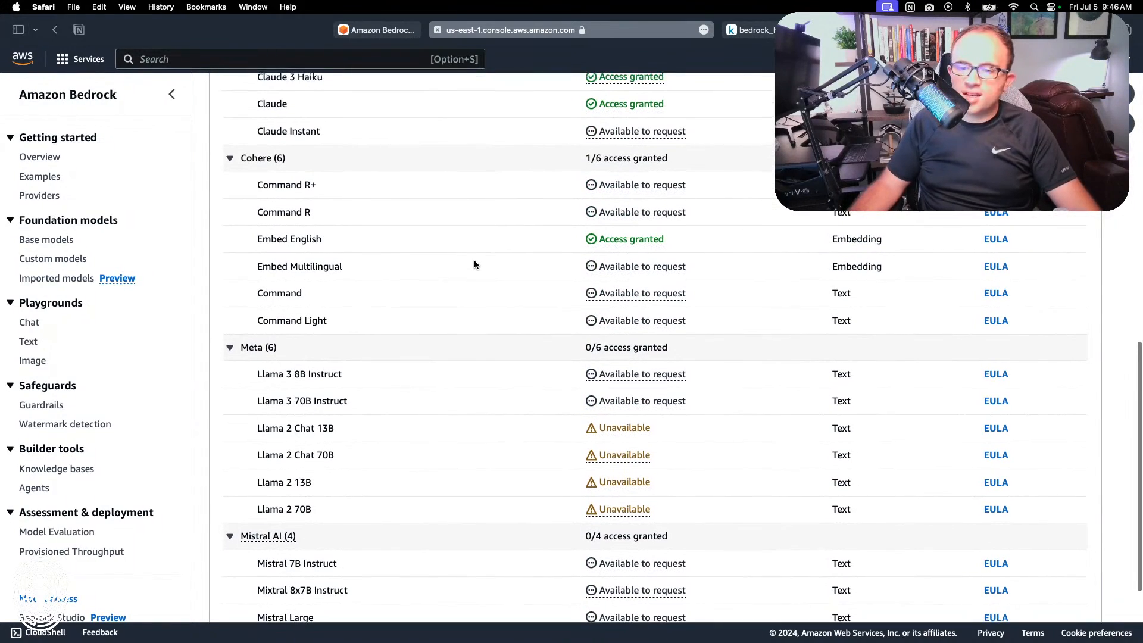
# Step: Return to the tab with knowledge-base-quick-start-vi11f, select its S3 data source and sync it
pyautogui.click(379, 30)
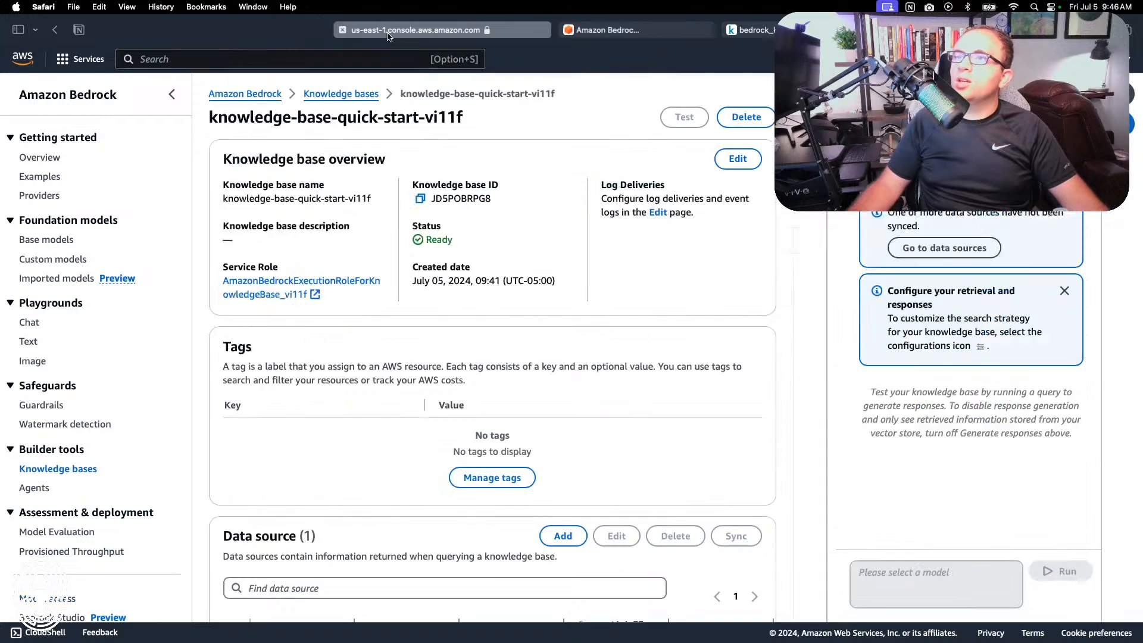
pyautogui.scroll(-6, 390, 351)
pyautogui.hscroll(5, 390, 352)
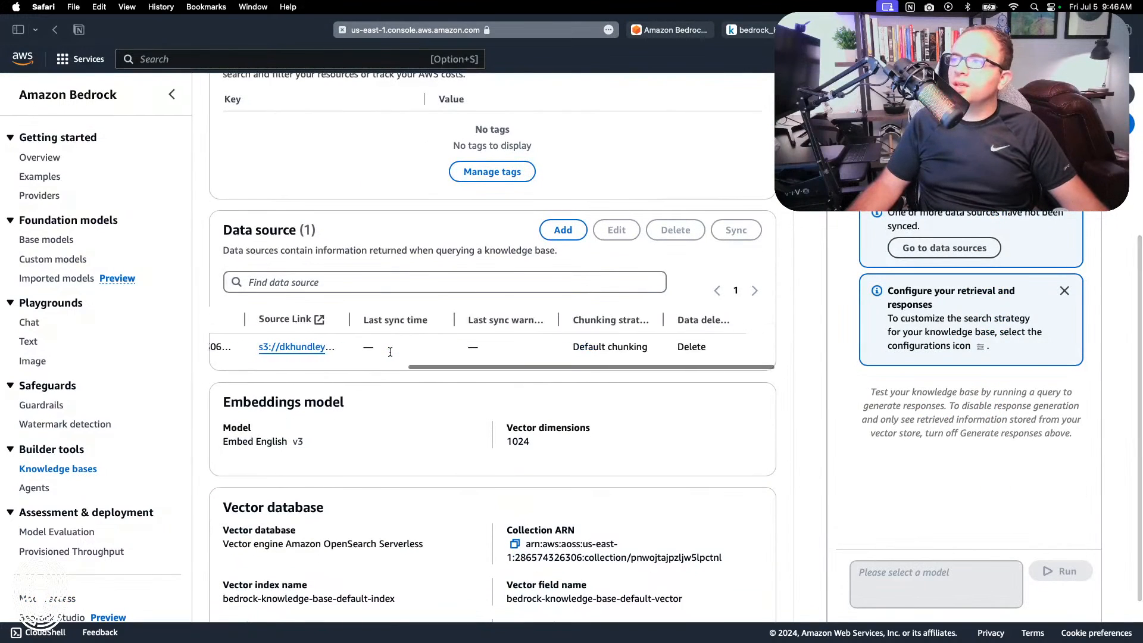
pyautogui.hscroll(-5, 394, 349)
pyautogui.click(237, 348)
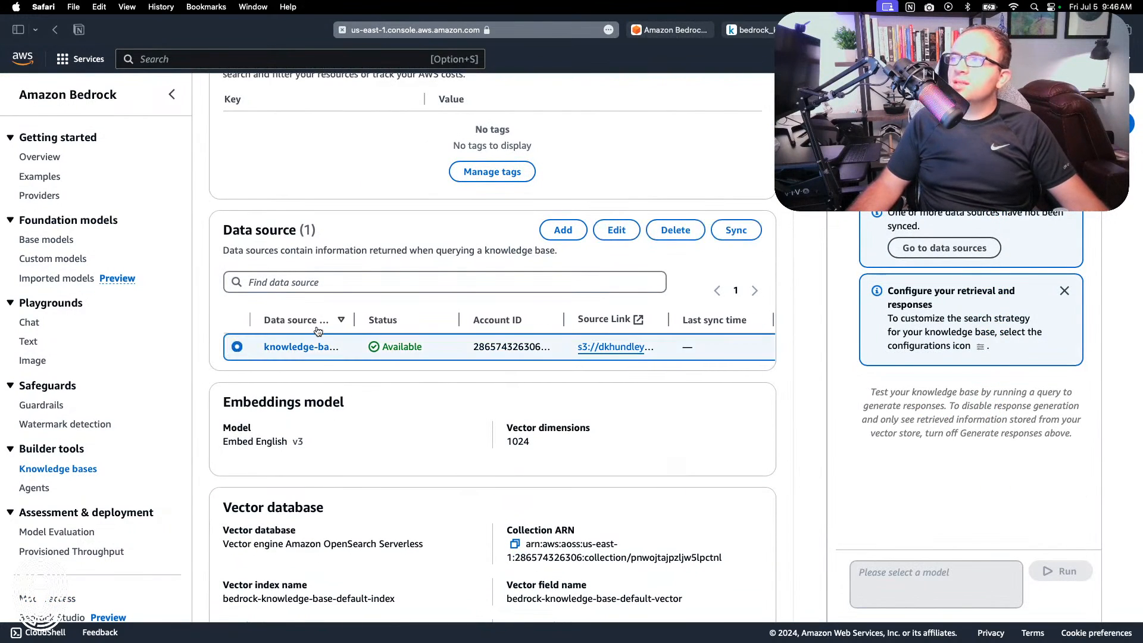
pyautogui.click(723, 231)
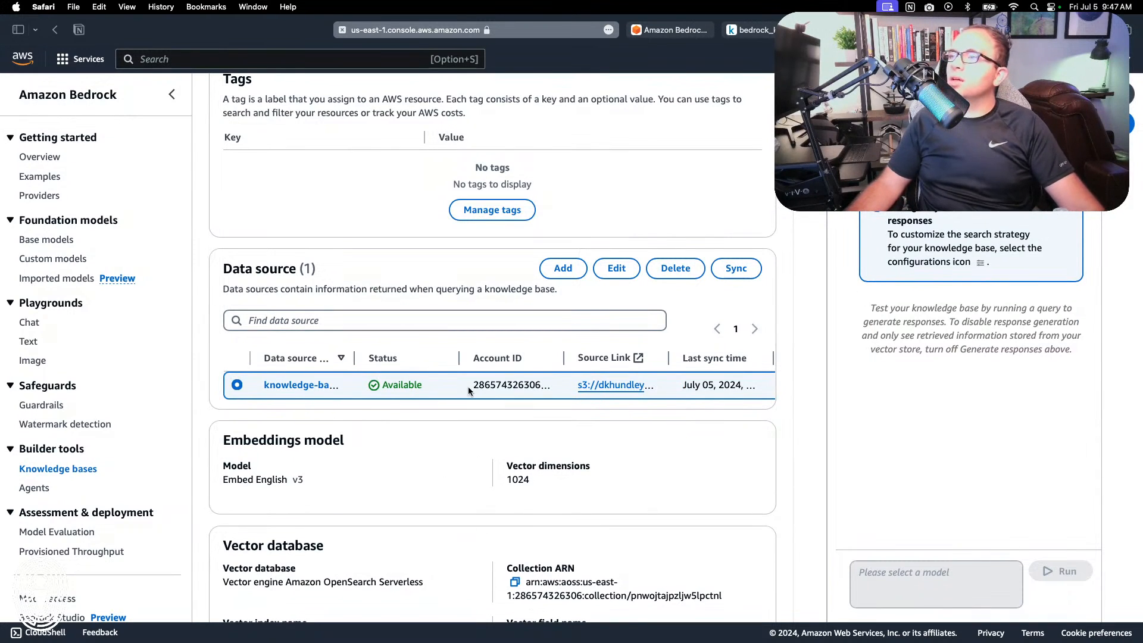
pyautogui.hscroll(5, 468, 387)
pyautogui.hscroll(-5, 468, 387)
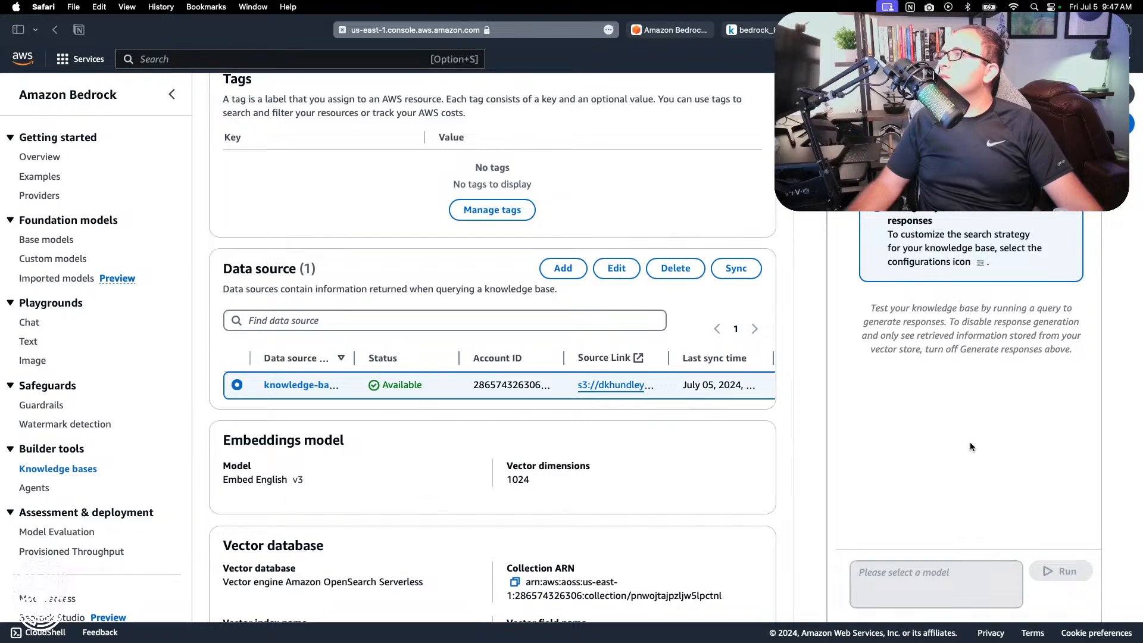
# Step: Turn off response generation for testing the knowledge base
pyautogui.click(866, 143)
pyautogui.scroll(-1, 922, 340)
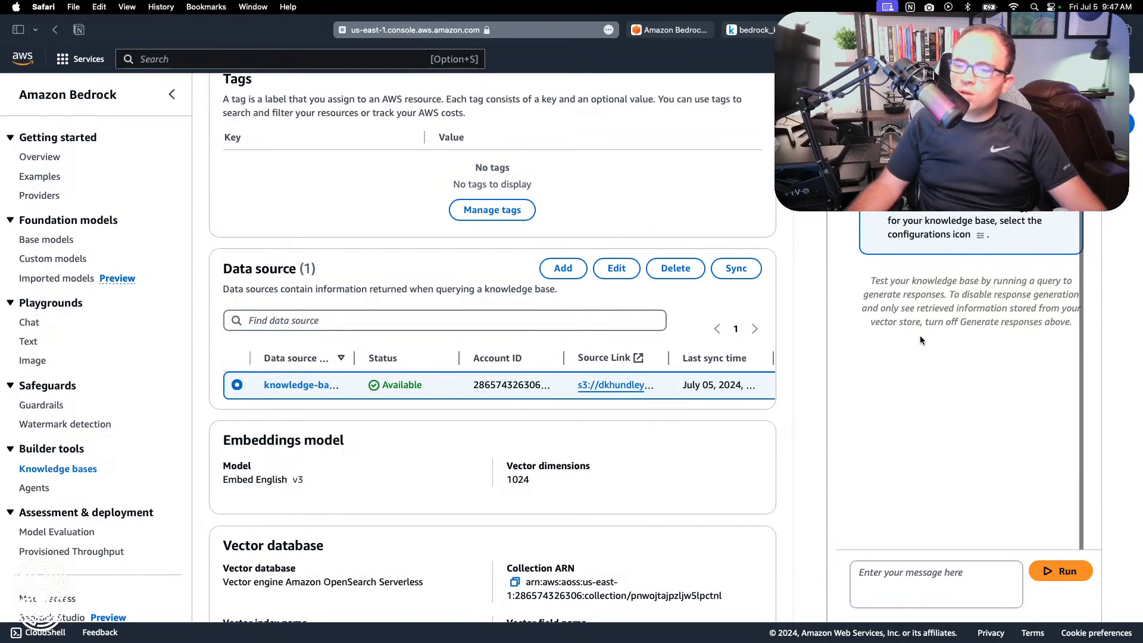
pyautogui.scroll(5, 961, 156)
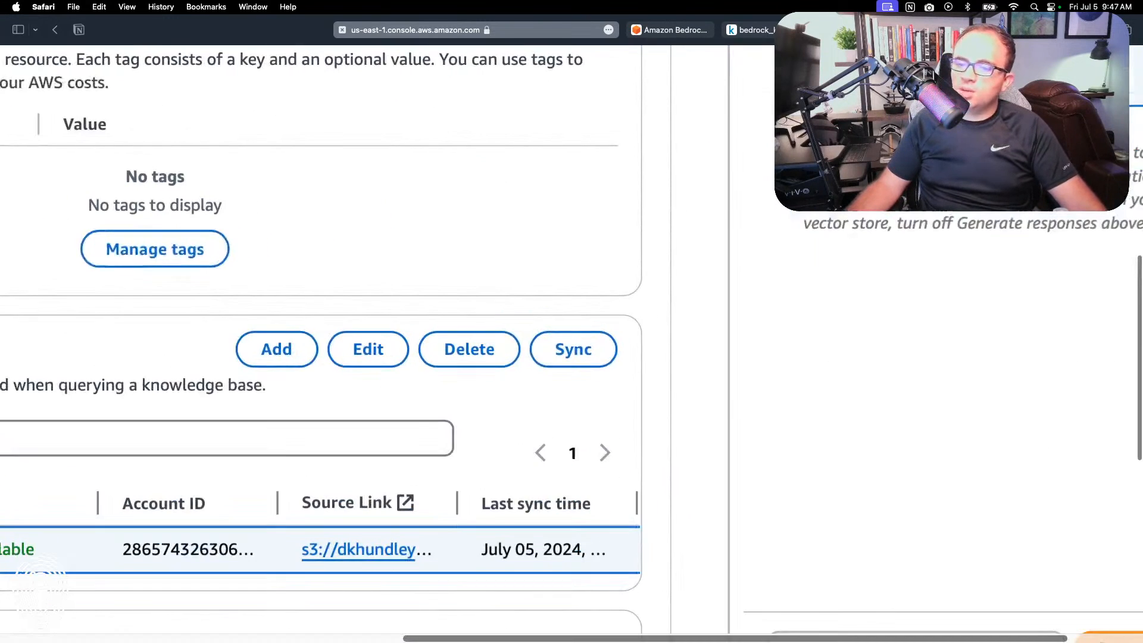
pyautogui.hscroll(2, 673, 251)
pyautogui.scroll(1, 672, 250)
pyautogui.scroll(5, 673, 250)
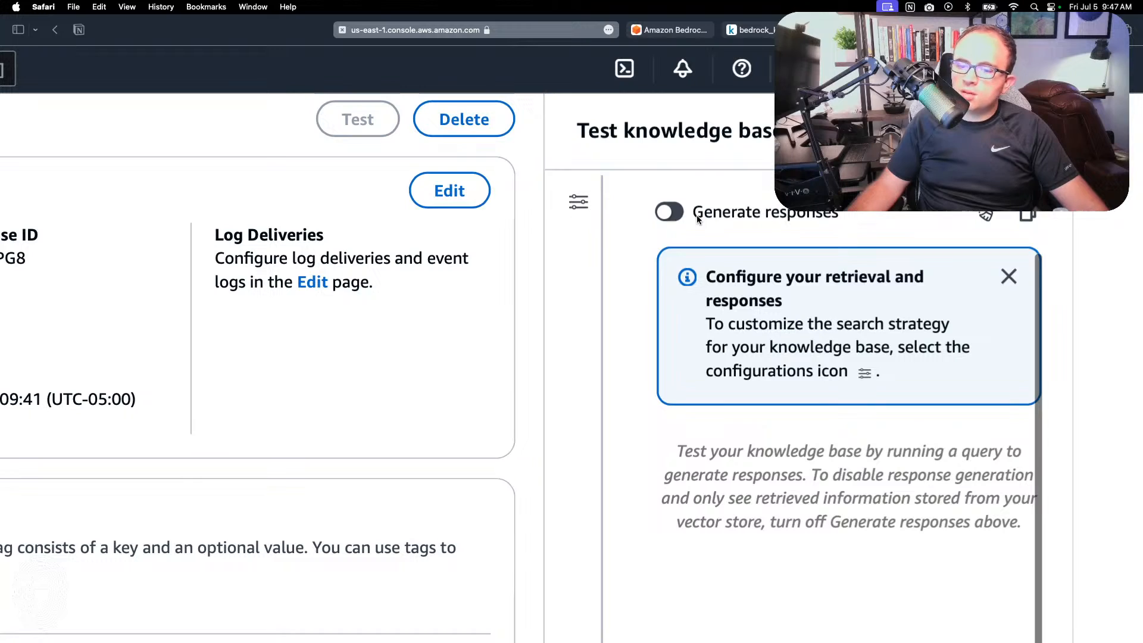
pyautogui.scroll(-5, 628, 306)
pyautogui.scroll(-3, 626, 304)
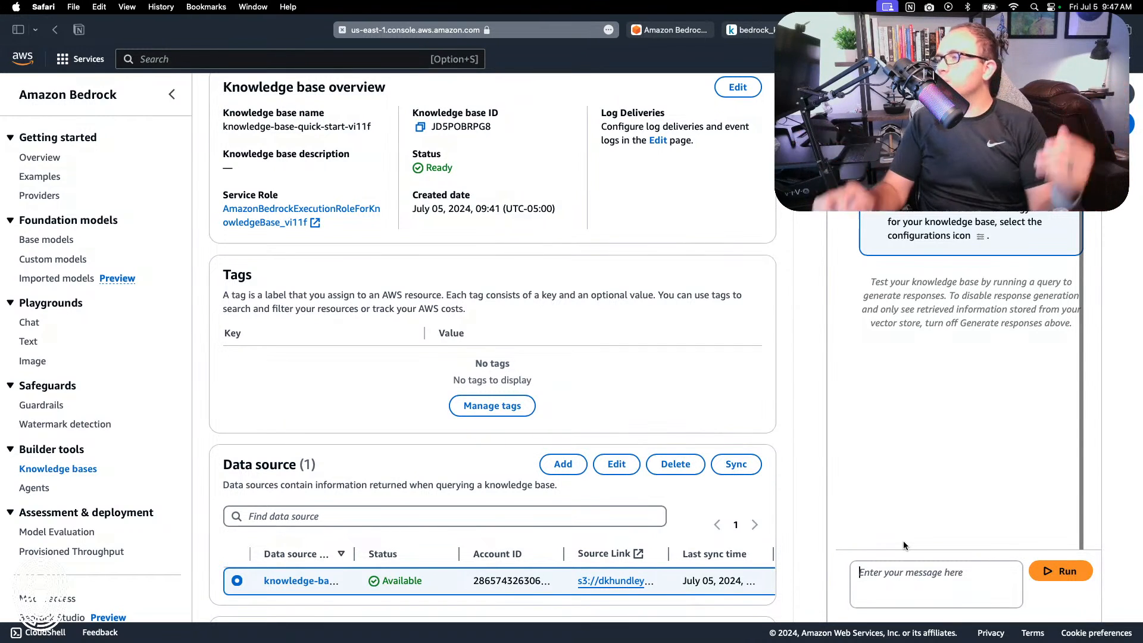
# Step: Run the test query "Password reset" against the knowledge base and look through the retrieved passages
pyautogui.write('Password reset')
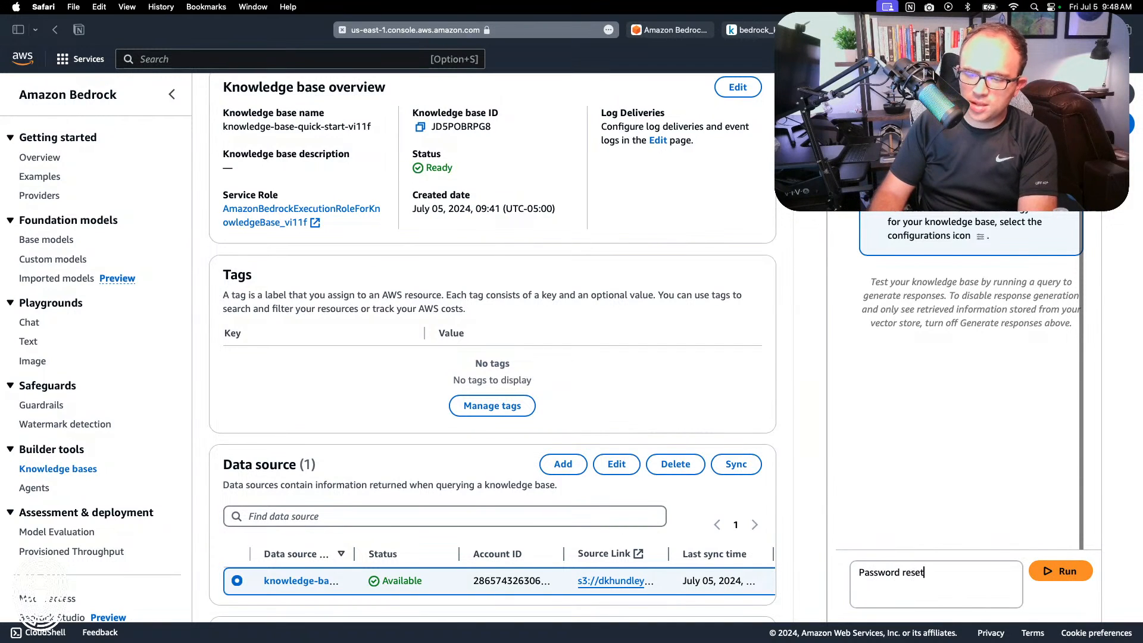
pyautogui.press('Return')
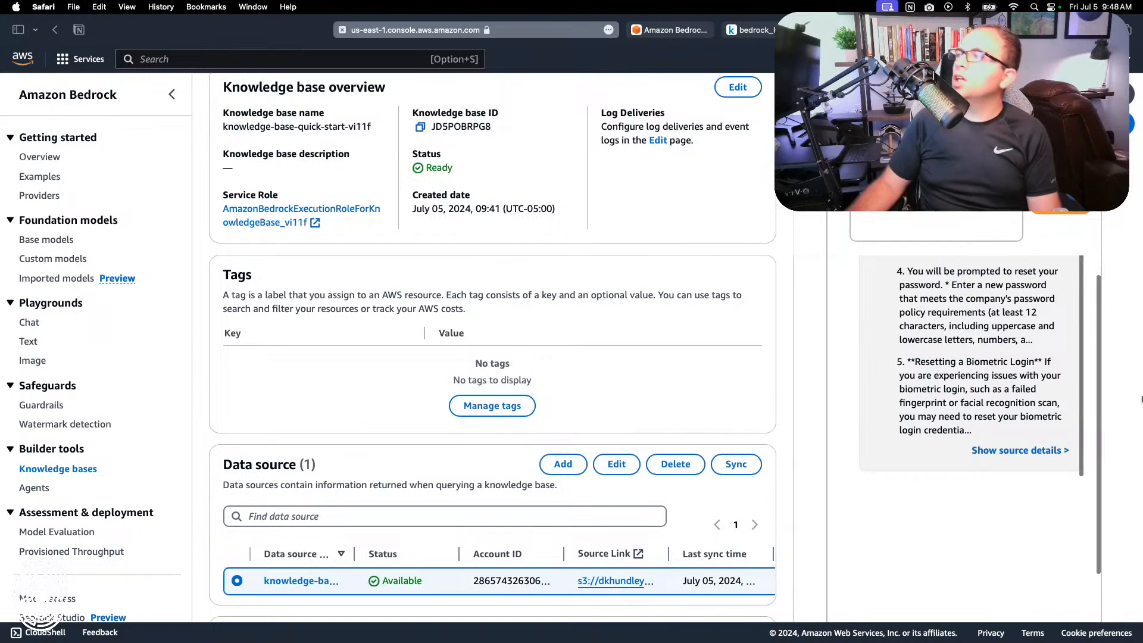
pyautogui.scroll(1, 860, 309)
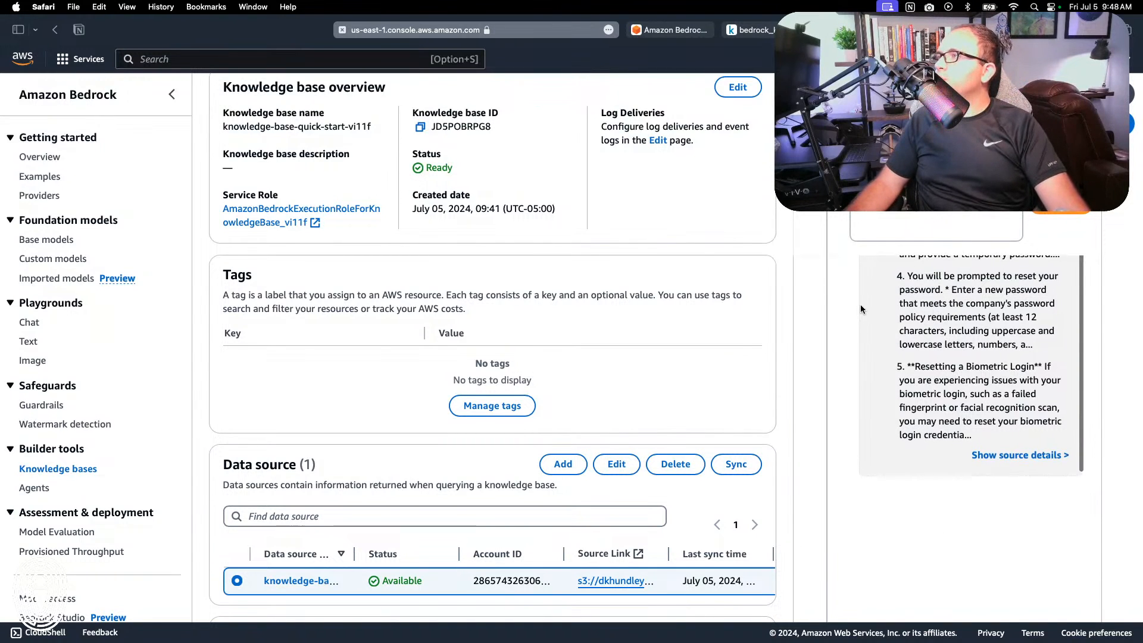
pyautogui.scroll(-5, 861, 310)
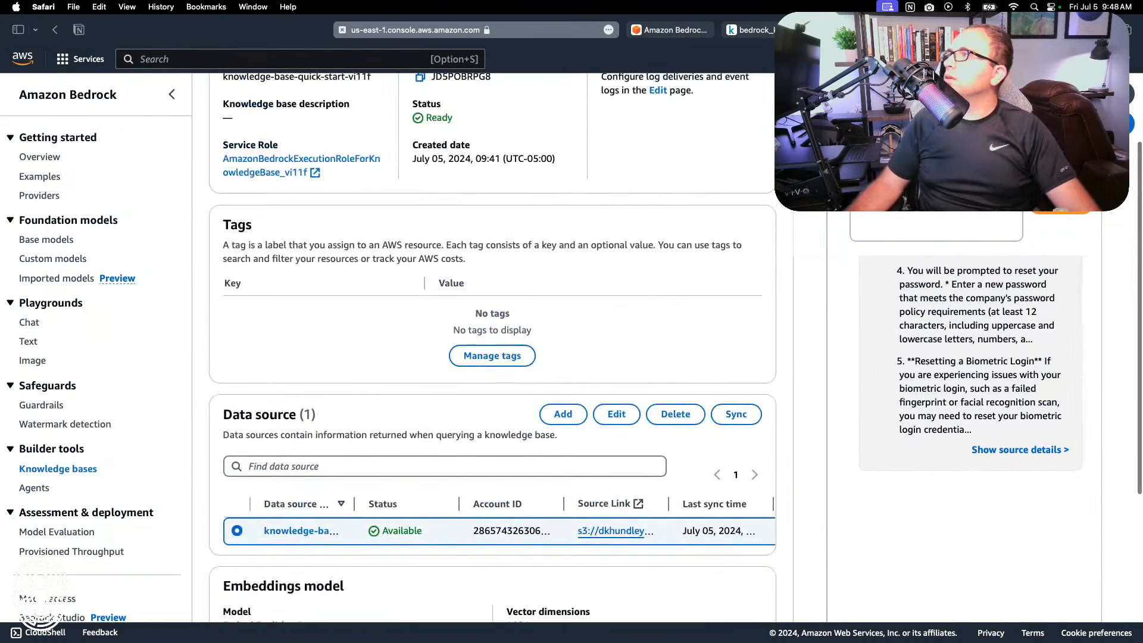
pyautogui.scroll(1, 970, 364)
pyautogui.scroll(-3, 971, 364)
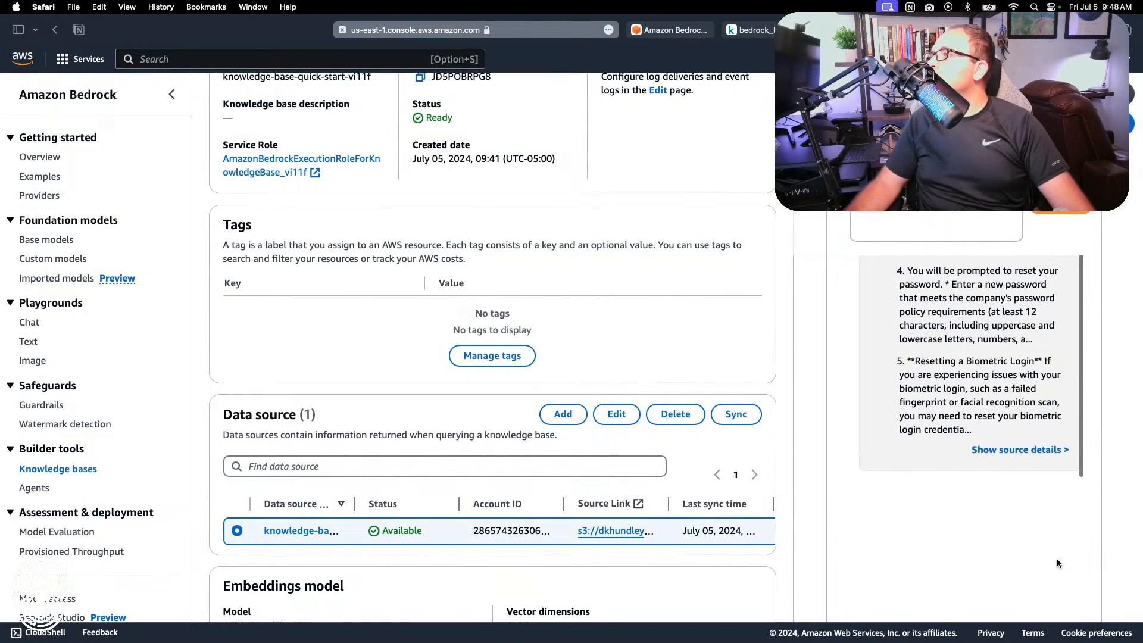
# Step: Show the source details of the retrieved passages, expand source chunk 2 and examine the metadata of source chunk 1
pyautogui.click(1019, 455)
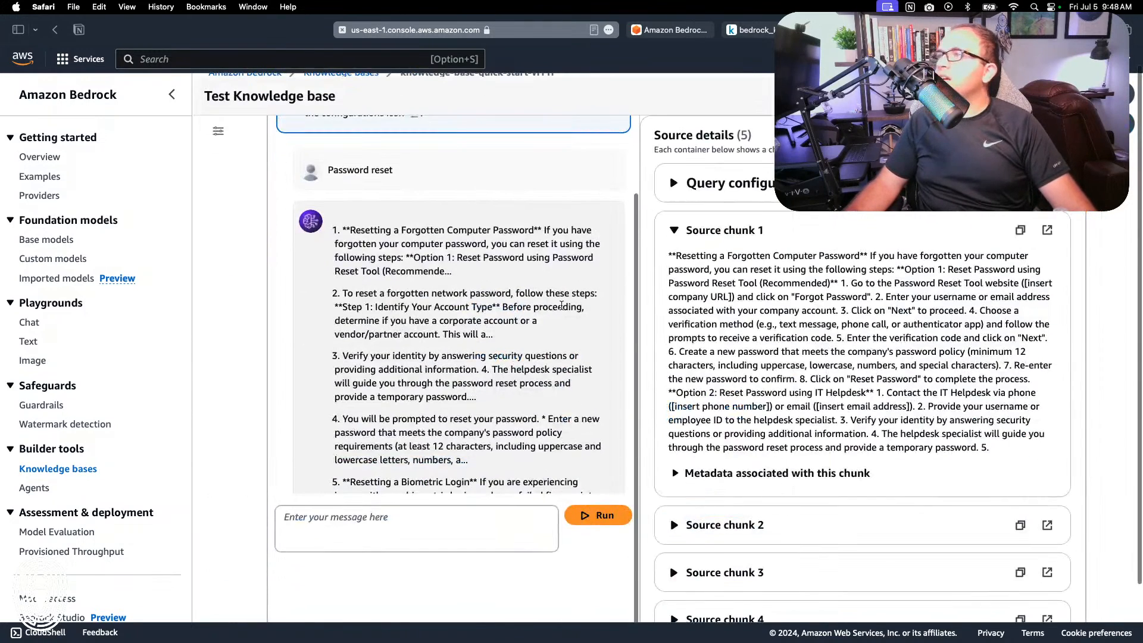
pyautogui.scroll(-5, 712, 266)
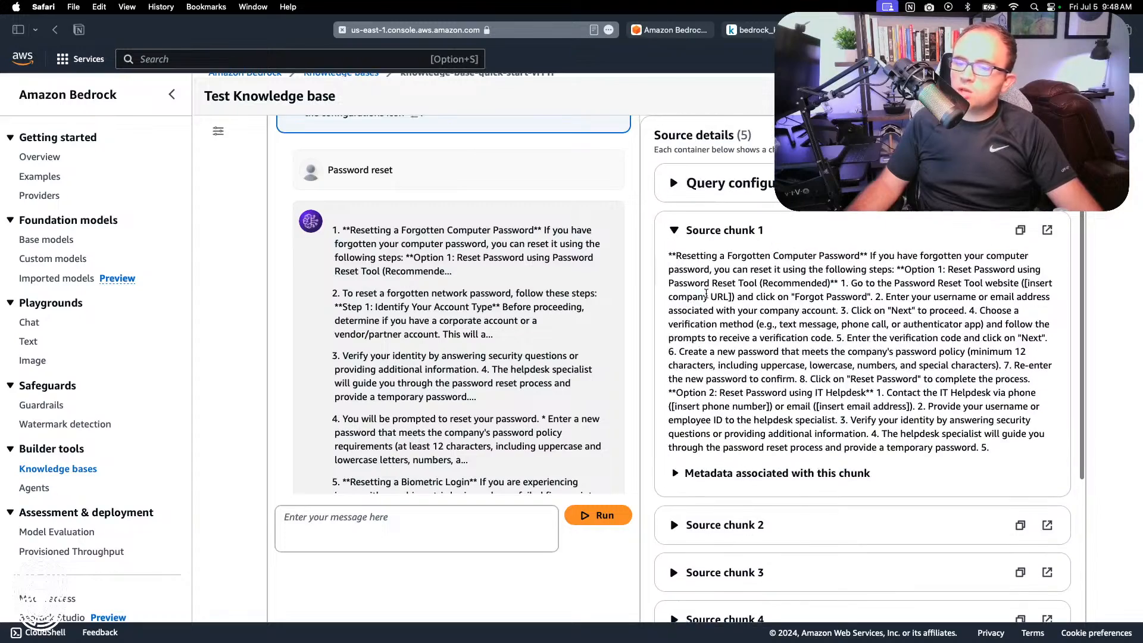
pyautogui.click(671, 368)
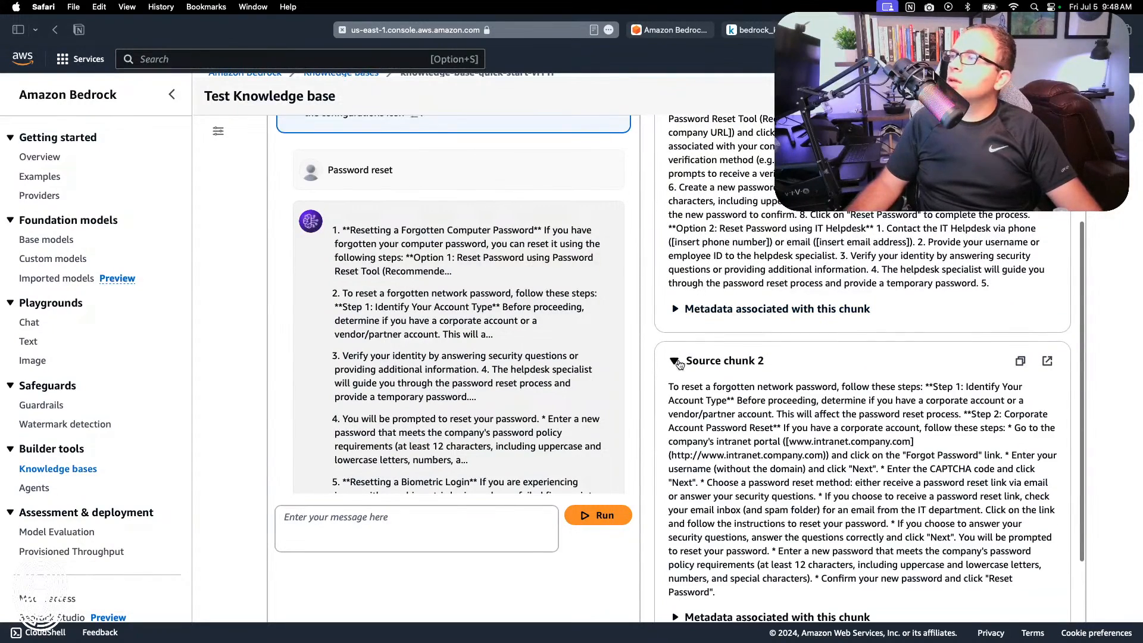
pyautogui.click(716, 308)
pyautogui.scroll(-2, 715, 337)
pyautogui.scroll(-1, 716, 338)
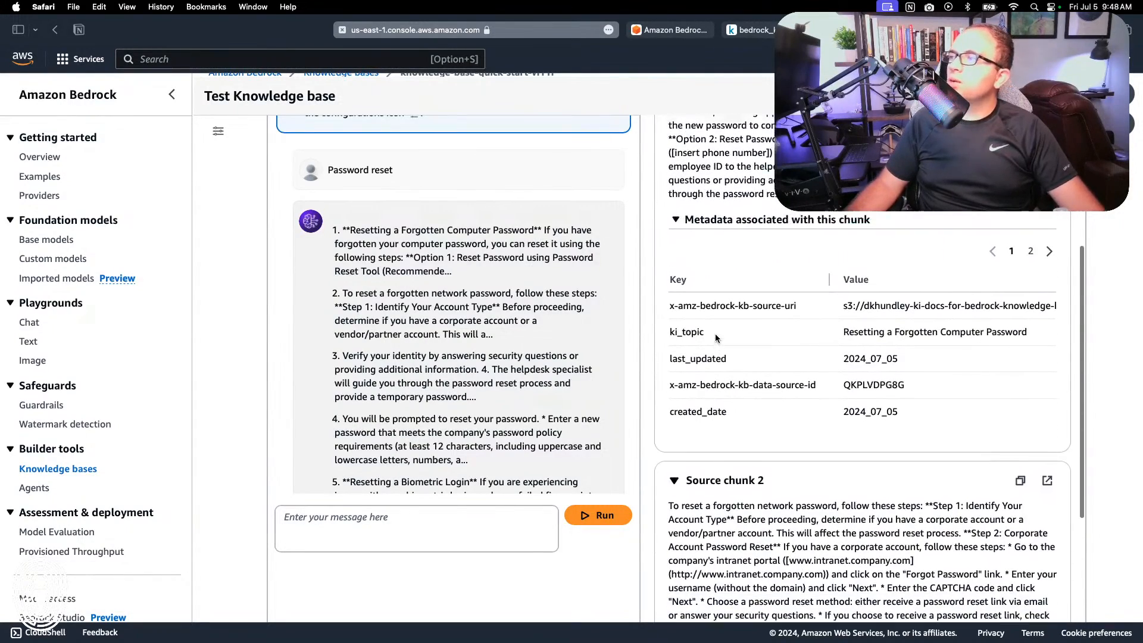
pyautogui.scroll(2, 716, 338)
pyautogui.scroll(-10, 716, 333)
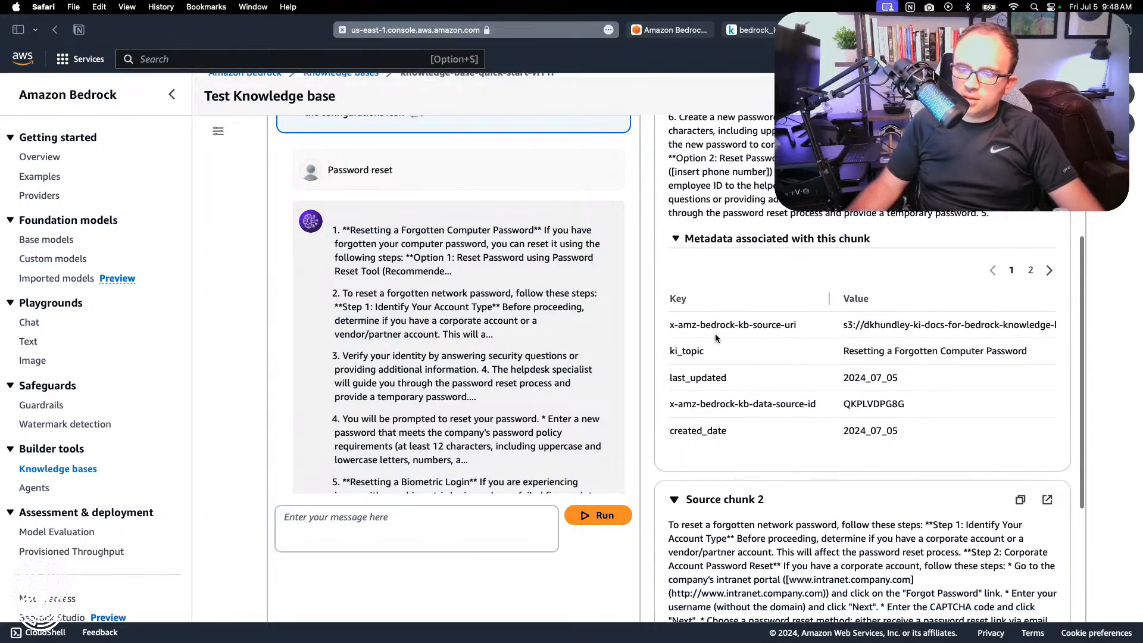
pyautogui.scroll(-2, 717, 327)
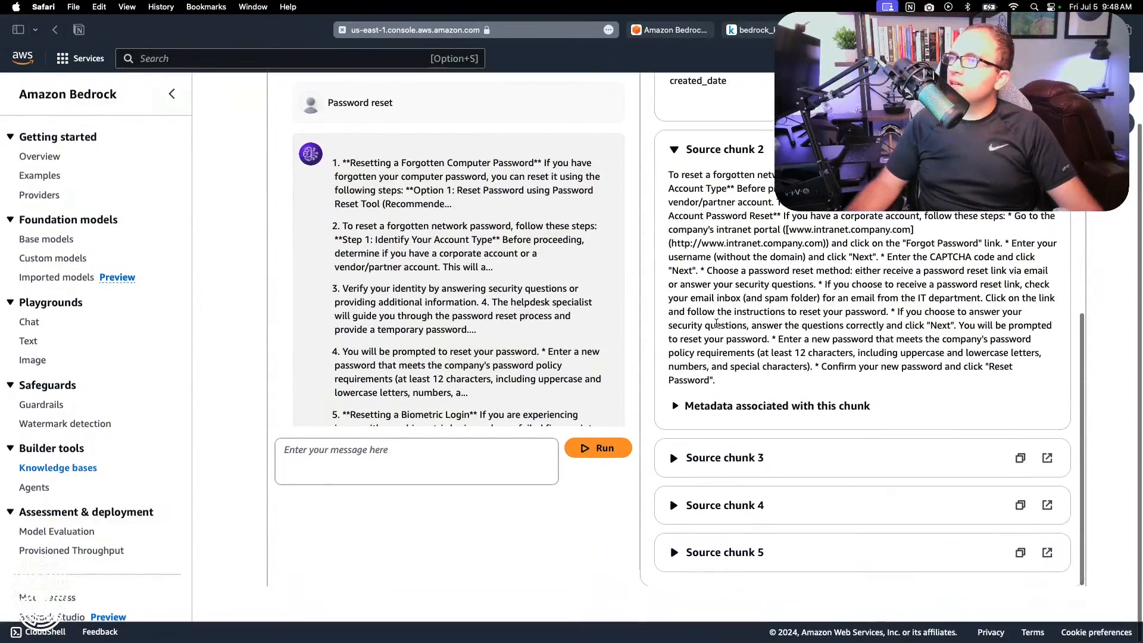
pyautogui.scroll(3, 624, 507)
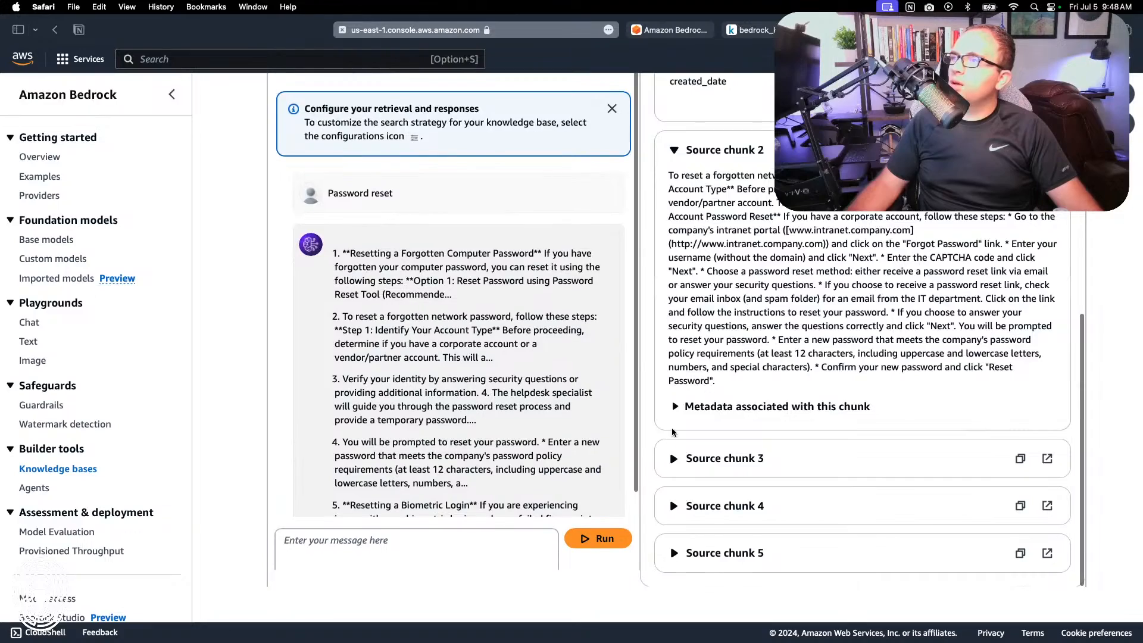
pyautogui.scroll(8, 672, 432)
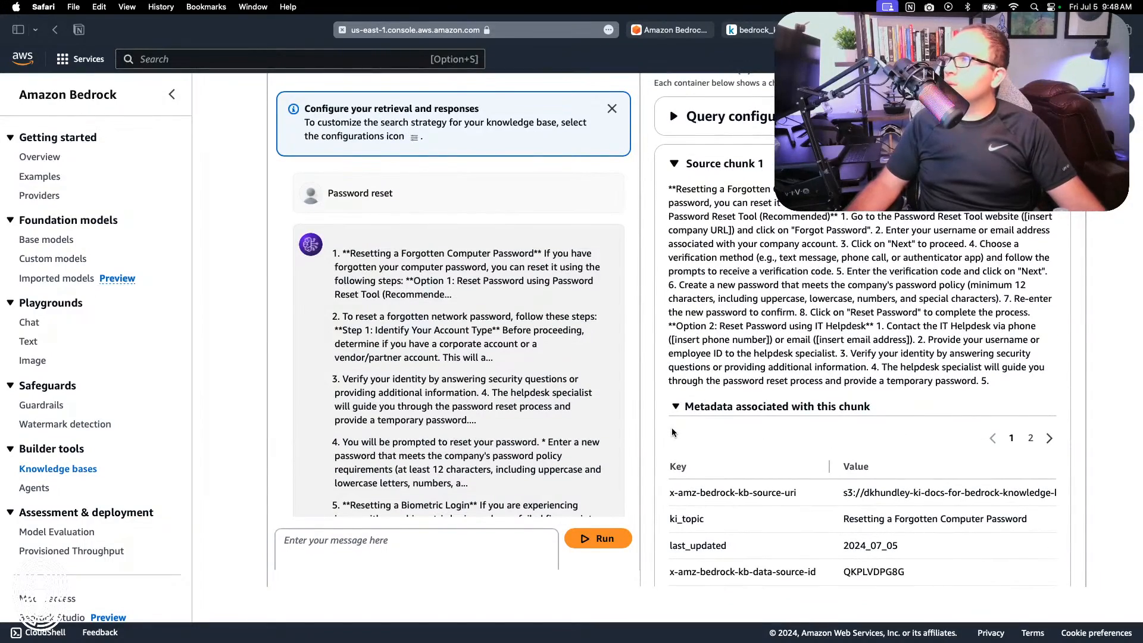
pyautogui.scroll(3, 673, 432)
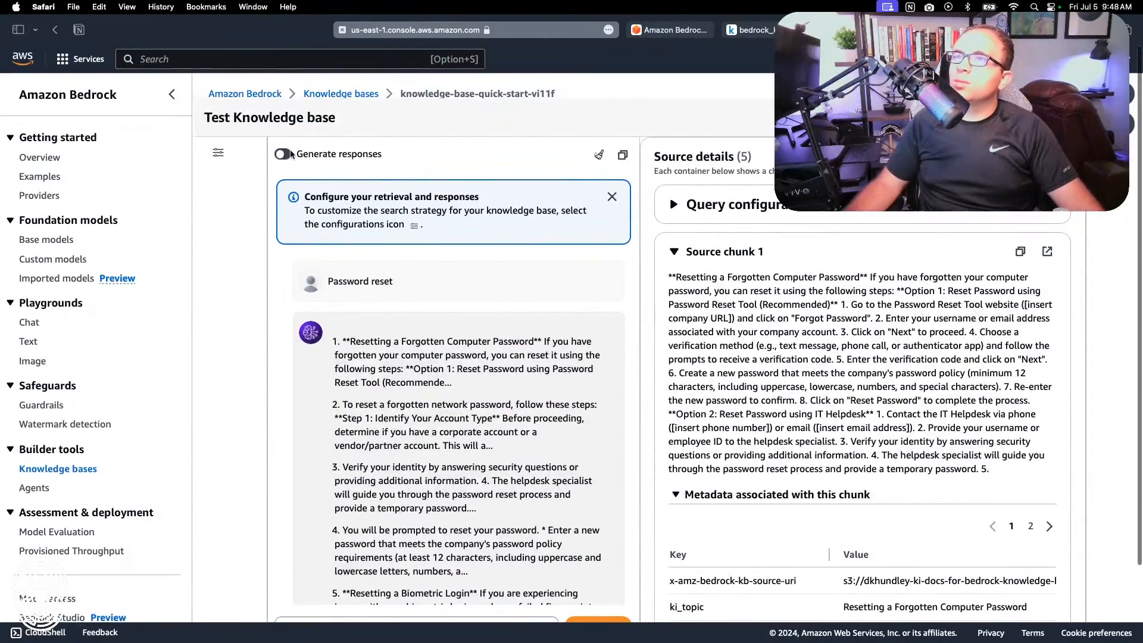
# Step: Turn on response generation and choose Anthropic's Claude 3 Sonnet as the response model
pyautogui.click(292, 154)
pyautogui.click(350, 183)
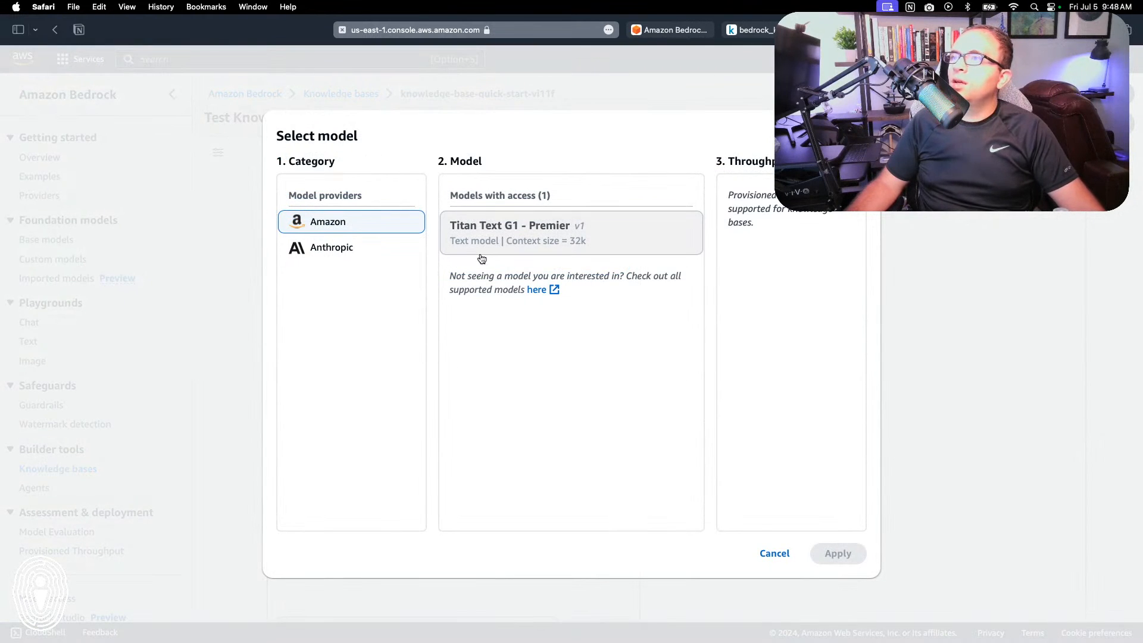
pyautogui.click(482, 251)
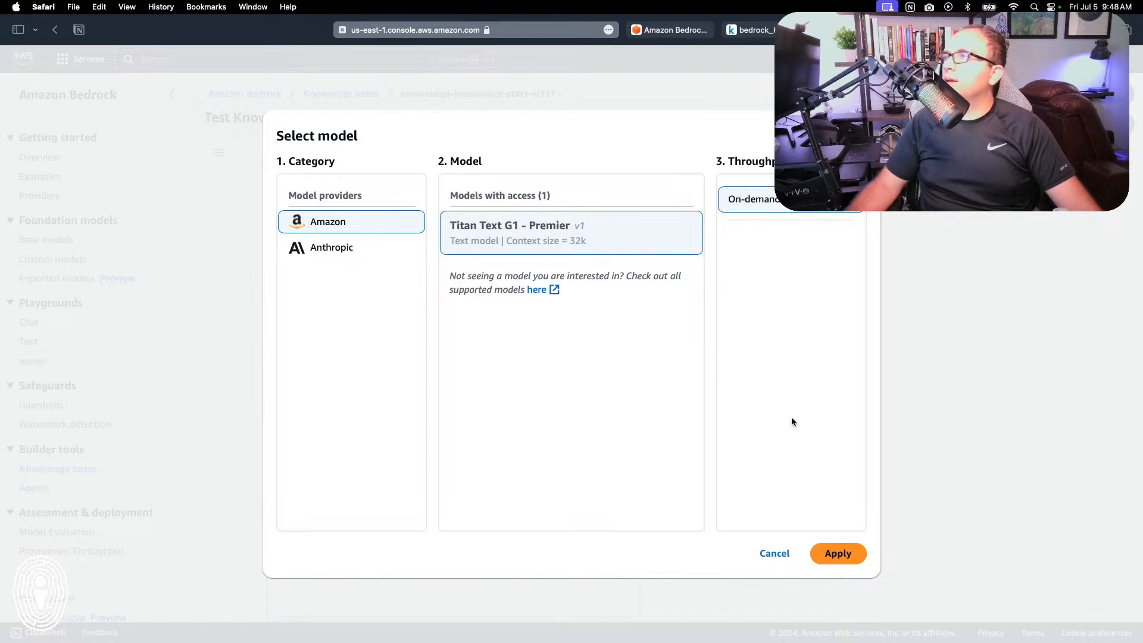
pyautogui.click(348, 250)
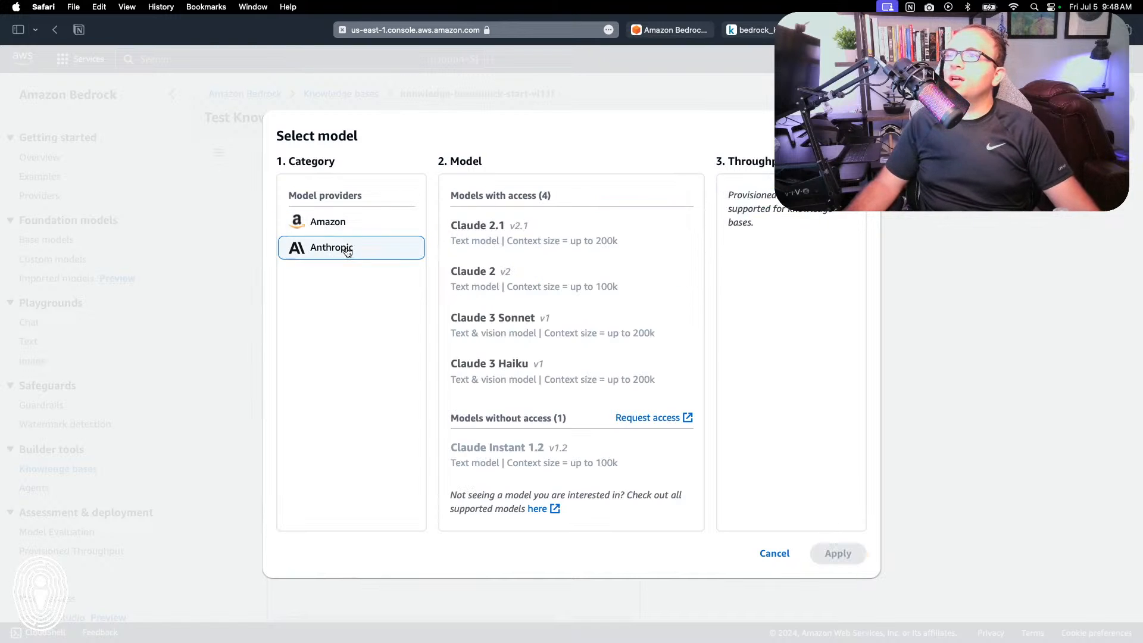
pyautogui.click(546, 336)
pyautogui.click(853, 554)
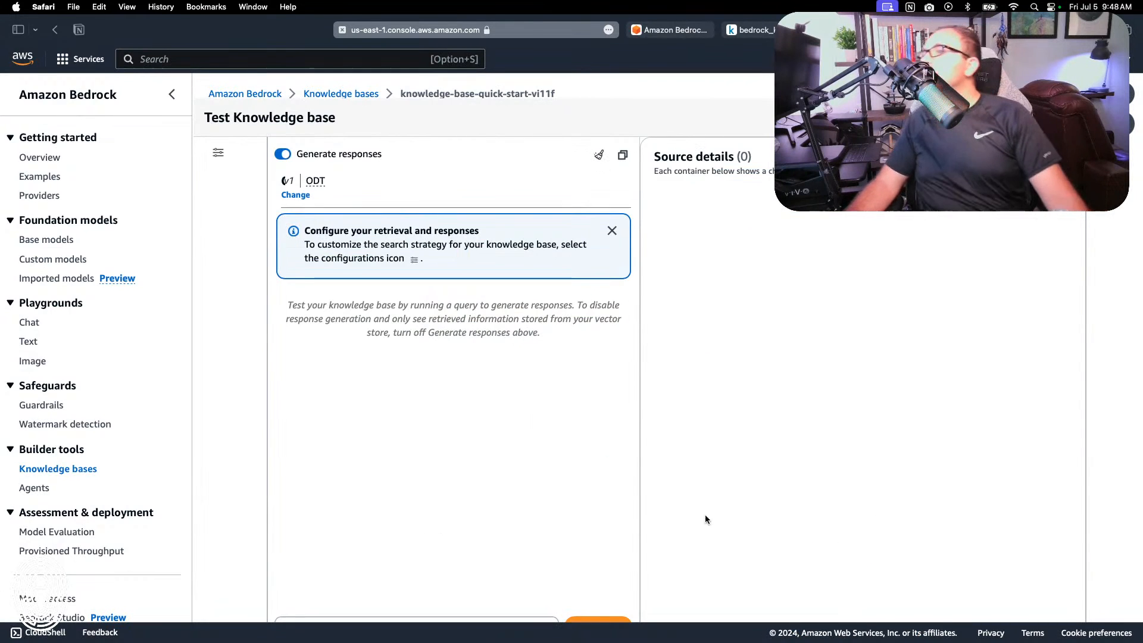
# Step: Ask the knowledge base "How do I reset the password on my computer?"
pyautogui.scroll(-5, 406, 536)
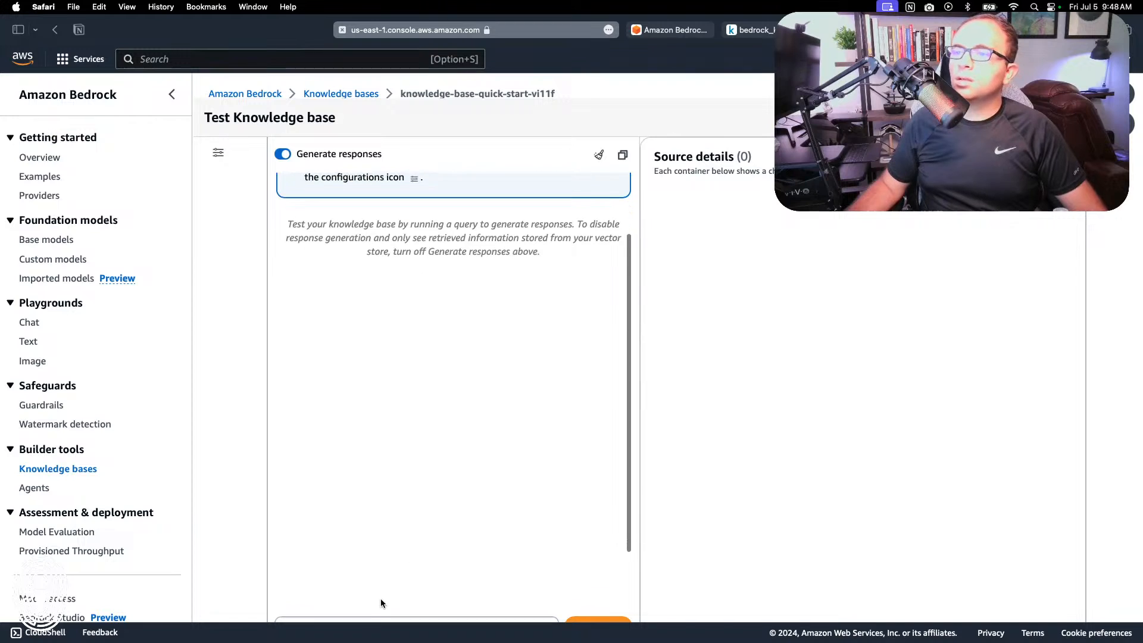
pyautogui.click(377, 557)
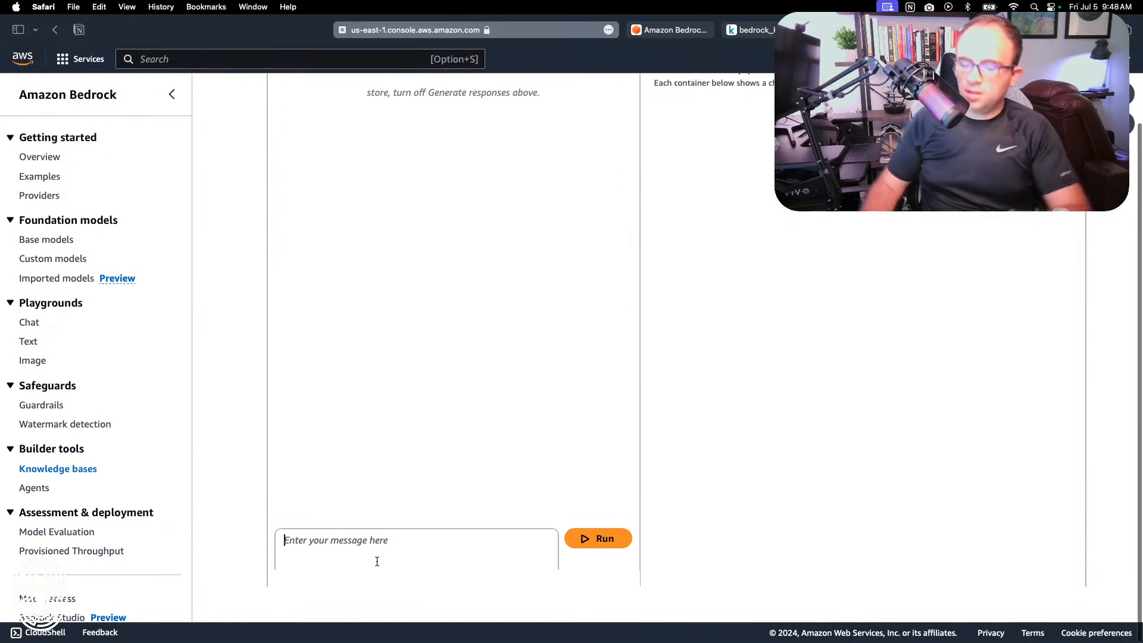
pyautogui.write('How do I reset the password on my computer?')
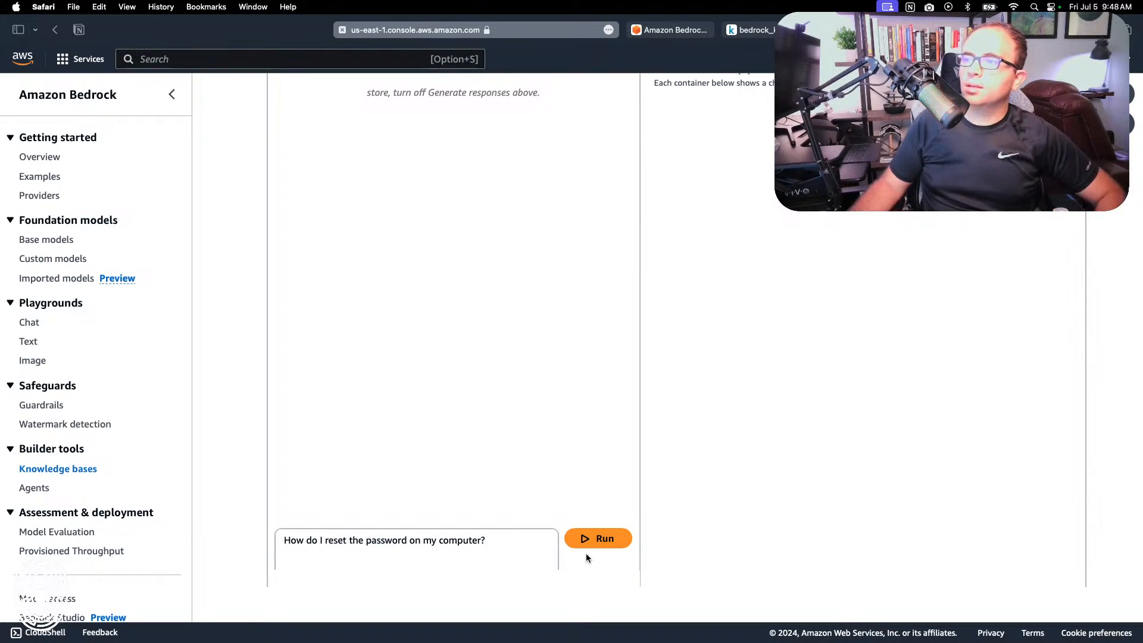
pyautogui.click(595, 540)
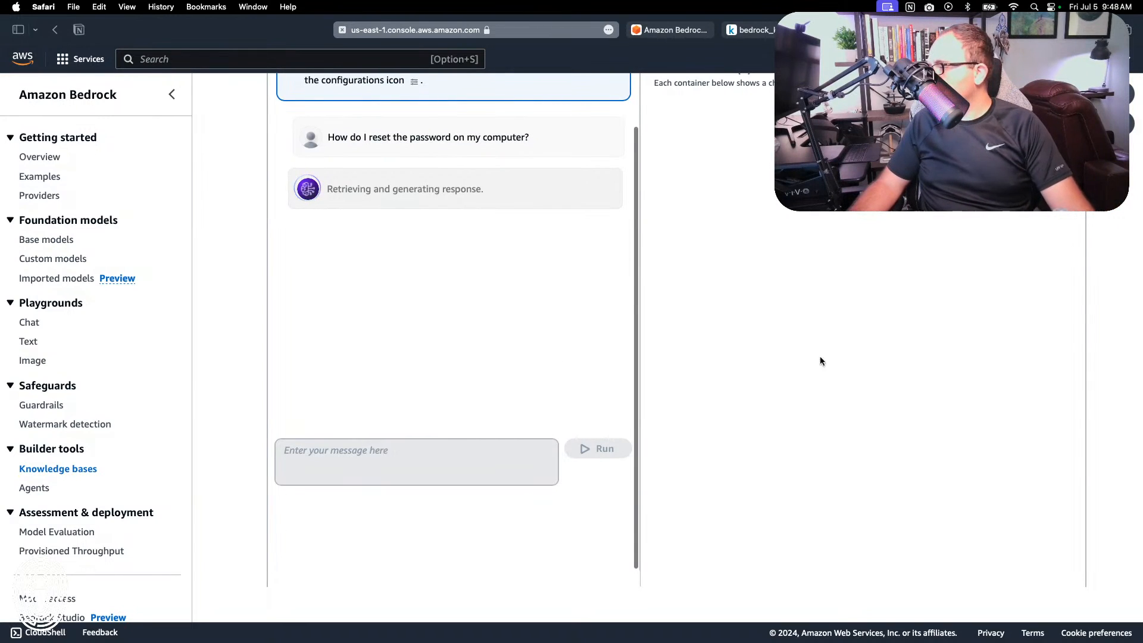
# Step: Review the generated answer's citation and show its source details to examine the source chunks used
pyautogui.scroll(3, 732, 342)
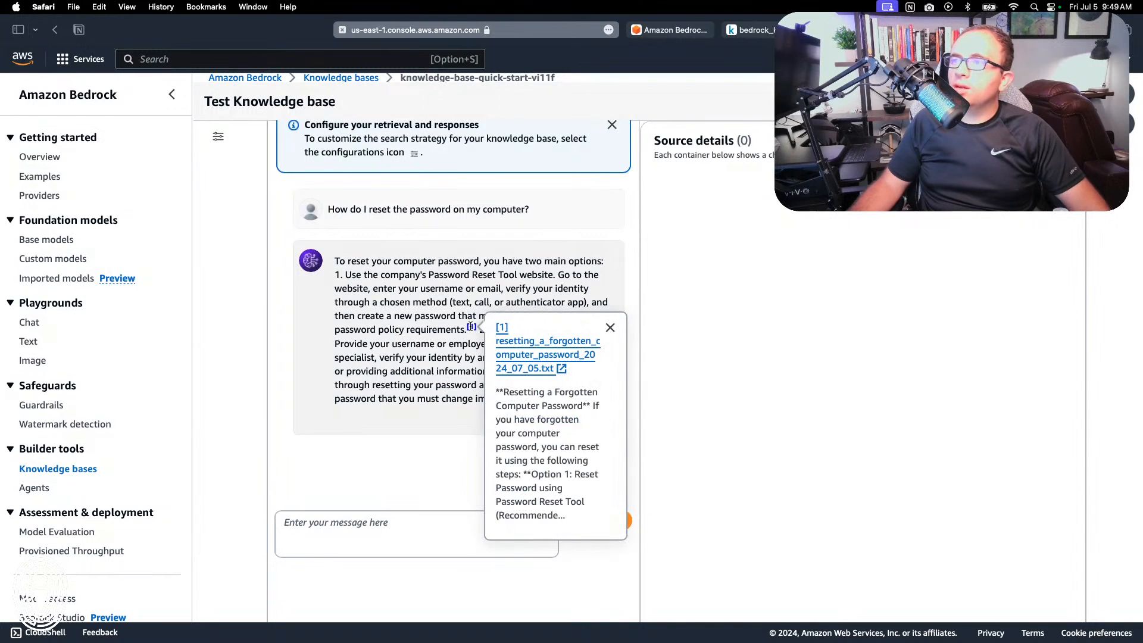
pyautogui.click(575, 421)
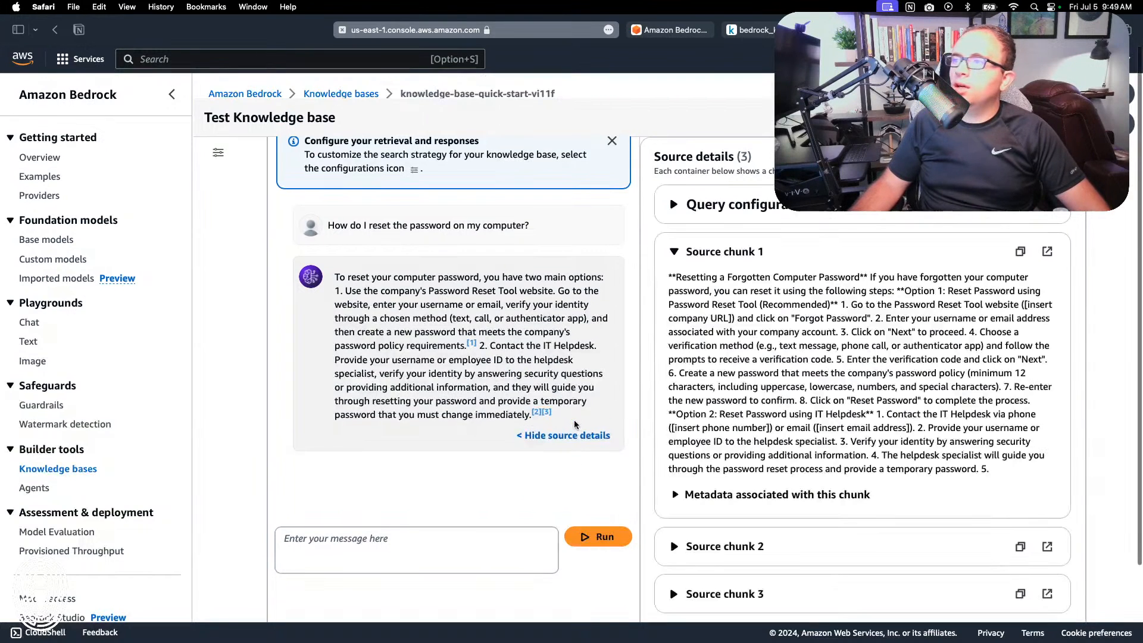
pyautogui.scroll(-5, 762, 360)
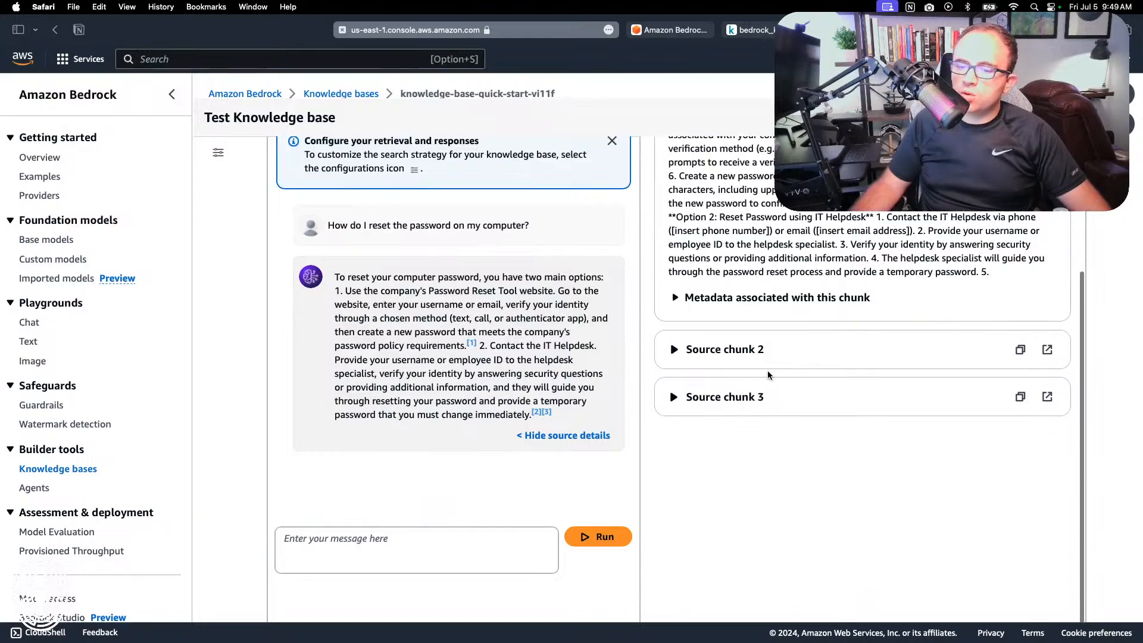
pyautogui.scroll(5, 768, 375)
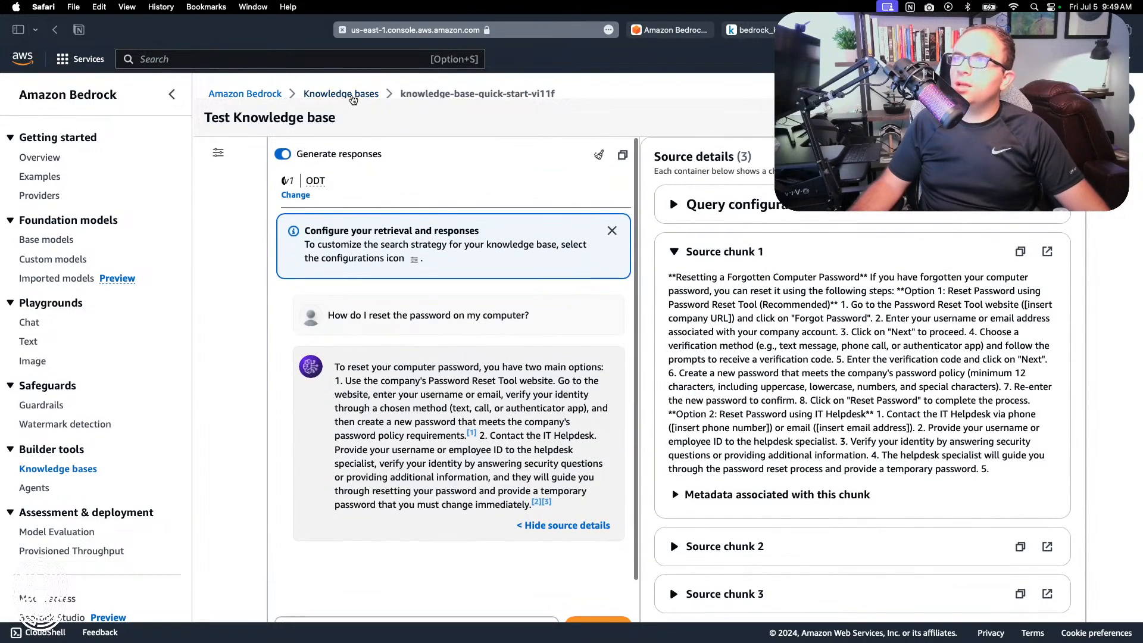
# Step: Try to delete the knowledge base knowledge-base-quick-start-vi11f from the knowledge bases list, giving "delete" as written consent
pyautogui.click(342, 94)
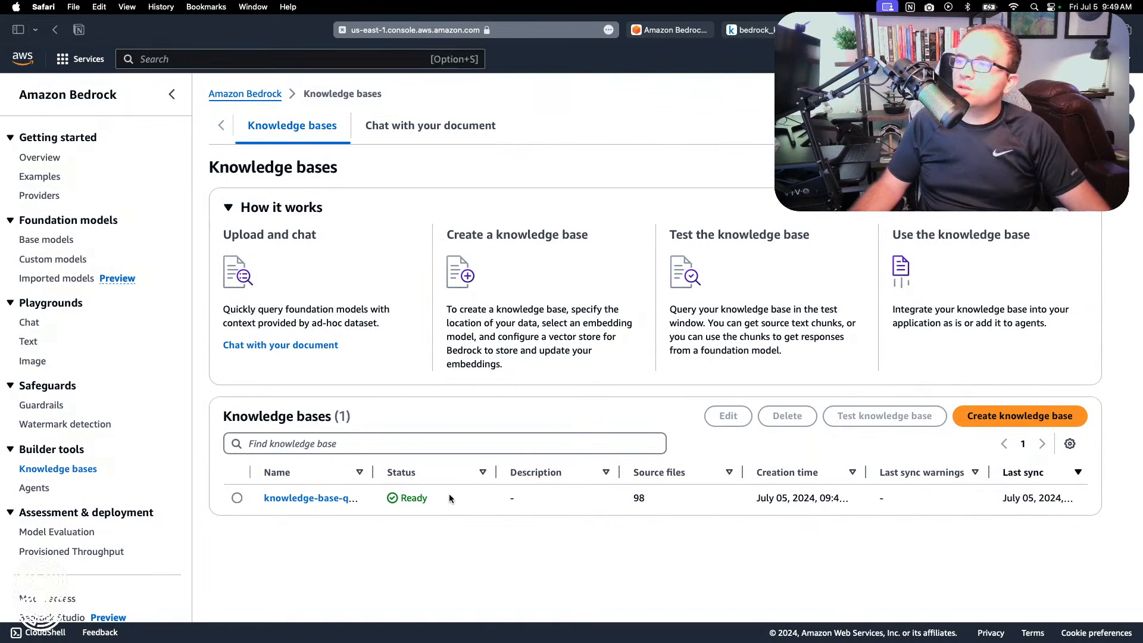
pyautogui.click(238, 498)
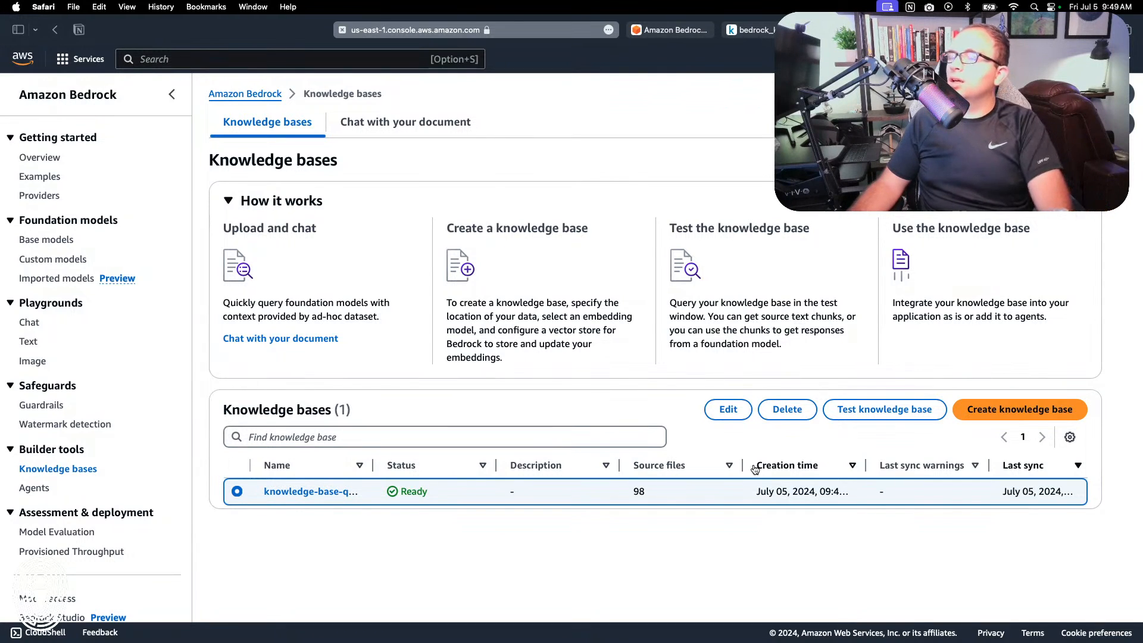
pyautogui.click(786, 408)
pyautogui.click(648, 386)
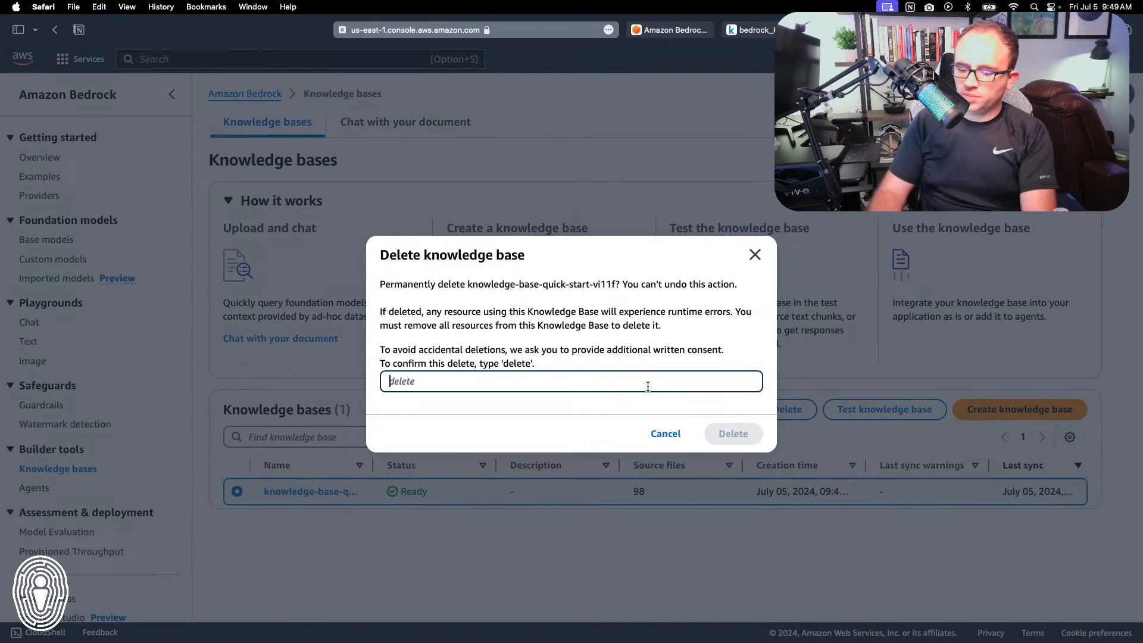
pyautogui.write('delete')
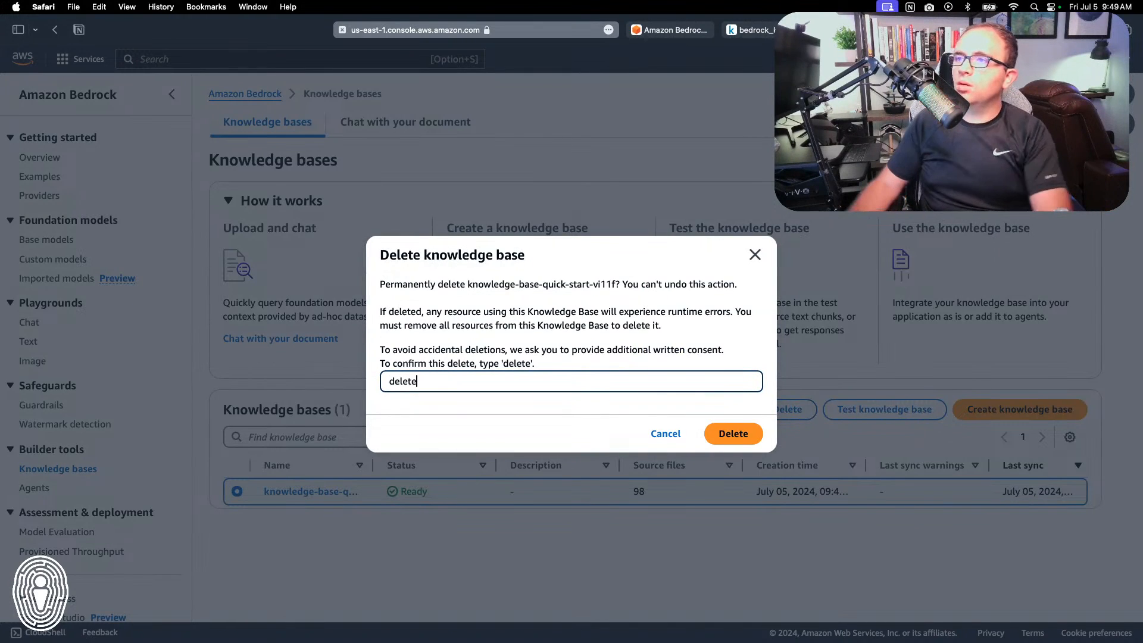
pyautogui.click(740, 434)
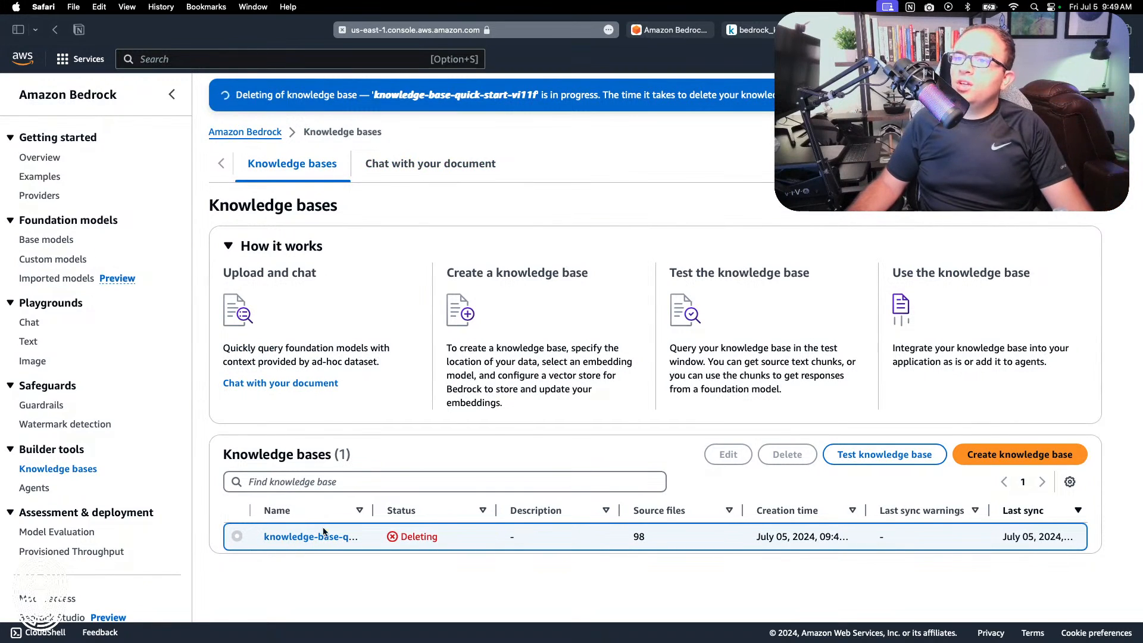
# Step: In the other AWS console tab, switch to Amazon OpenSearch Service and open its serverless collections list
pyautogui.click(677, 31)
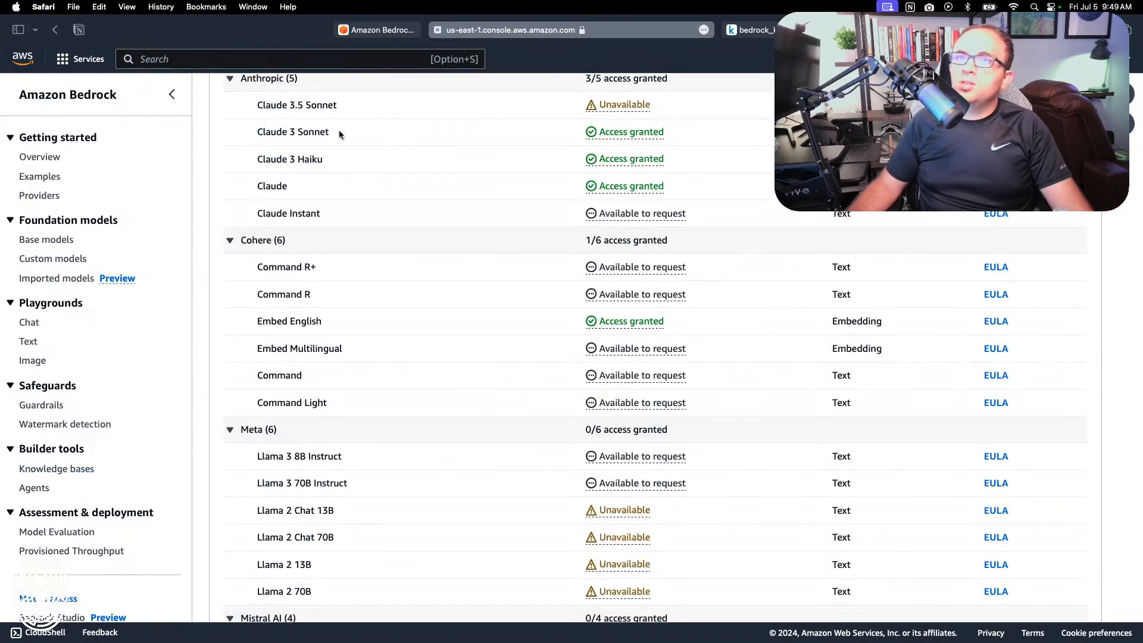
pyautogui.click(83, 59)
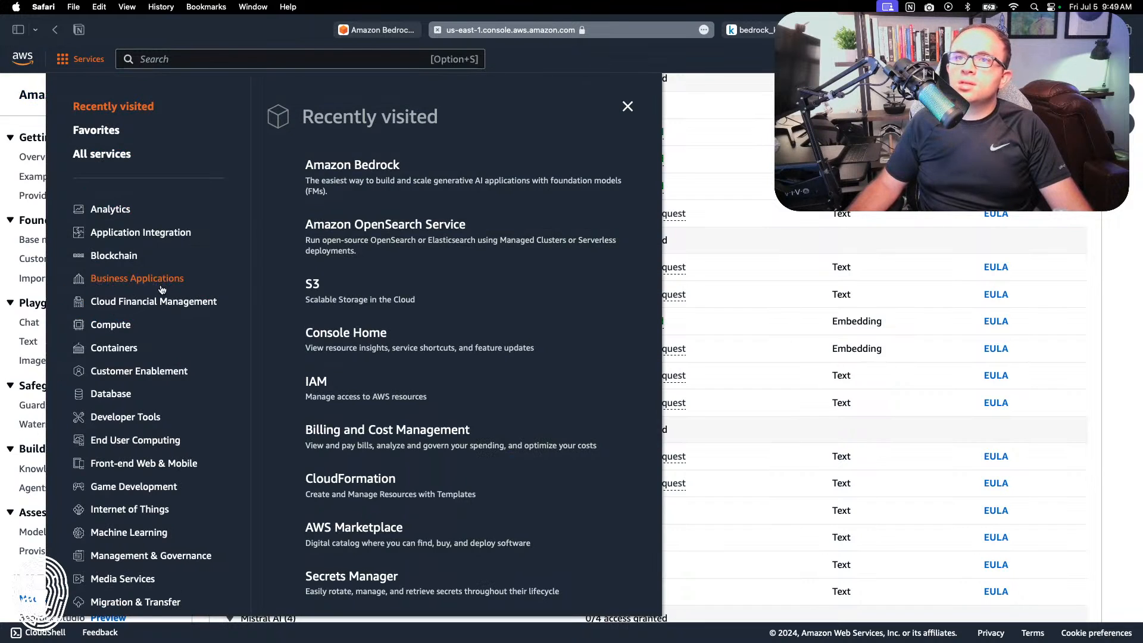
pyautogui.click(379, 223)
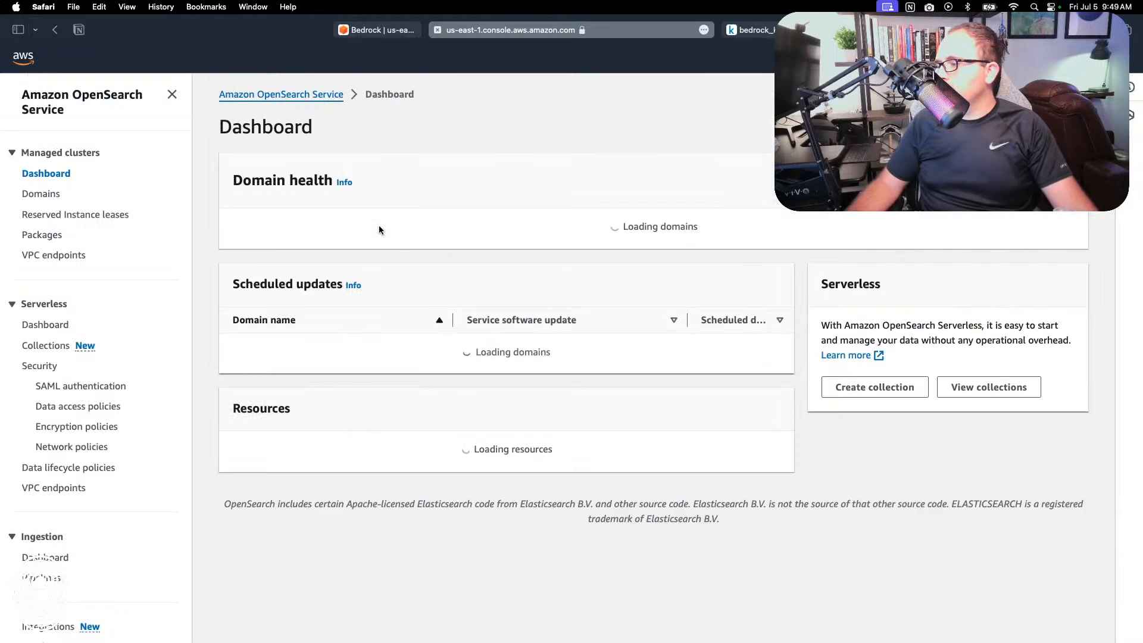
pyautogui.scroll(-5, 458, 398)
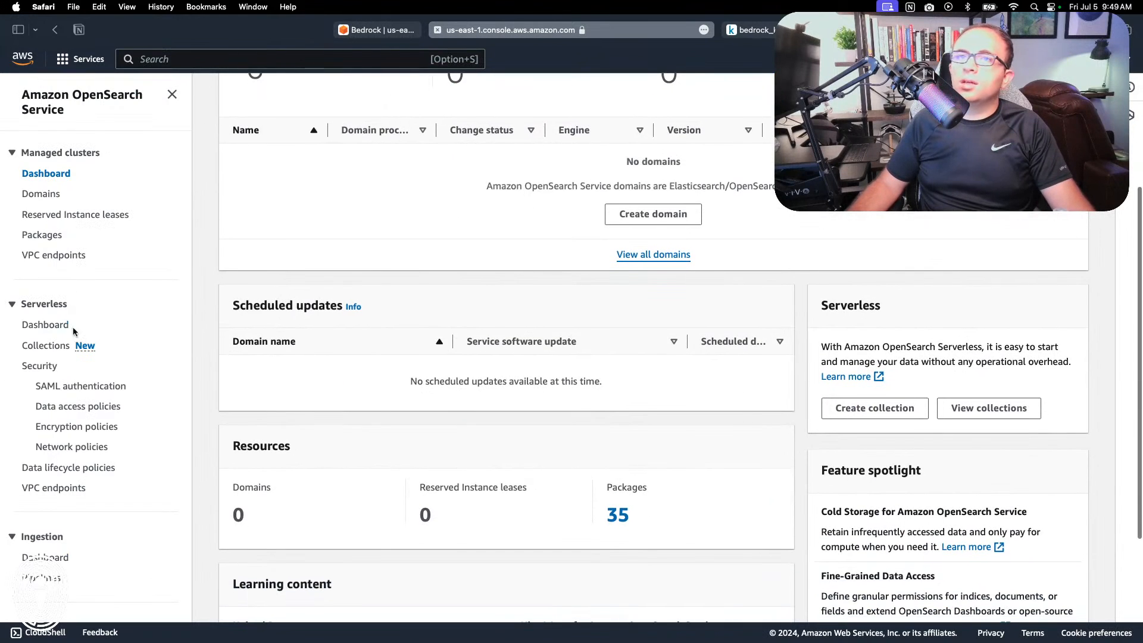
pyautogui.click(52, 346)
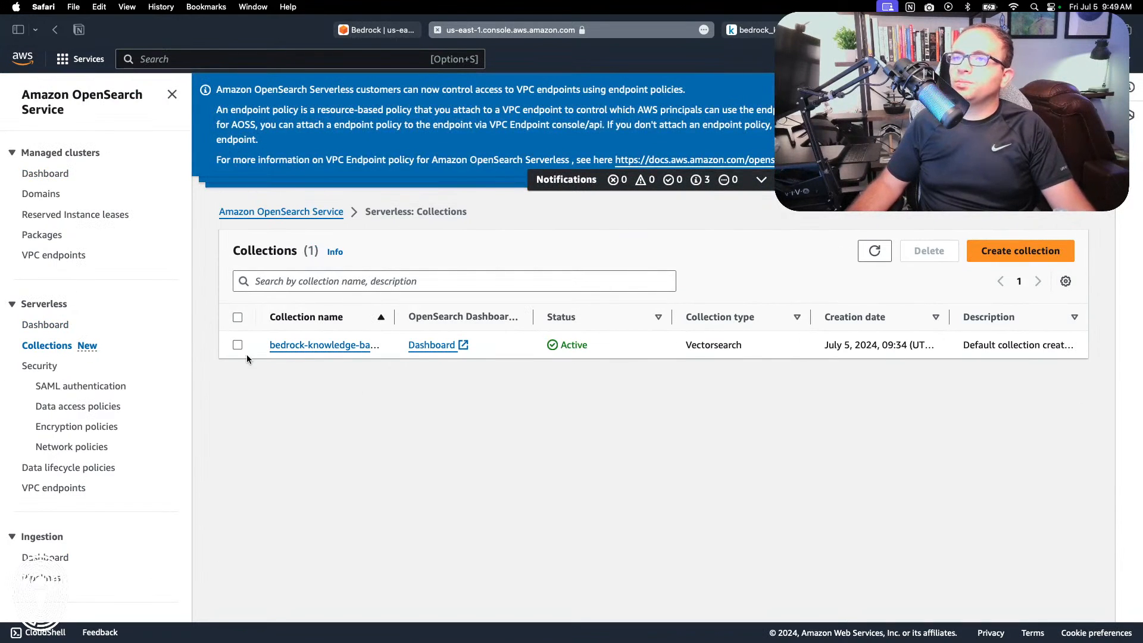
# Step: Delete the serverless collection bedrock-knowledge-base-gzzduz, entering "confirm" as the deletion confirmation
pyautogui.click(238, 347)
pyautogui.click(929, 251)
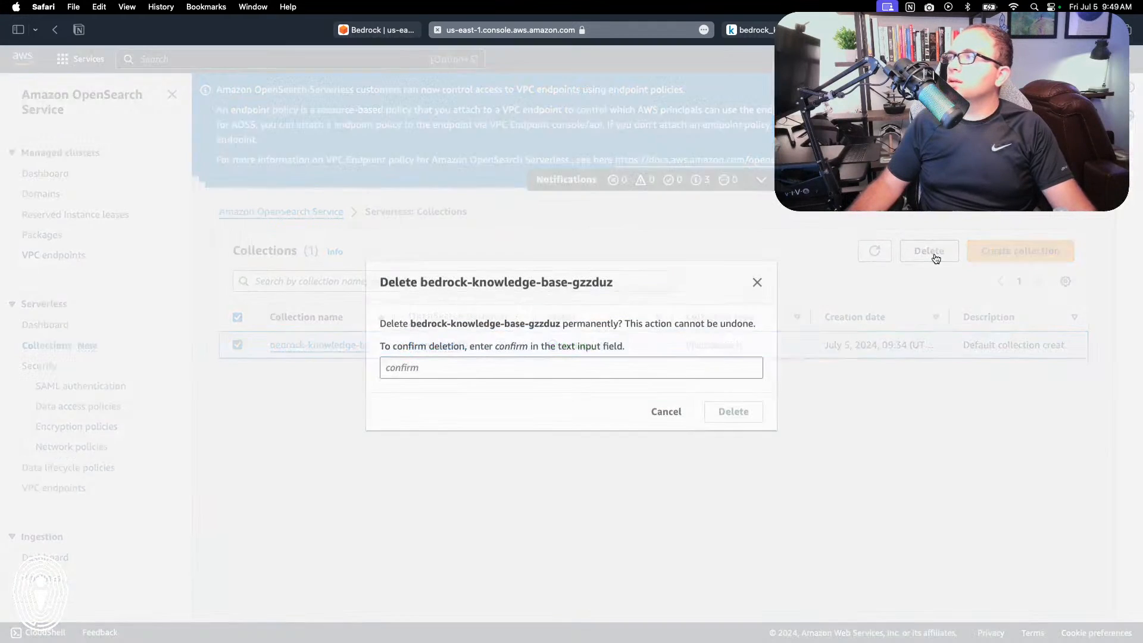
pyautogui.click(617, 369)
pyautogui.write('confimr')
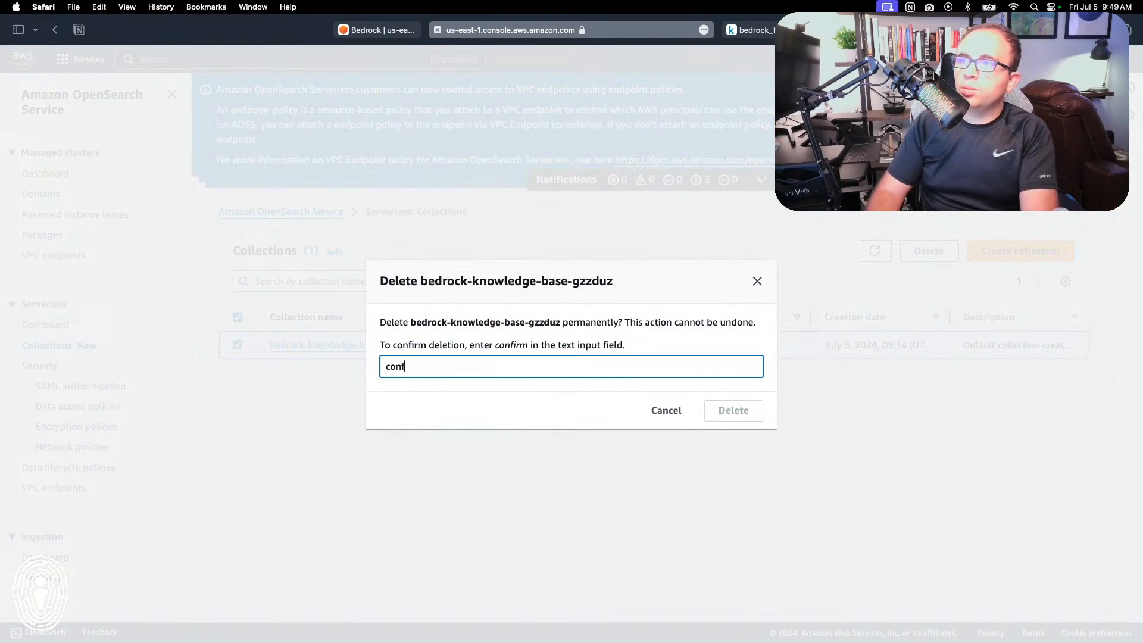
pyautogui.press('BackSpace')
pyautogui.press('BackSpace')
pyautogui.write('rm')
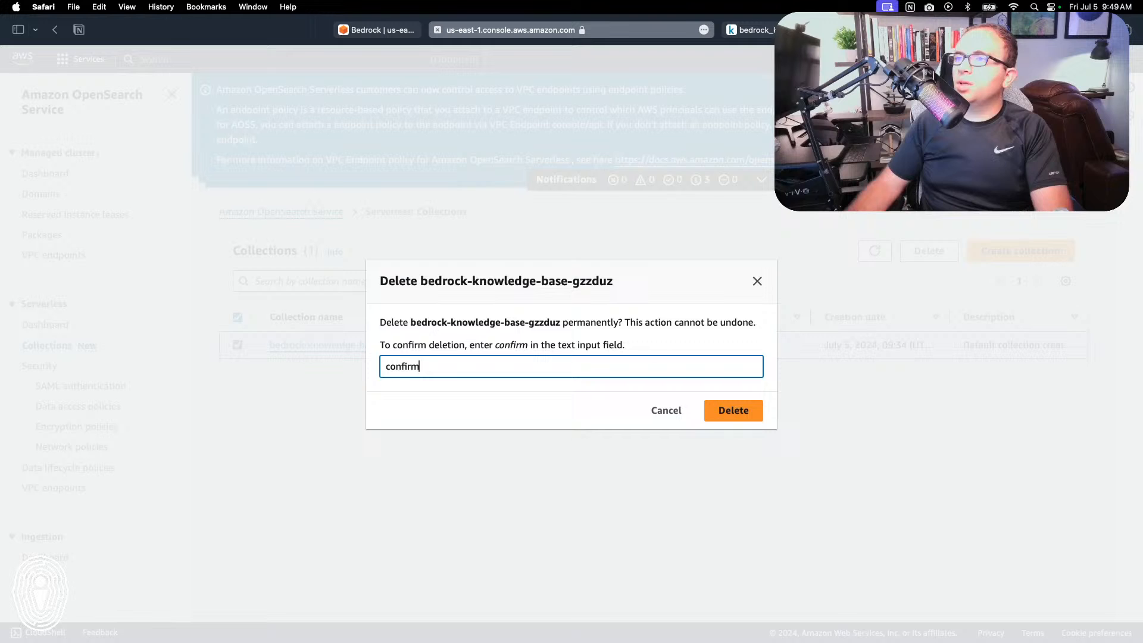
pyautogui.click(733, 412)
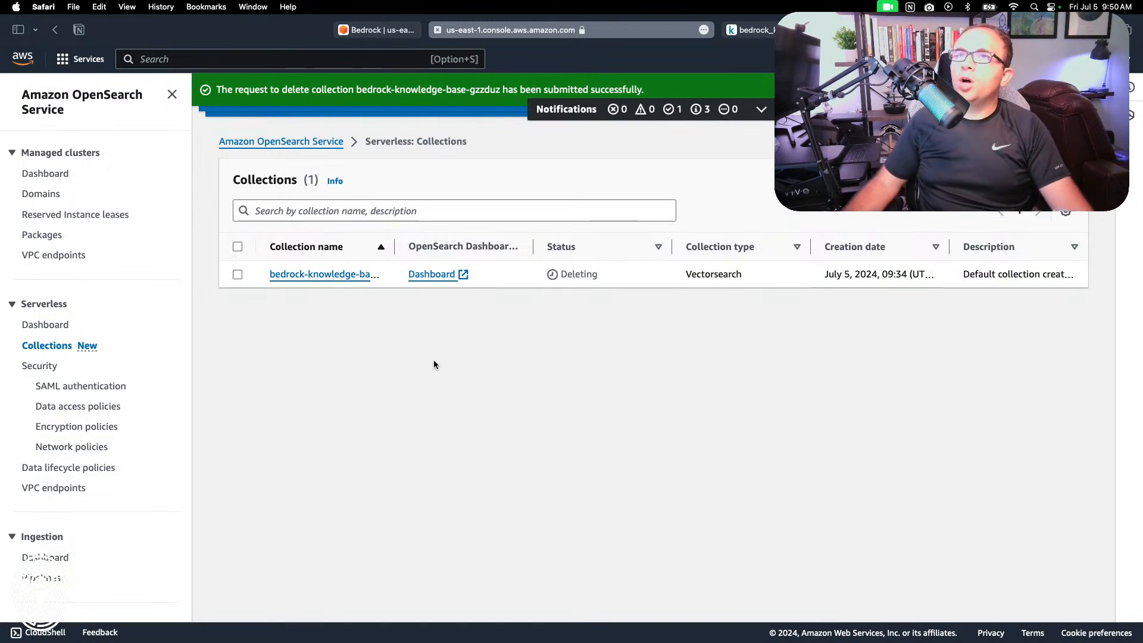
# Step: Switch to S3 and empty the ki-docs-for-bedrock-knowledge-base bucket, entering "permanently delete" as the confirmation
pyautogui.click(83, 59)
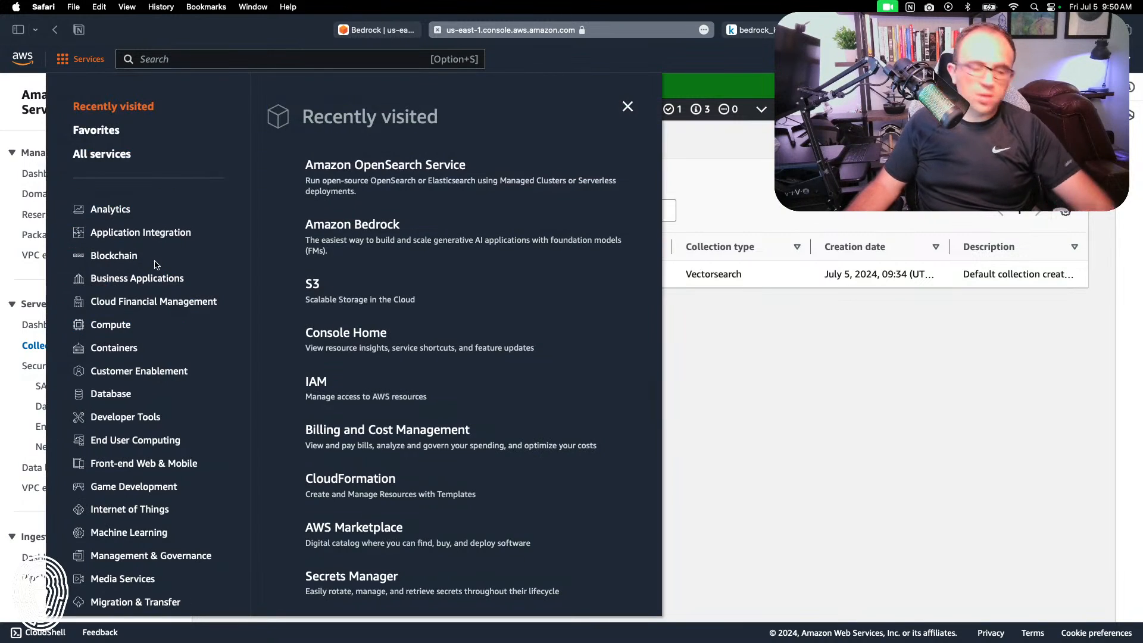
pyautogui.click(312, 284)
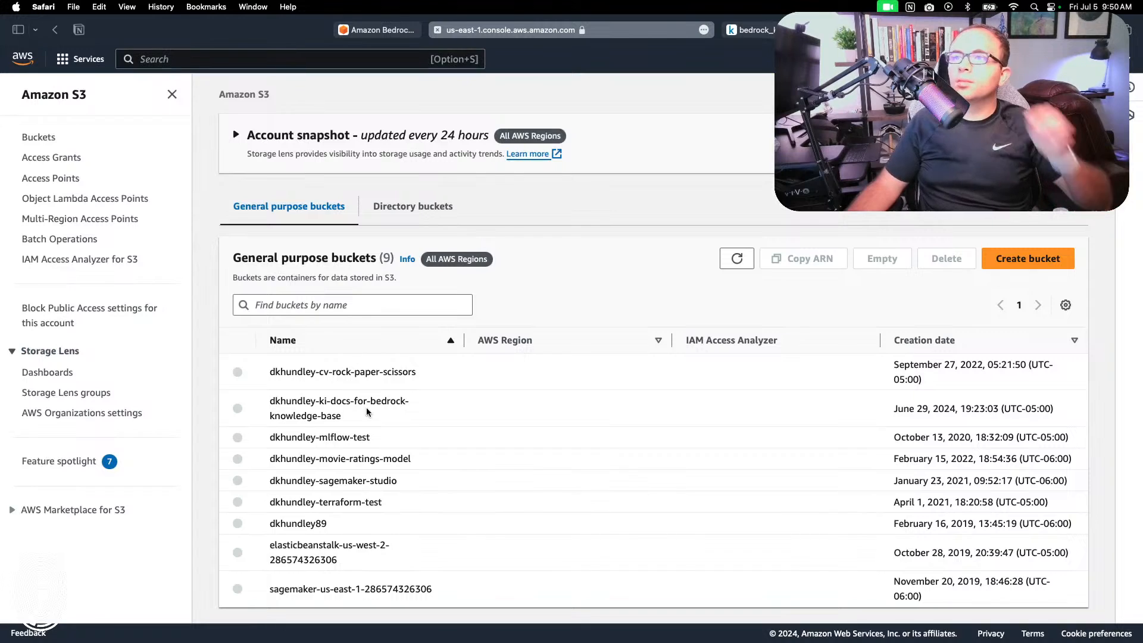
pyautogui.click(237, 405)
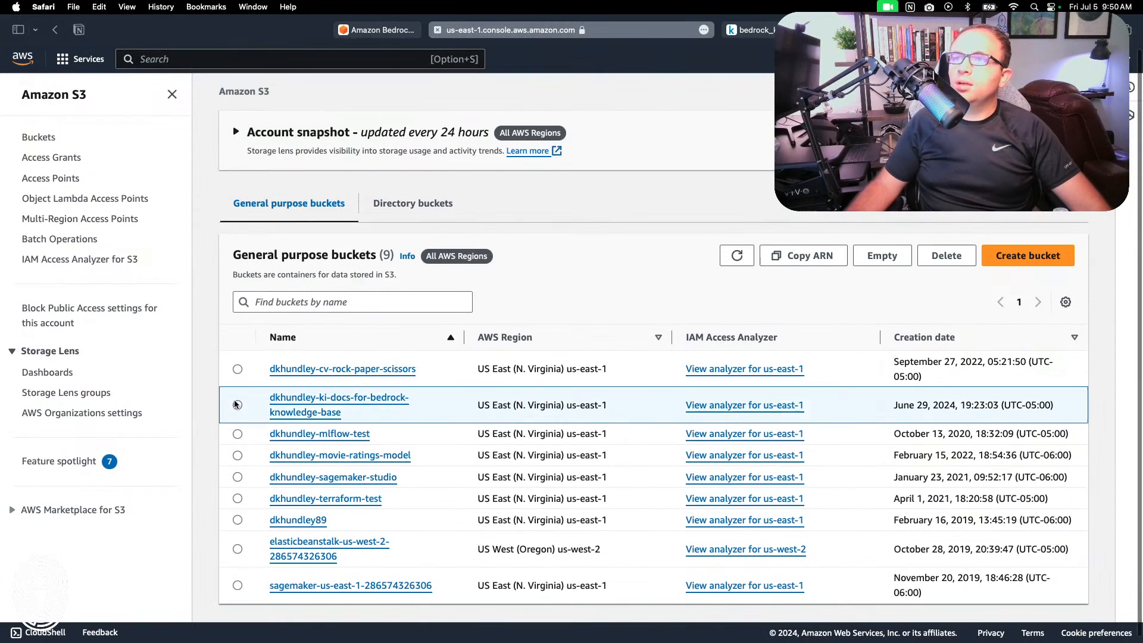
pyautogui.click(881, 255)
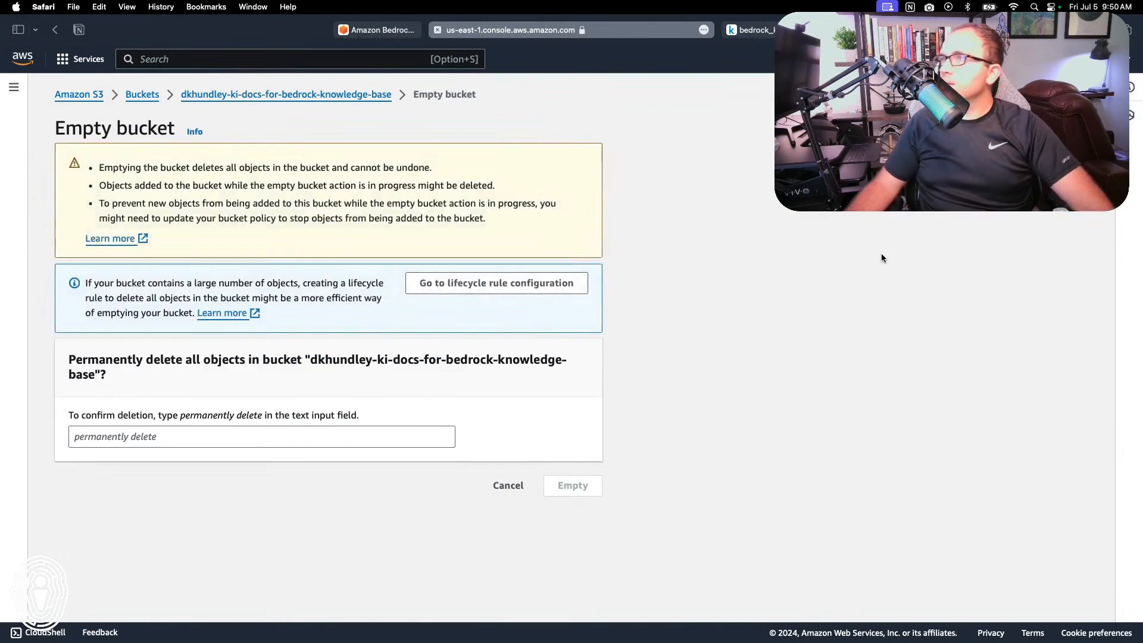
pyautogui.click(153, 432)
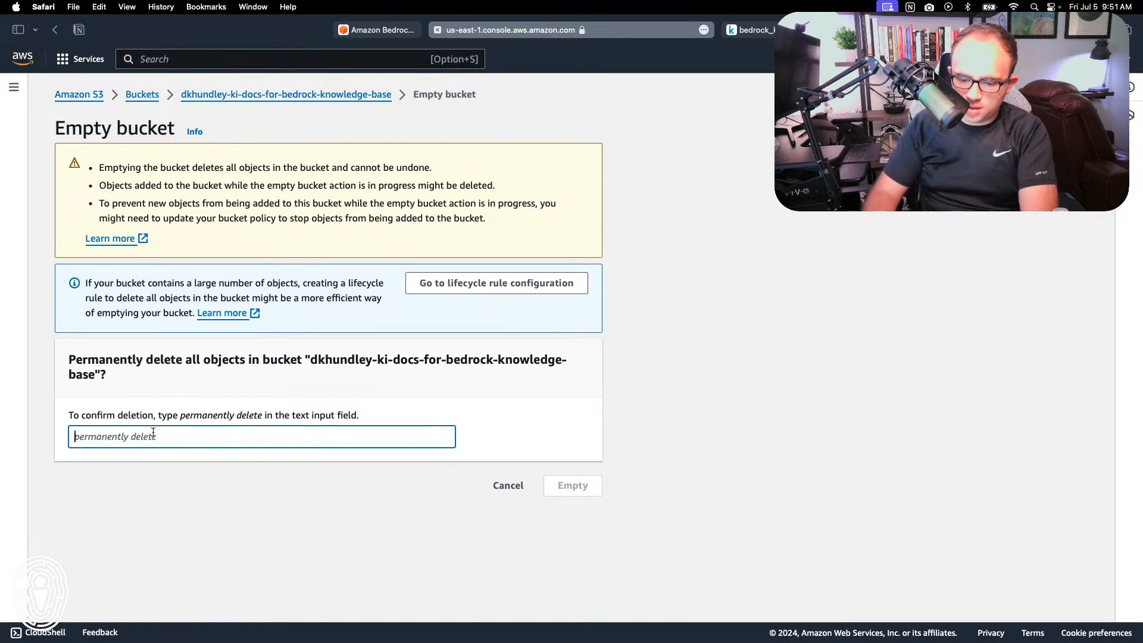
pyautogui.write('perm')
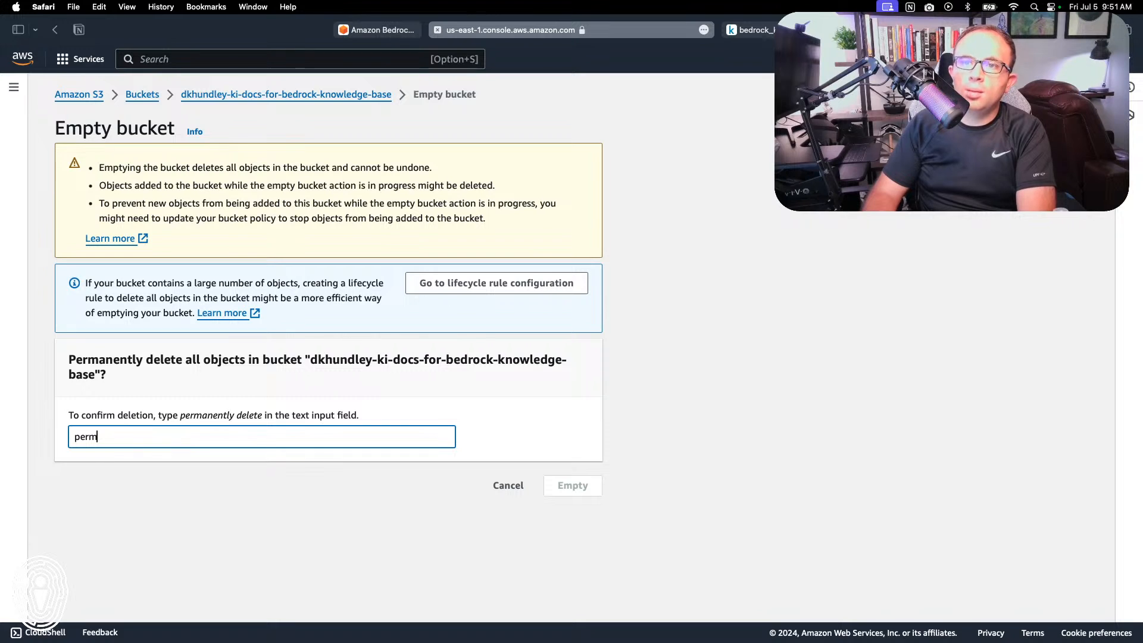
pyautogui.write('entanently delete')
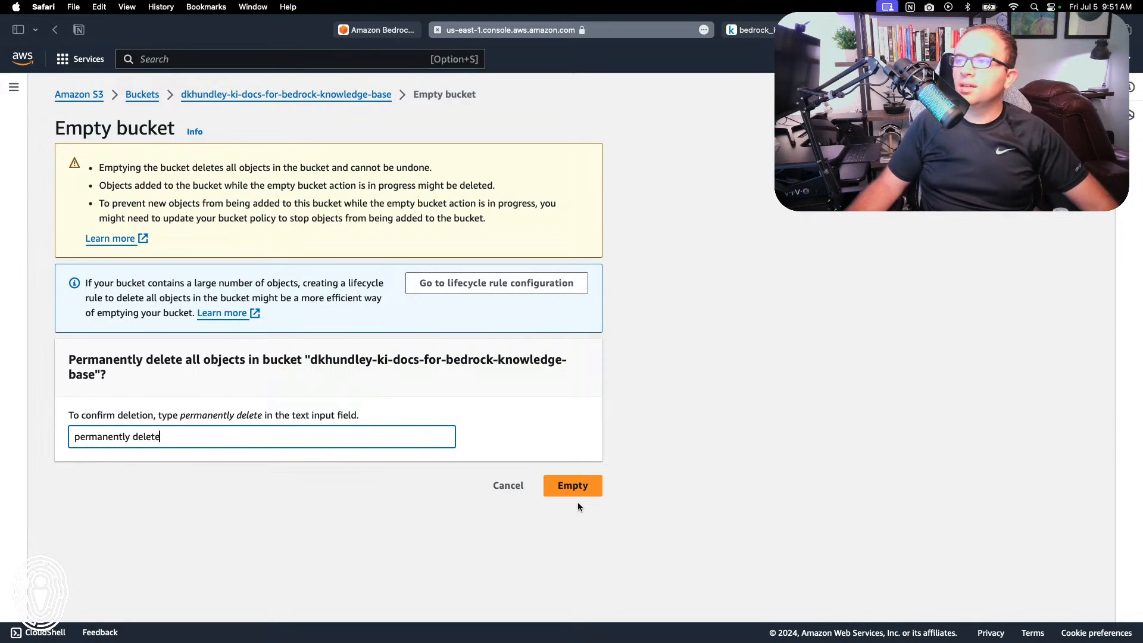
pyautogui.click(576, 496)
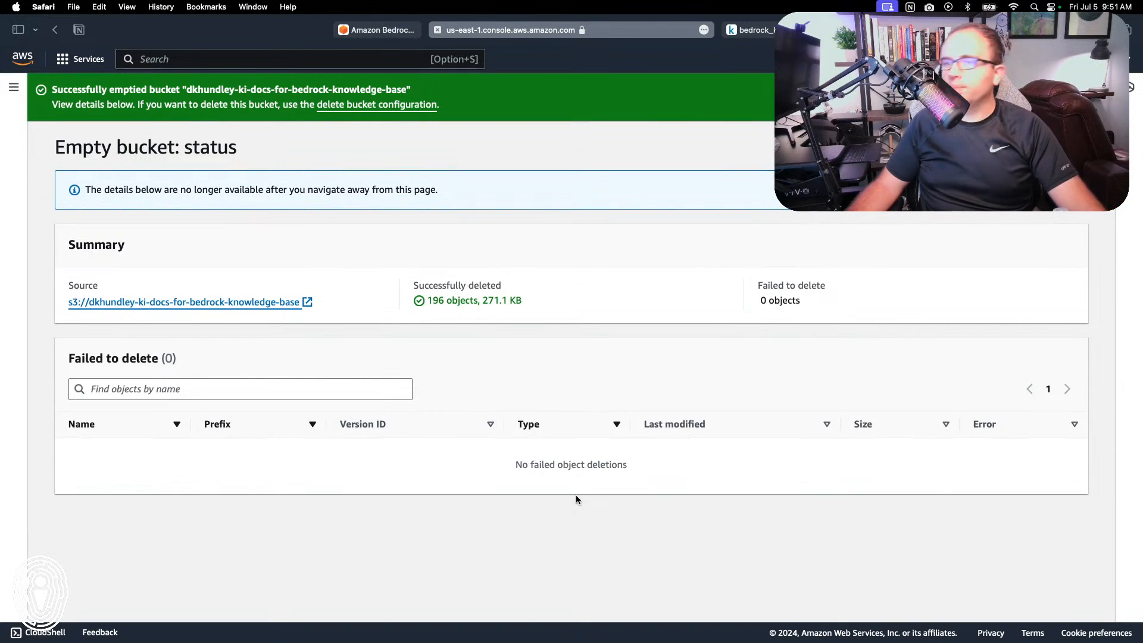
# Step: Close the S3 tab and try again to delete knowledge-base-quick-start-vi11f from its own details page, confirming with "delete"
pyautogui.click(436, 36)
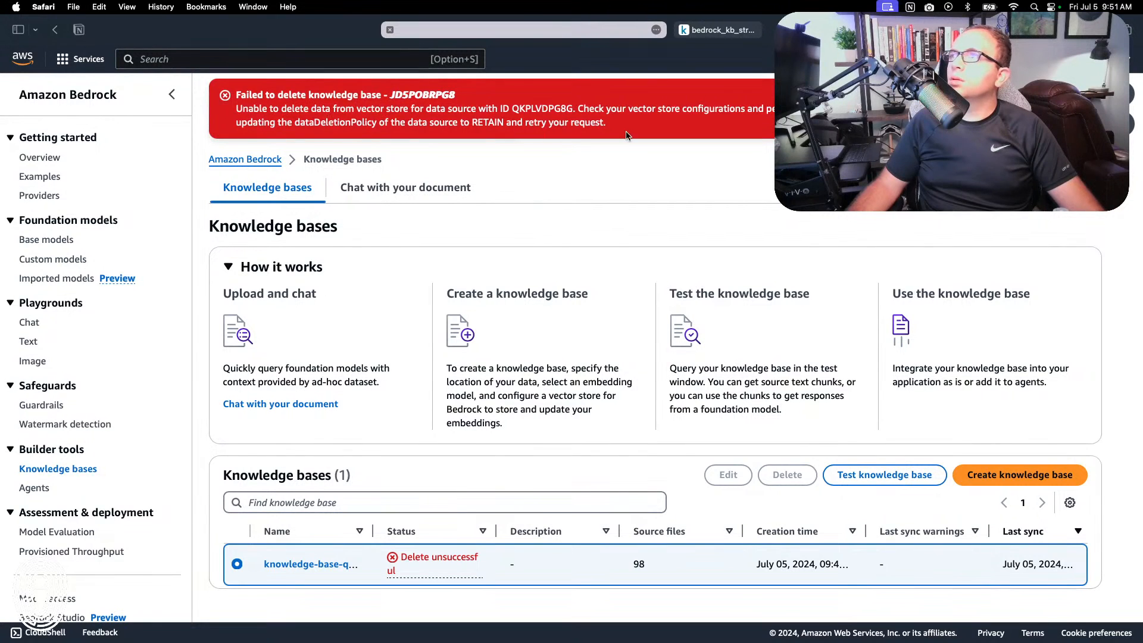
pyautogui.scroll(-1, 655, 334)
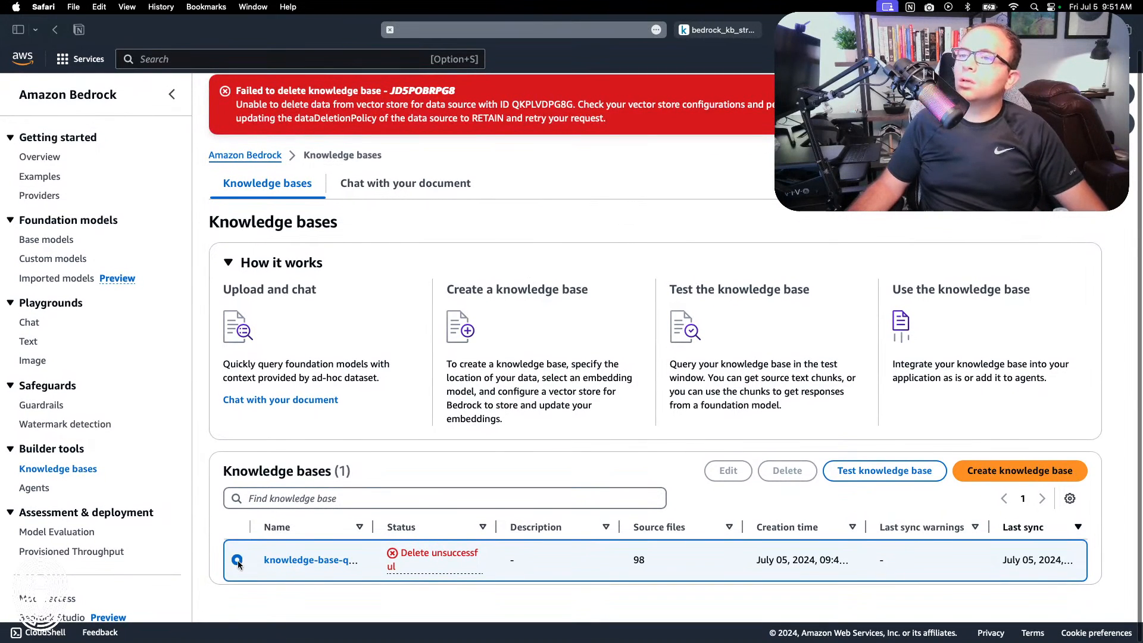
pyautogui.scroll(-1, 802, 440)
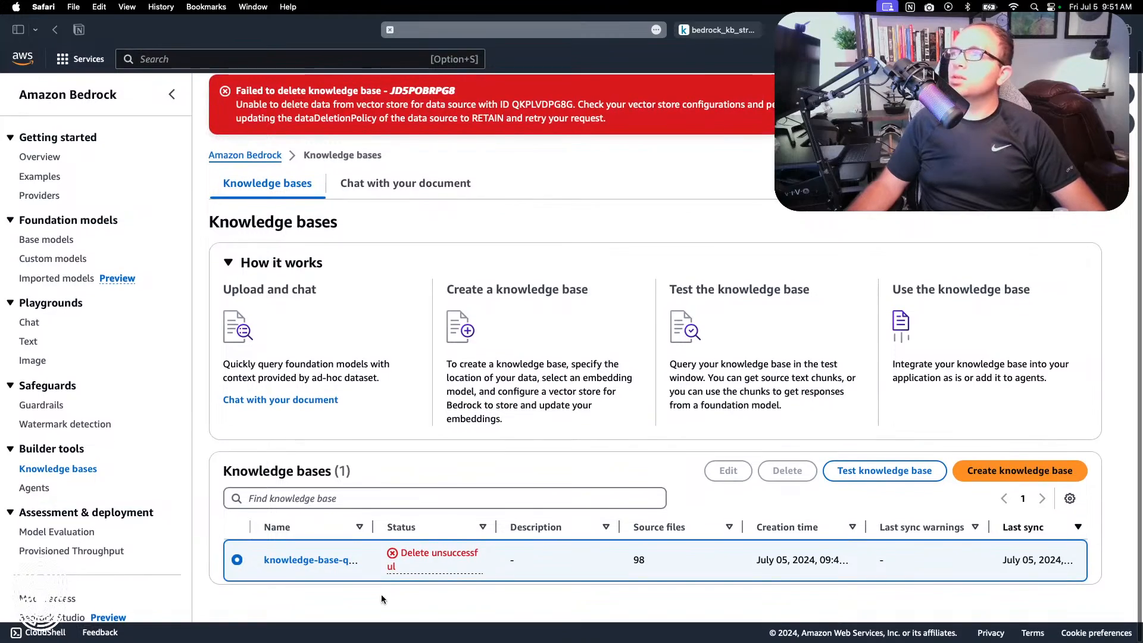
pyautogui.click(311, 559)
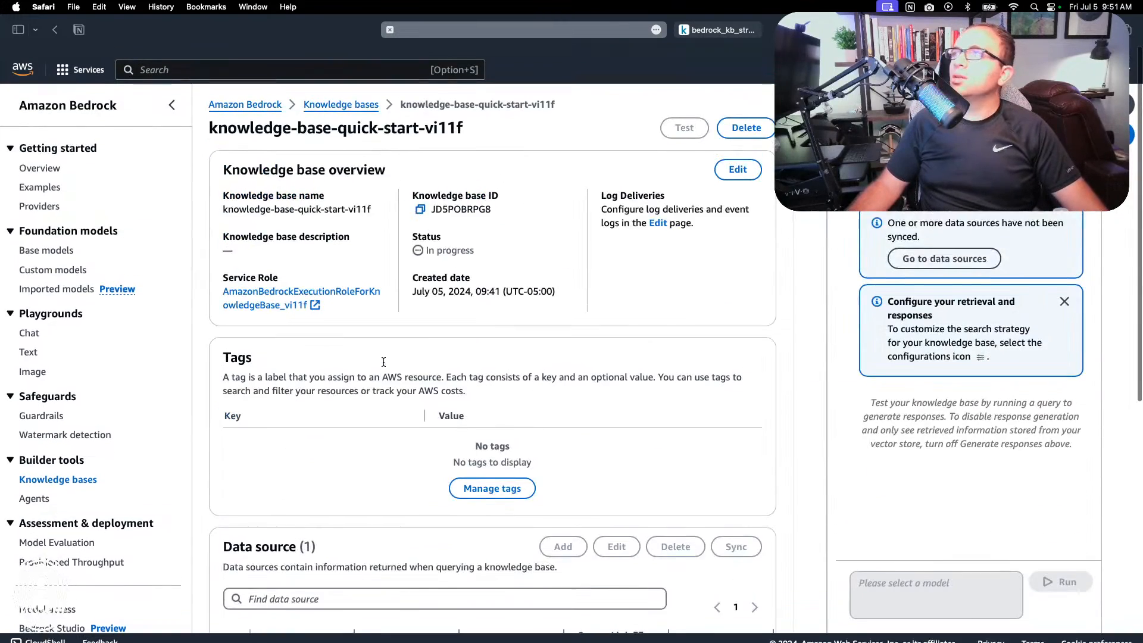
pyautogui.click(718, 114)
pyautogui.click(600, 383)
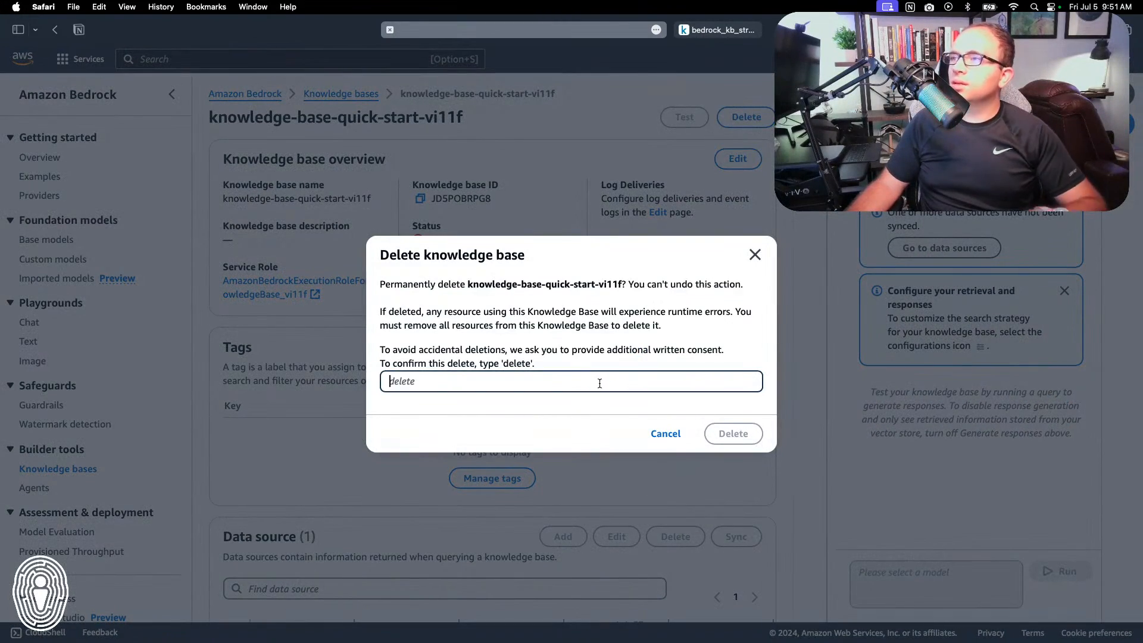
pyautogui.write('delete')
pyautogui.click(733, 433)
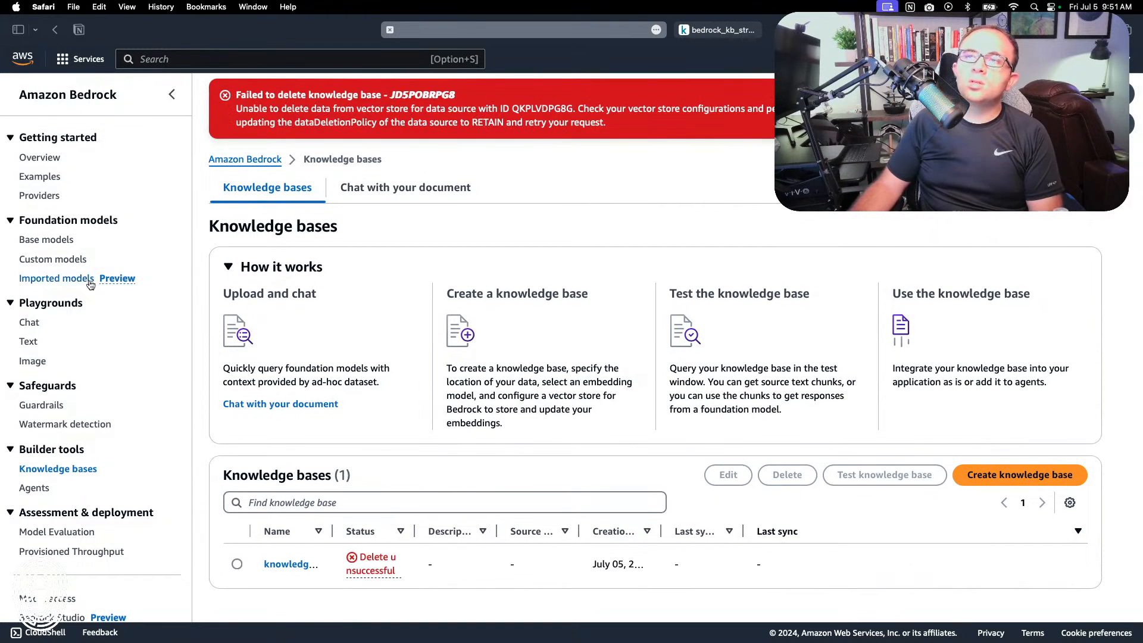
# Step: Check the serverless collections list in Amazon OpenSearch Service for any remaining knowledge base collection
pyautogui.click(81, 59)
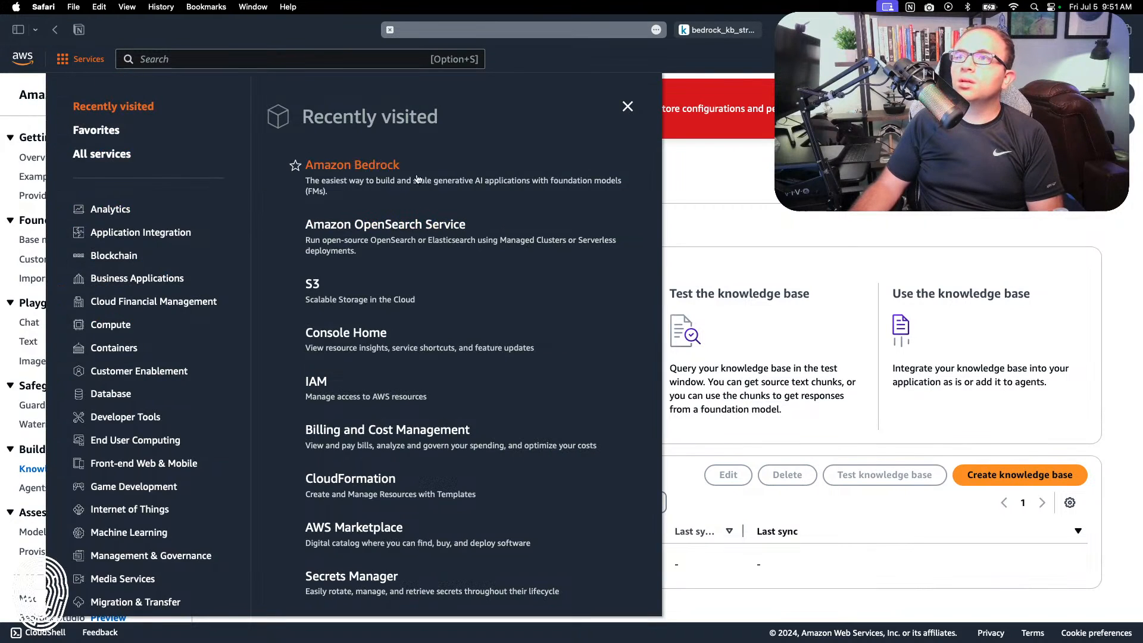
pyautogui.click(371, 227)
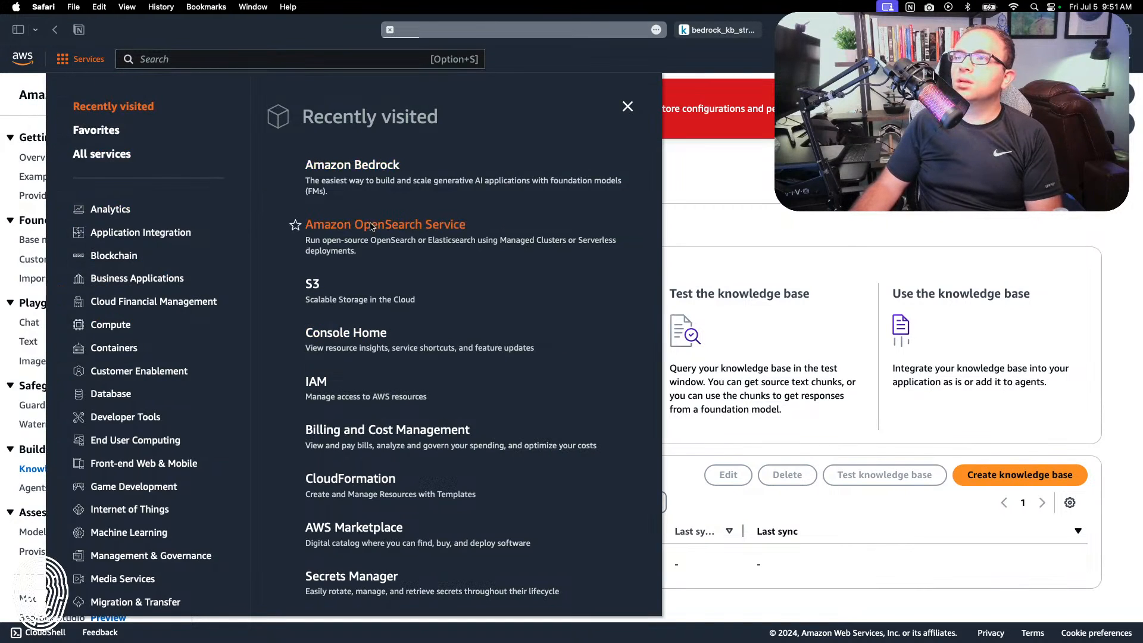
pyautogui.click(48, 346)
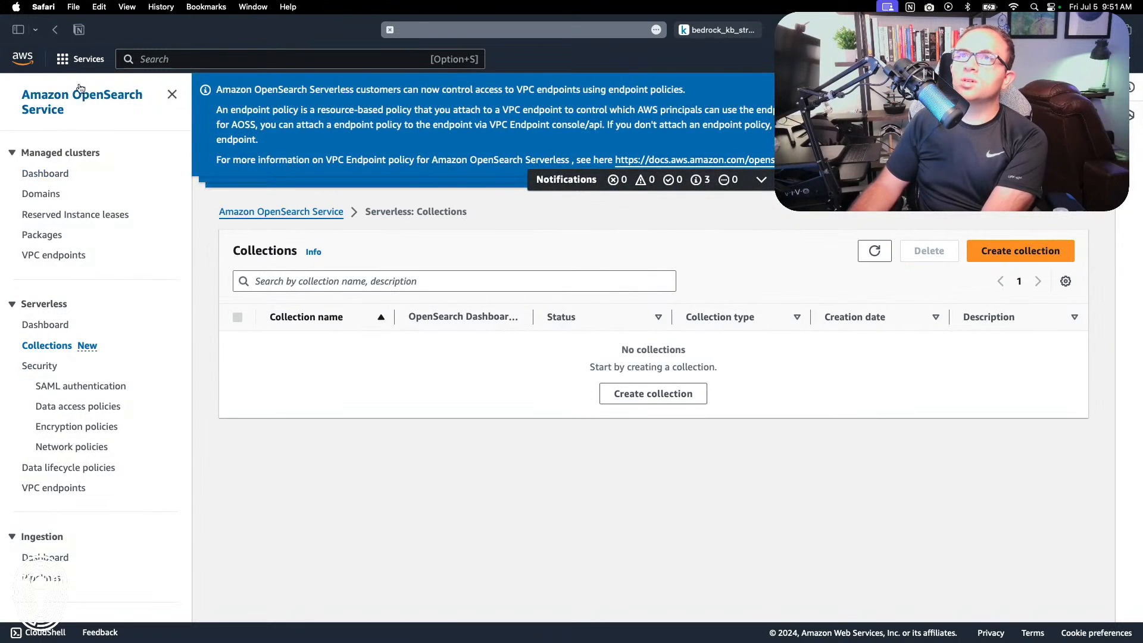
# Step: Return to Amazon Bedrock from the OpenSearch Service console and open the list of knowledge bases to check the remaining entry
pyautogui.click(81, 59)
pyautogui.click(332, 292)
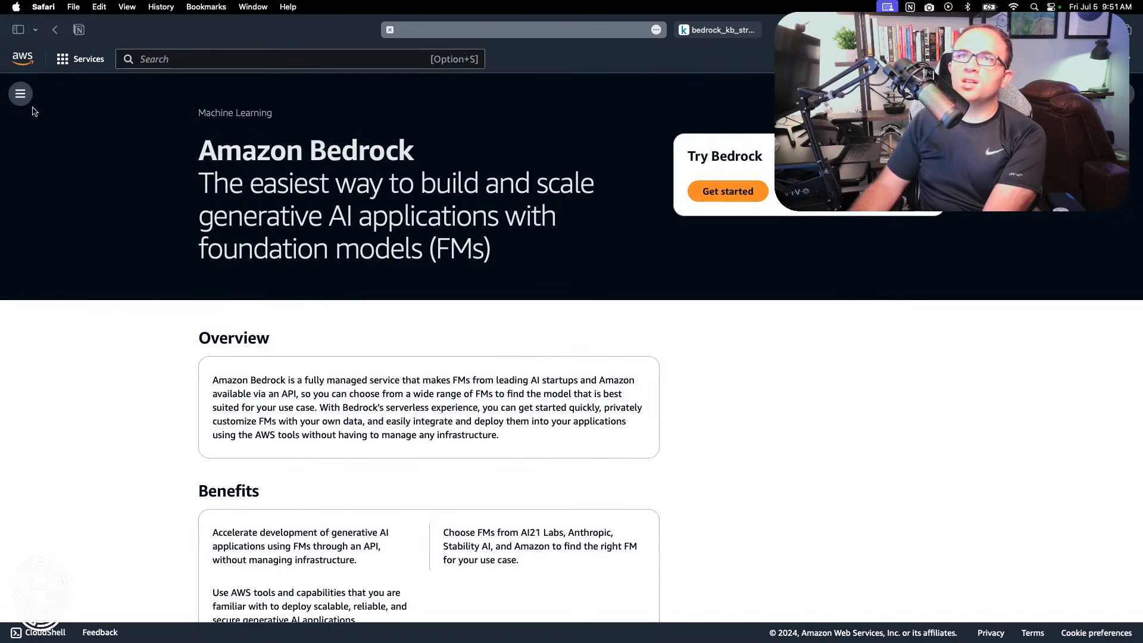
pyautogui.click(22, 94)
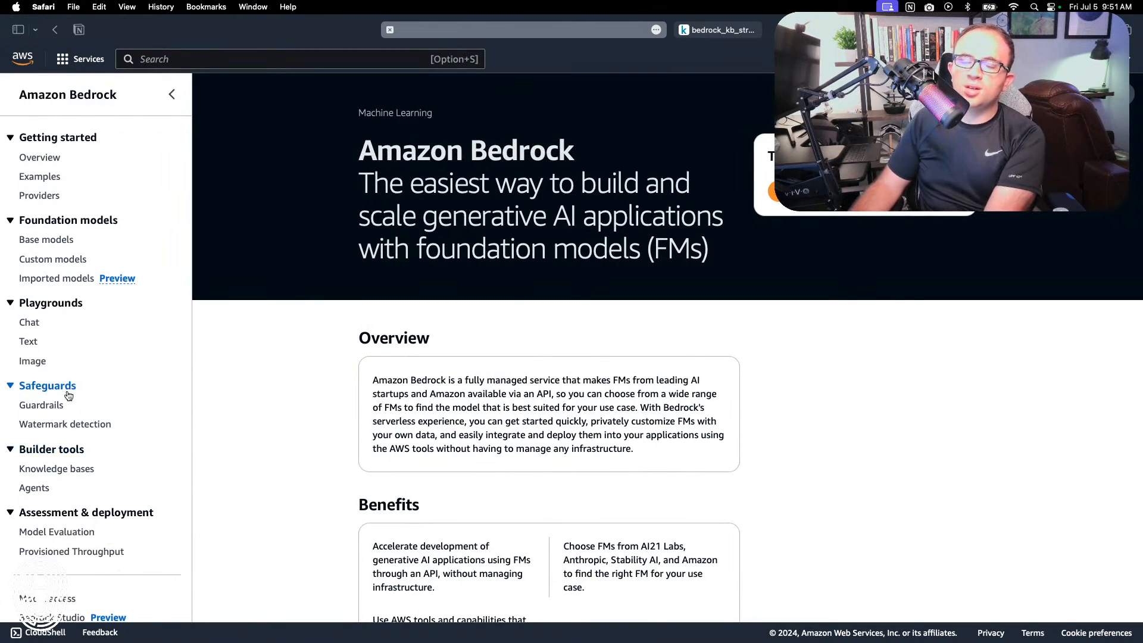
pyautogui.click(59, 469)
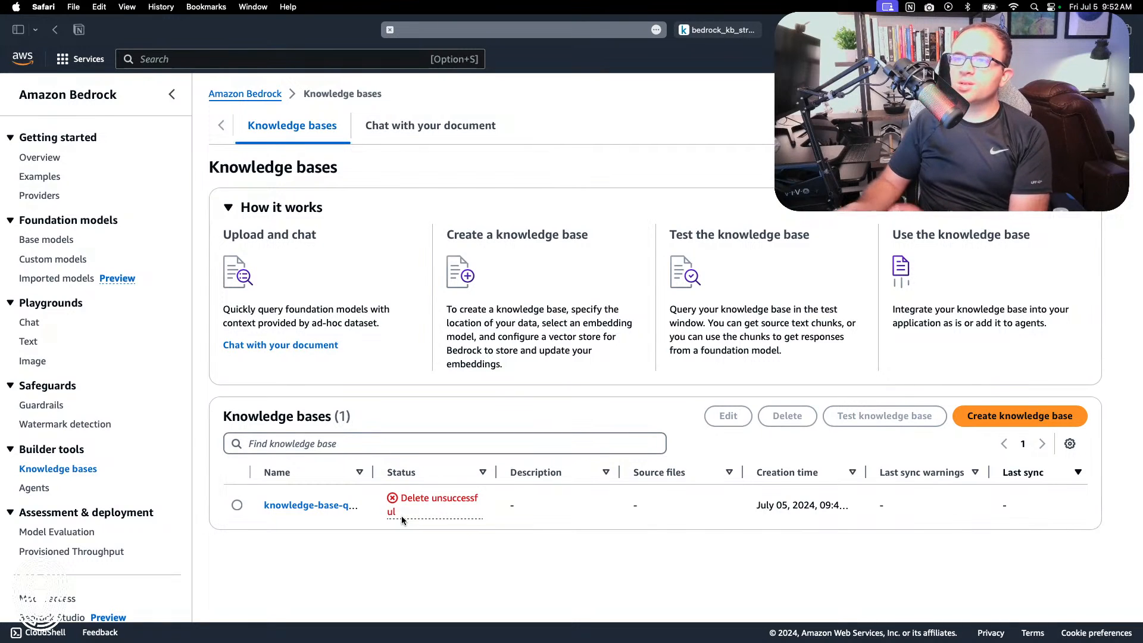
# Step: Try again to delete knowledge-base-quick-start-vi11f from the knowledge bases list, entering "delete" as the confirmation
pyautogui.click(237, 506)
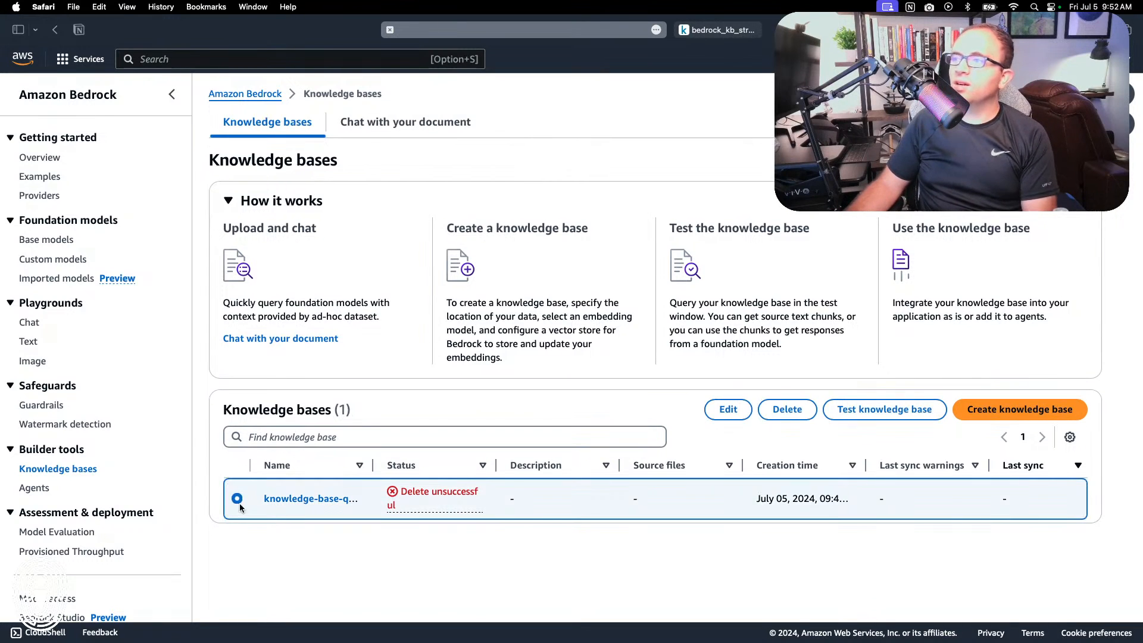
pyautogui.click(787, 409)
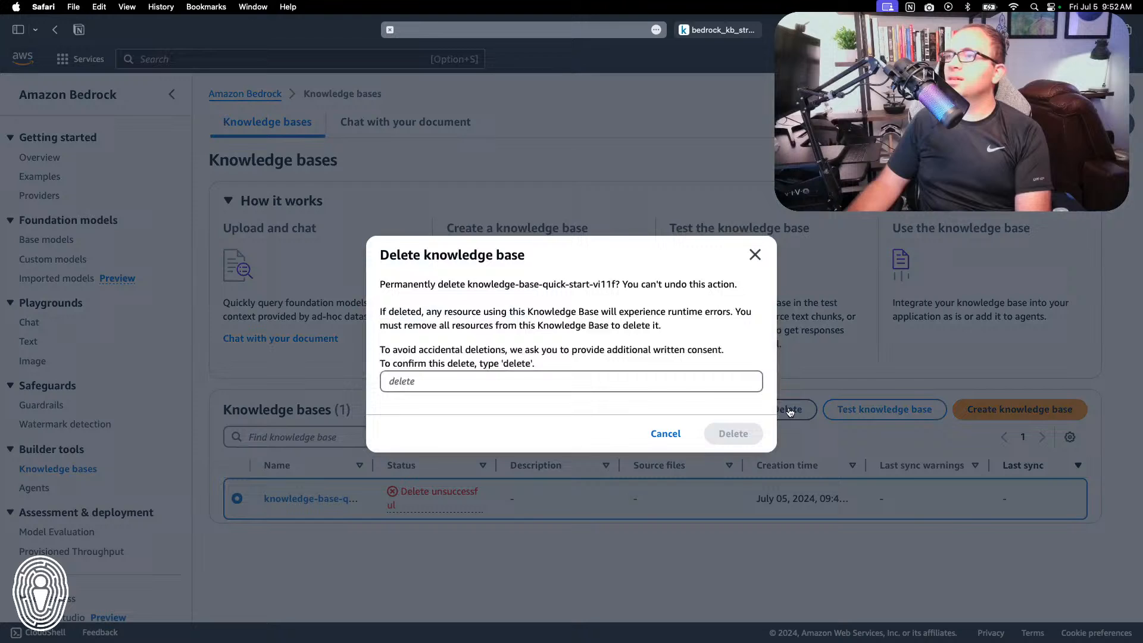
pyautogui.click(634, 378)
pyautogui.write('delete')
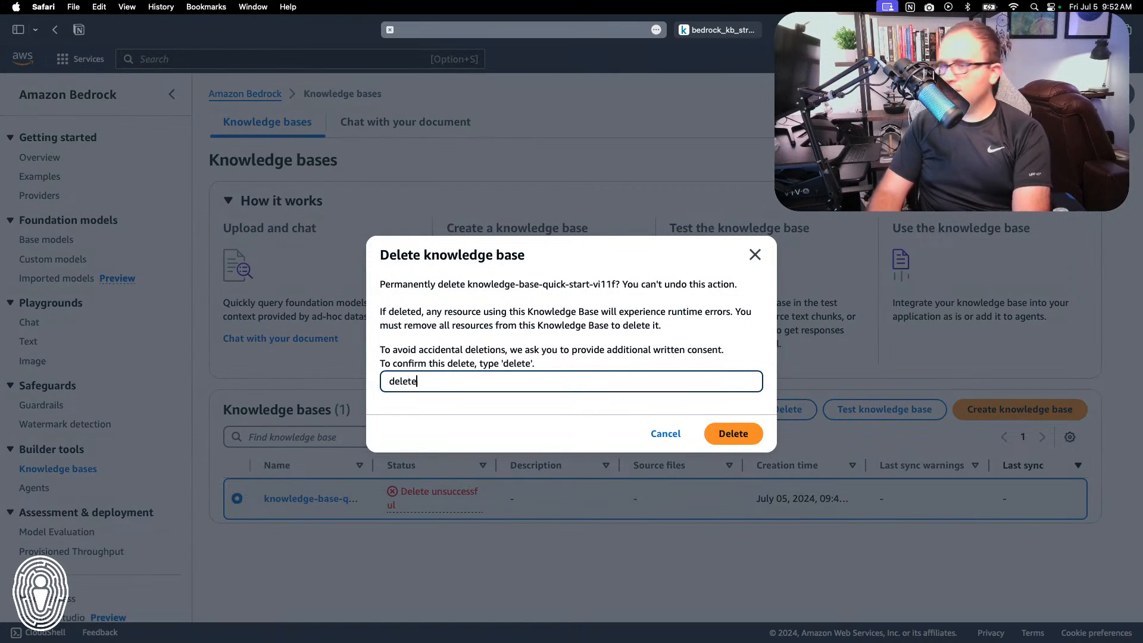
pyautogui.click(738, 433)
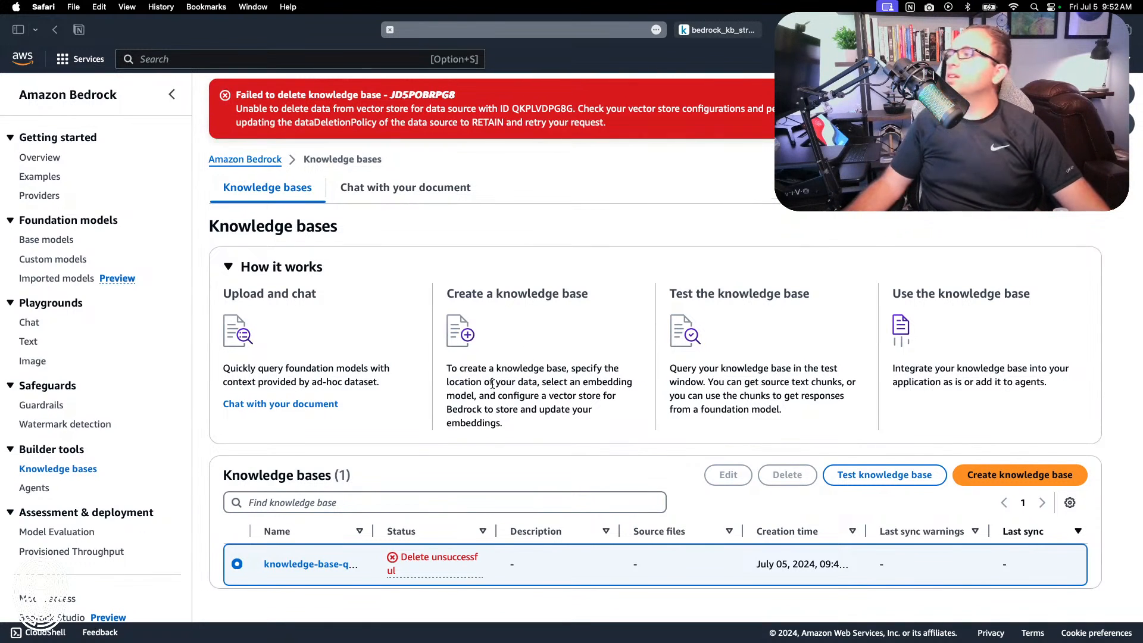
# Step: Switch to the bedrock_kb.drawio.xml diagram to review the Bedrock Knowledge Base architecture, then to VS Code to examine the resource blocks in bedrock_kb.tf
pyautogui.scroll(-1, 492, 386)
pyautogui.hotkey('ctrl', 'Right')
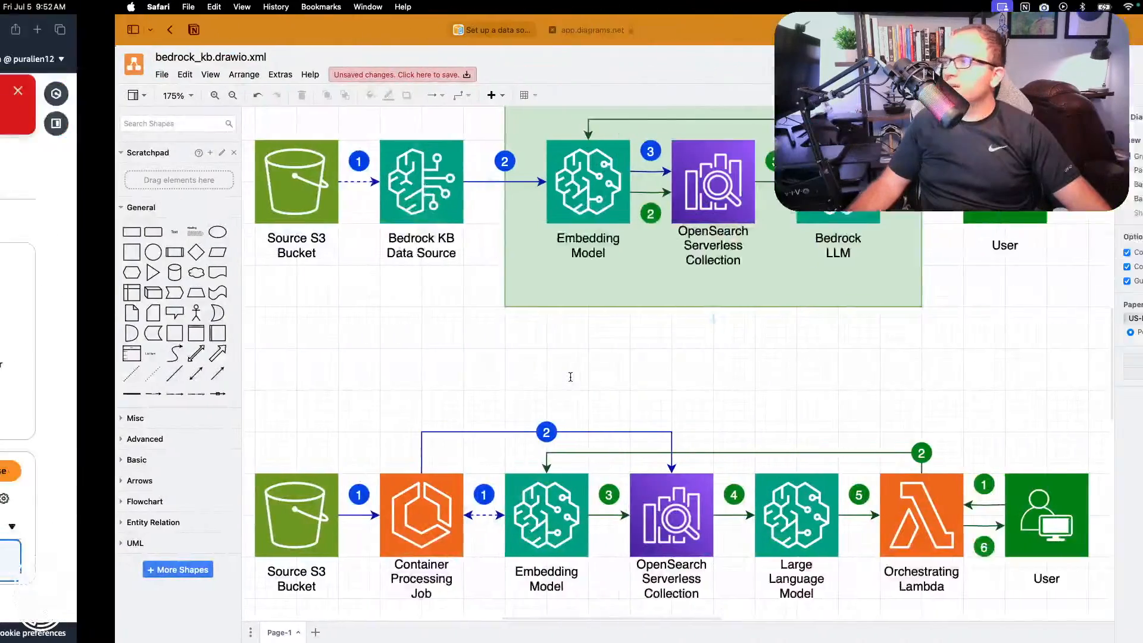
pyautogui.scroll(3, 589, 346)
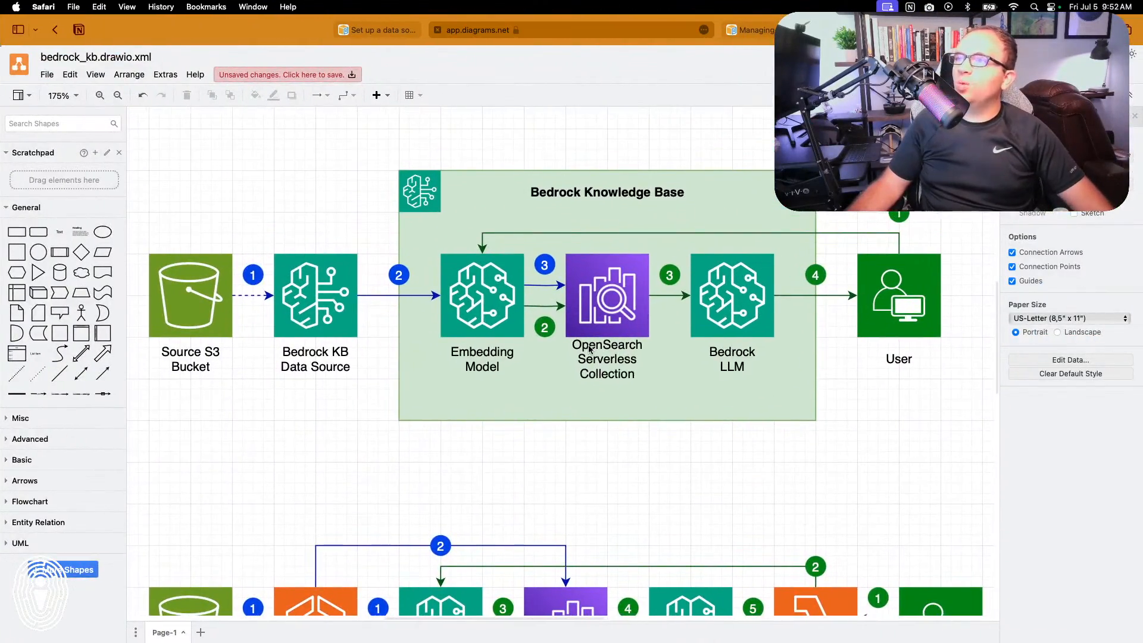
pyautogui.hotkey('ctrl', 'Right')
pyautogui.scroll(9, 655, 345)
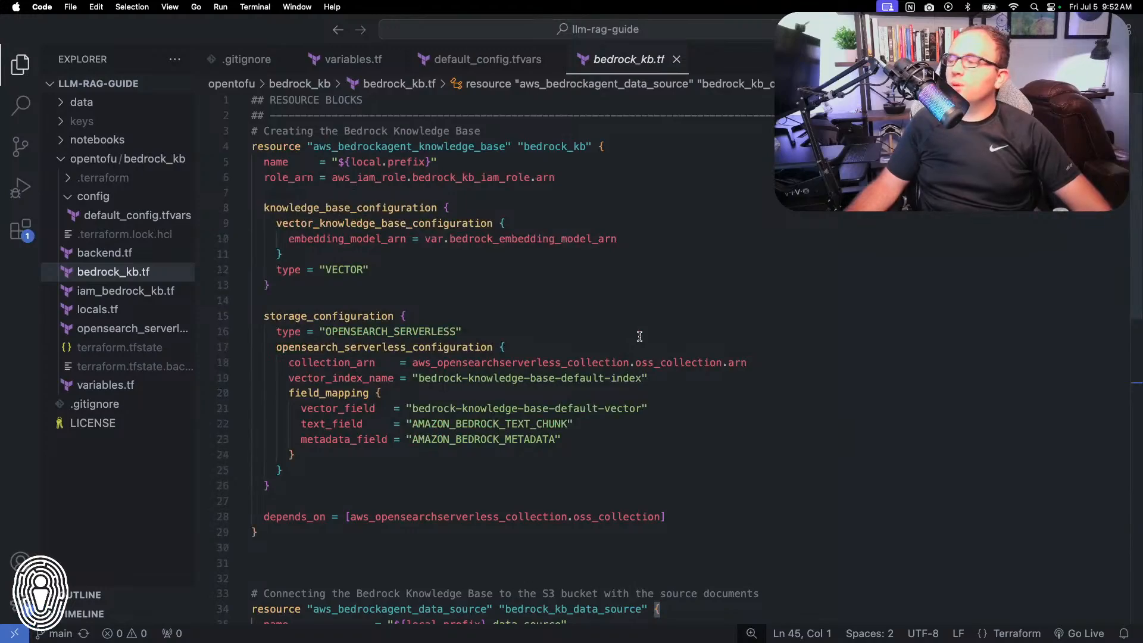
# Step: Switch back to the diagram and examine the custom pipeline with the container processing job and the orchestrating Lambda
pyautogui.hotkey('ctrl', 'Left')
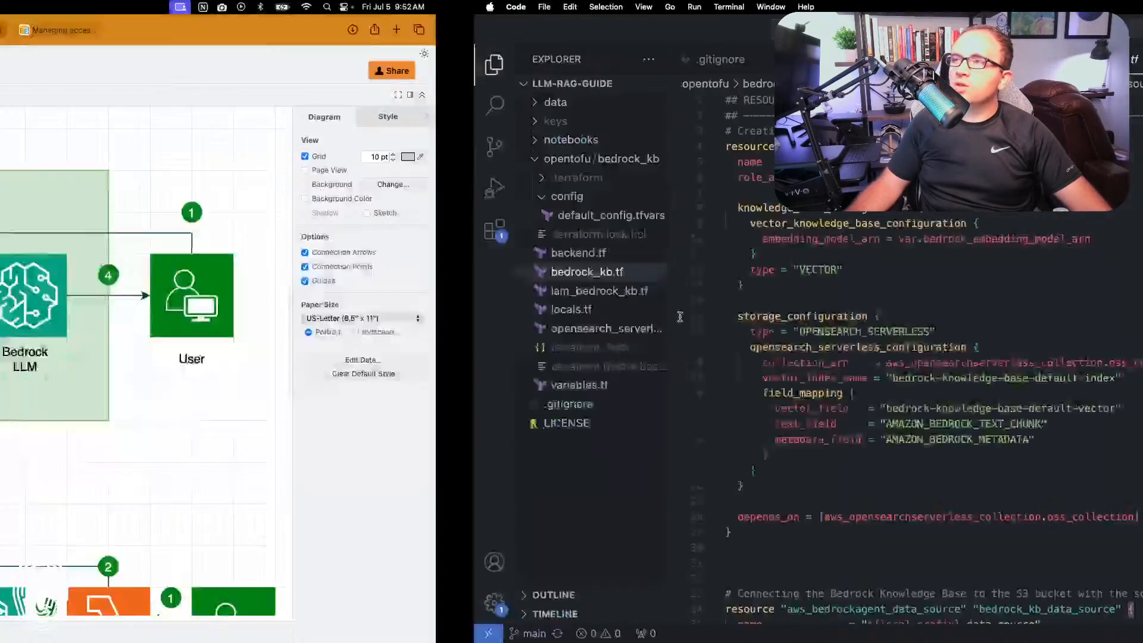
pyautogui.scroll(-4, 680, 319)
pyautogui.scroll(-5, 680, 319)
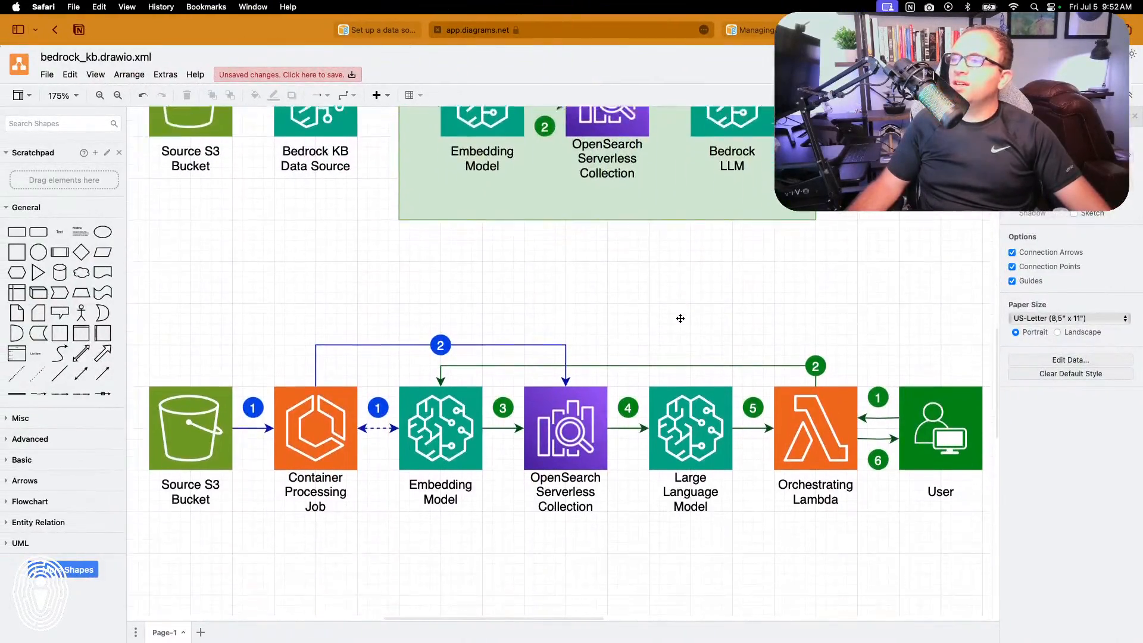